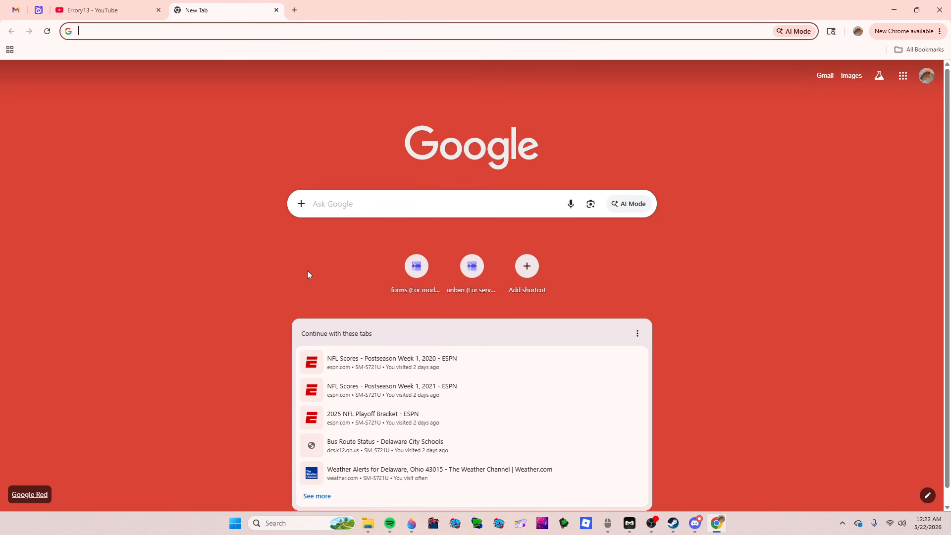
Step: Search the web for "map of europe" and show the image results
text(map )
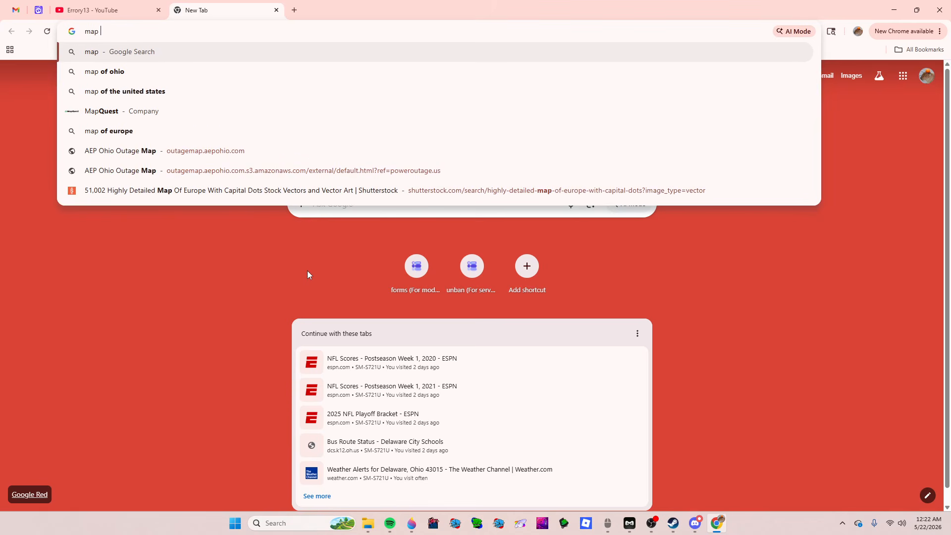
text(of europe)
key(Return)
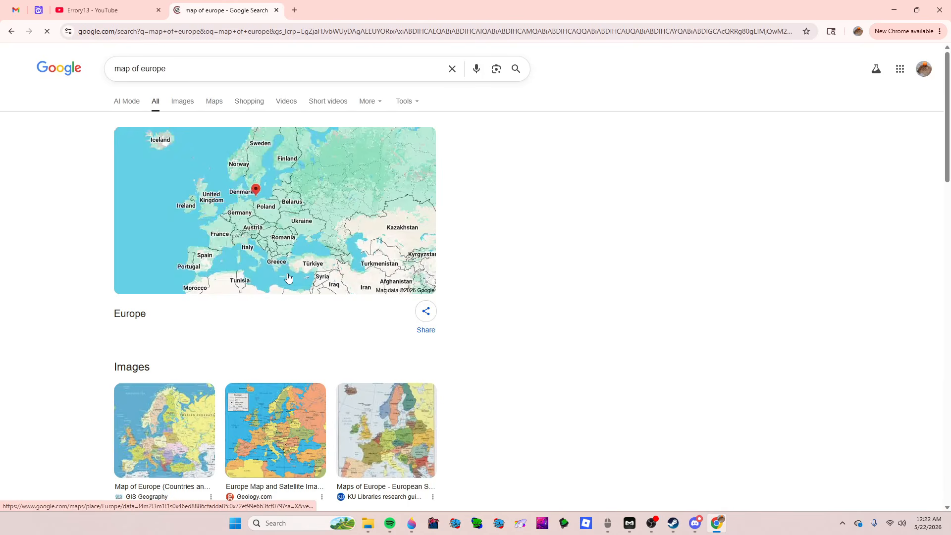
click(183, 101)
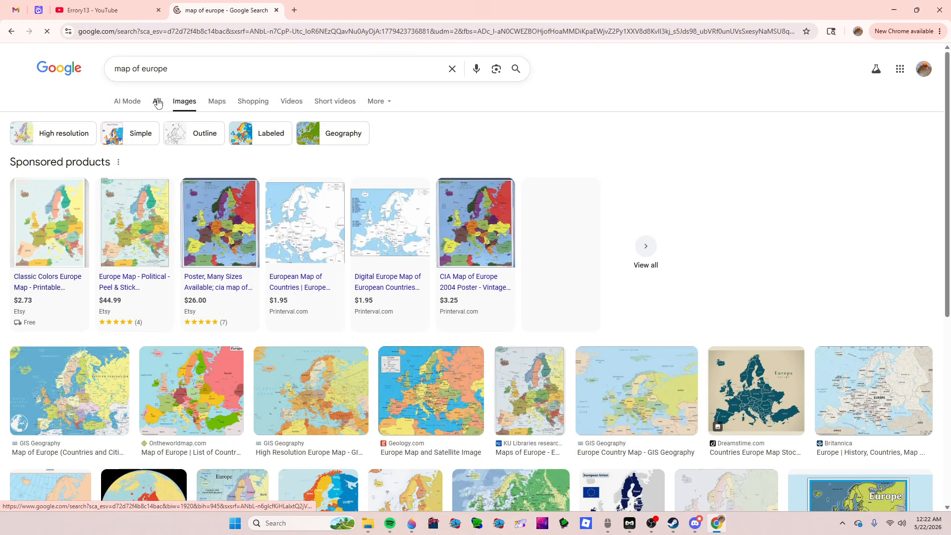
Step: Find the blank map of Europe with country outlines from GIS Geography and bring it onto the Paint 3D canvas
scroll(287, 229, down, 9)
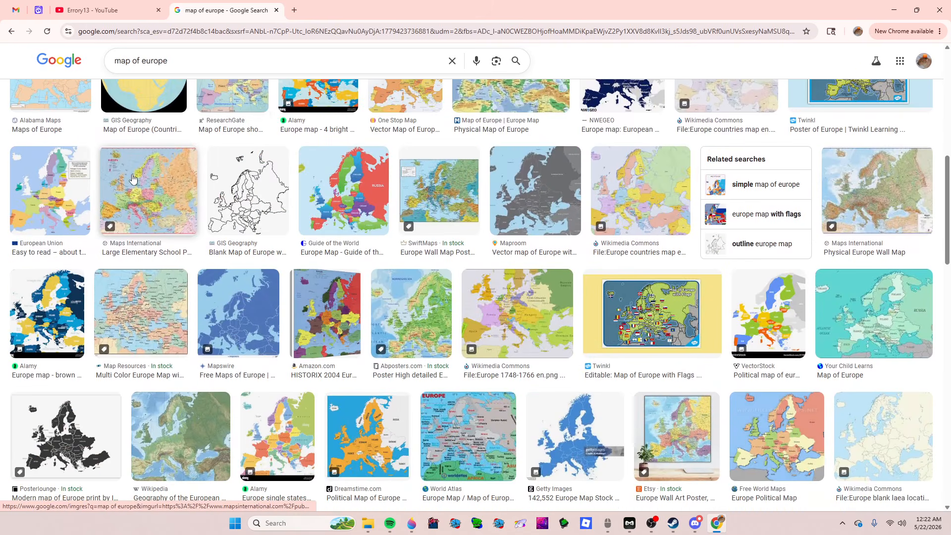
click(243, 203)
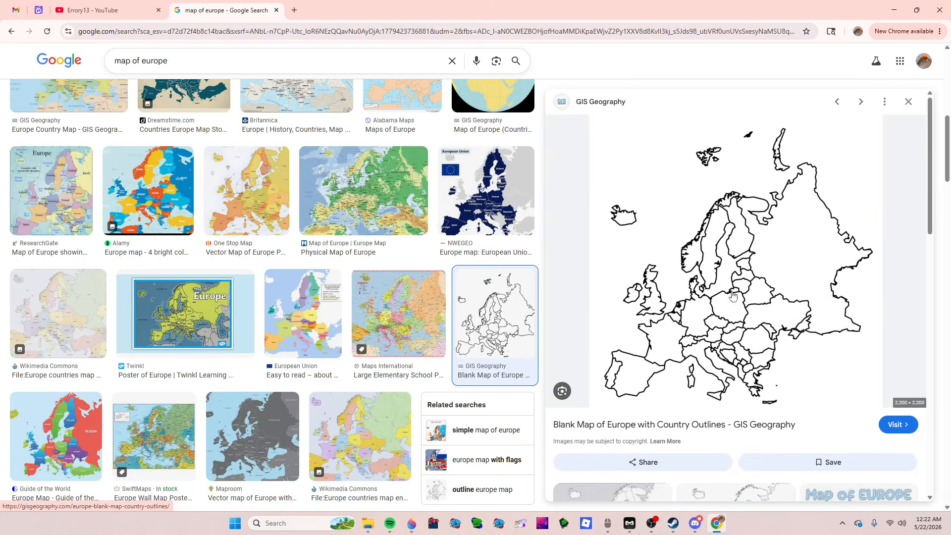
mouse_move(738, 225)
mouse_down()
mouse_move(589, 347)
mouse_move(412, 515)
mouse_move(340, 328)
mouse_up()
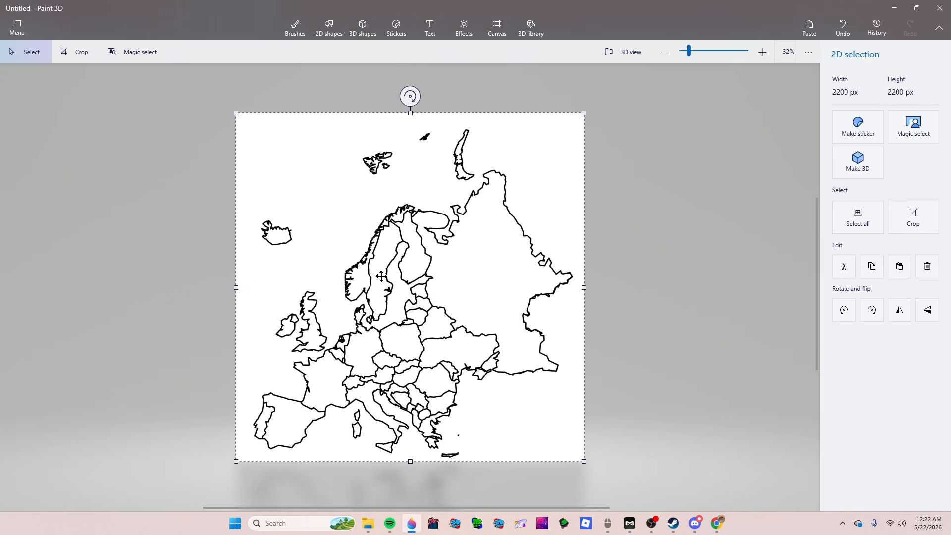
Step: Fill the Netherlands on the map with blue using the Fill brush at 15% tolerance
click(295, 27)
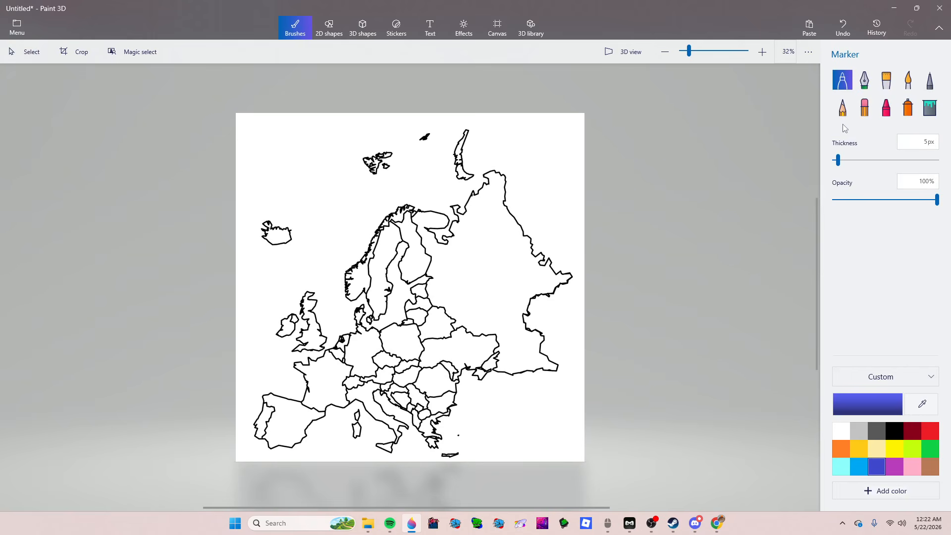
click(924, 112)
scroll(414, 349, up, 5)
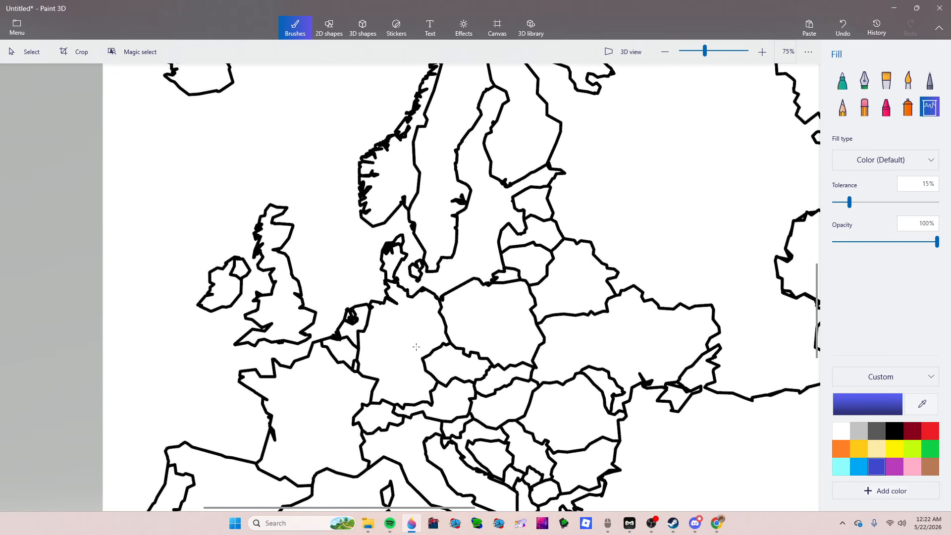
scroll(416, 347, up, 3)
scroll(297, 357, up, 3)
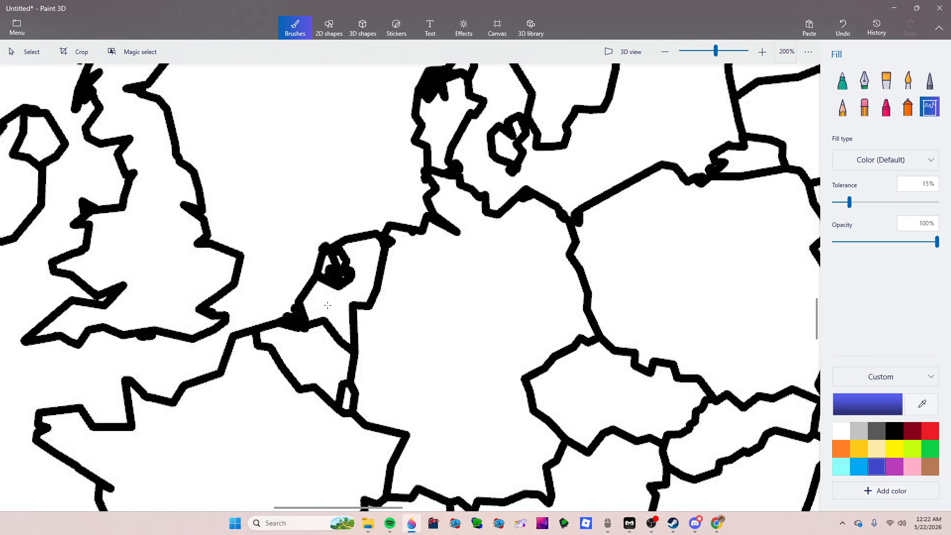
click(329, 284)
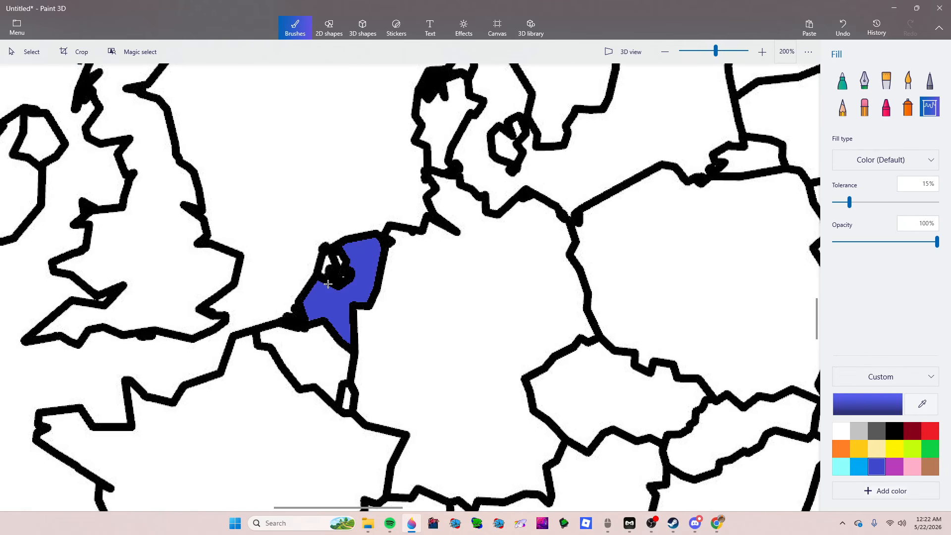
Step: Undo the marker stroke on the Dutch coast, and fill Belgium with red and Luxembourg with blue
click(840, 80)
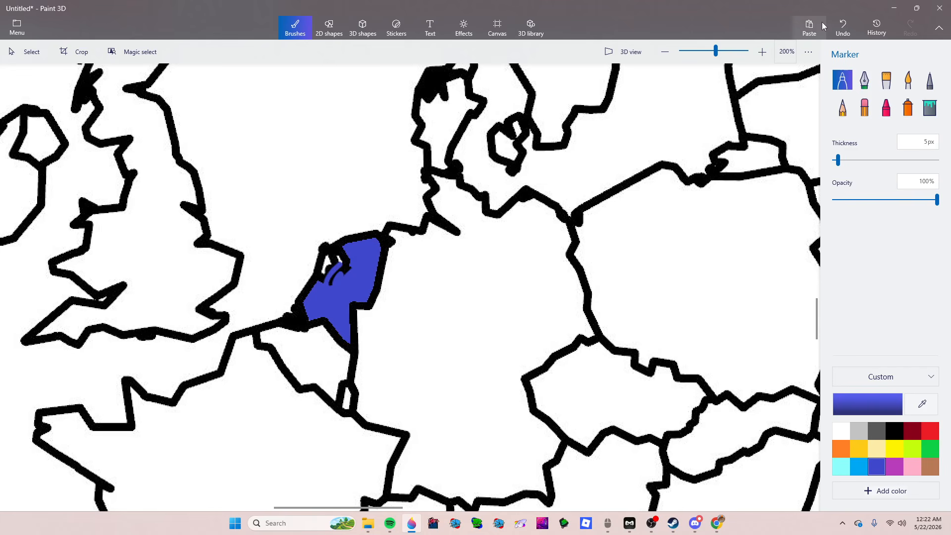
click(842, 28)
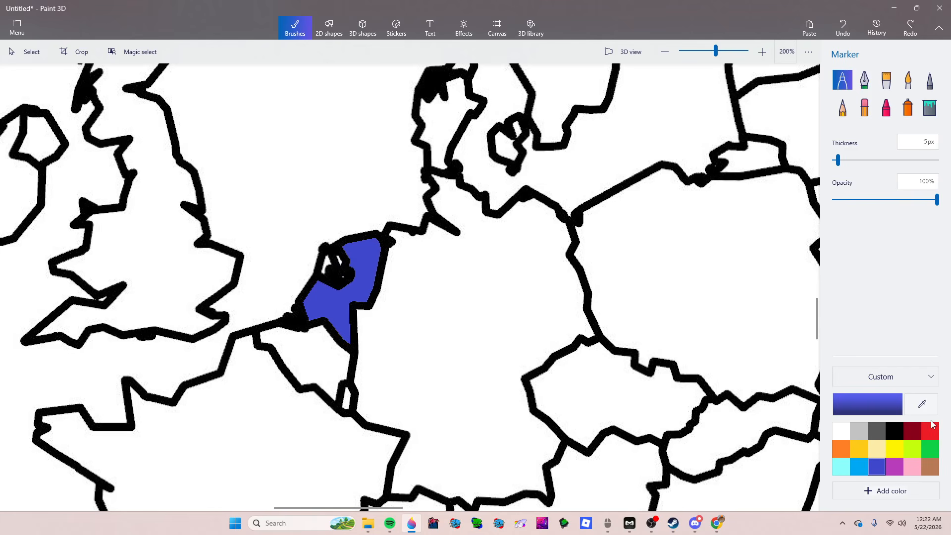
click(927, 107)
click(295, 360)
scroll(296, 358, up, 3)
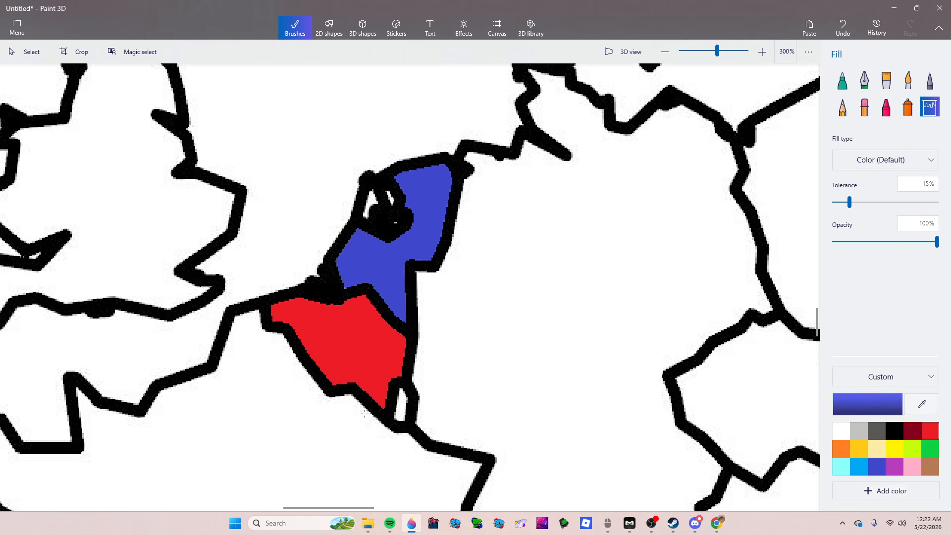
Step: Paint over Luxembourg and its border with Belgium in red with the 5 px Marker
click(846, 82)
scroll(406, 376, up, 6)
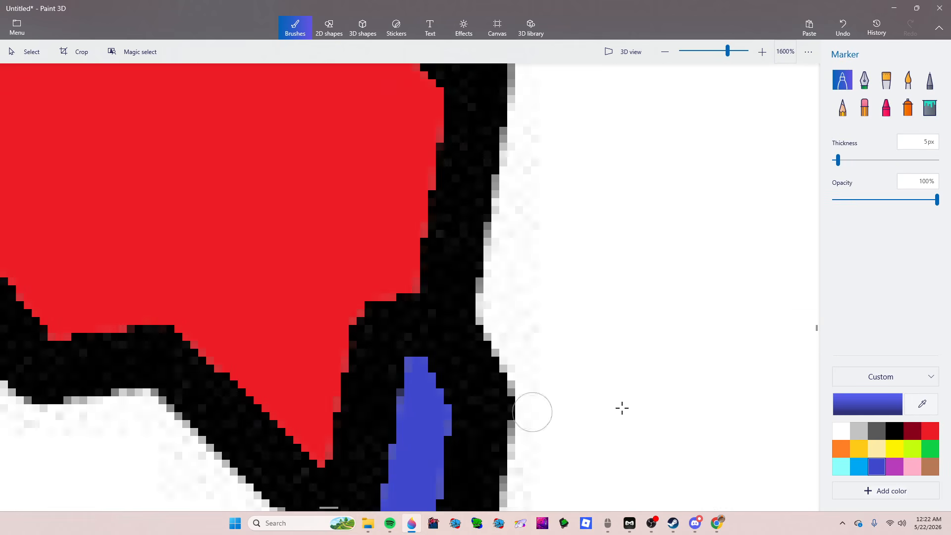
scroll(582, 349, down, 2)
scroll(487, 434, up, 2)
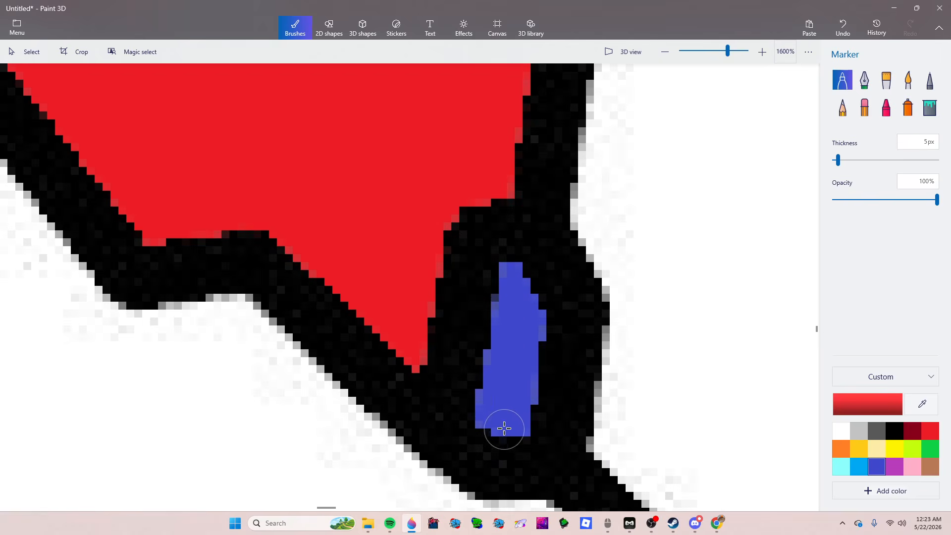
mouse_move(480, 411)
mouse_down()
mouse_move(531, 385)
mouse_move(522, 293)
mouse_move(510, 283)
mouse_move(499, 350)
mouse_move(504, 417)
mouse_move(523, 386)
mouse_move(516, 266)
mouse_move(520, 419)
mouse_move(423, 335)
mouse_move(471, 381)
mouse_move(399, 342)
mouse_move(467, 367)
mouse_move(483, 310)
mouse_move(465, 285)
mouse_move(498, 253)
mouse_move(502, 276)
mouse_move(480, 353)
mouse_move(426, 316)
mouse_move(467, 267)
mouse_move(466, 223)
mouse_move(486, 218)
mouse_move(467, 200)
mouse_move(477, 203)
mouse_move(470, 301)
mouse_move(440, 316)
mouse_move(453, 292)
mouse_move(515, 408)
mouse_up()
scroll(537, 392, down, 4)
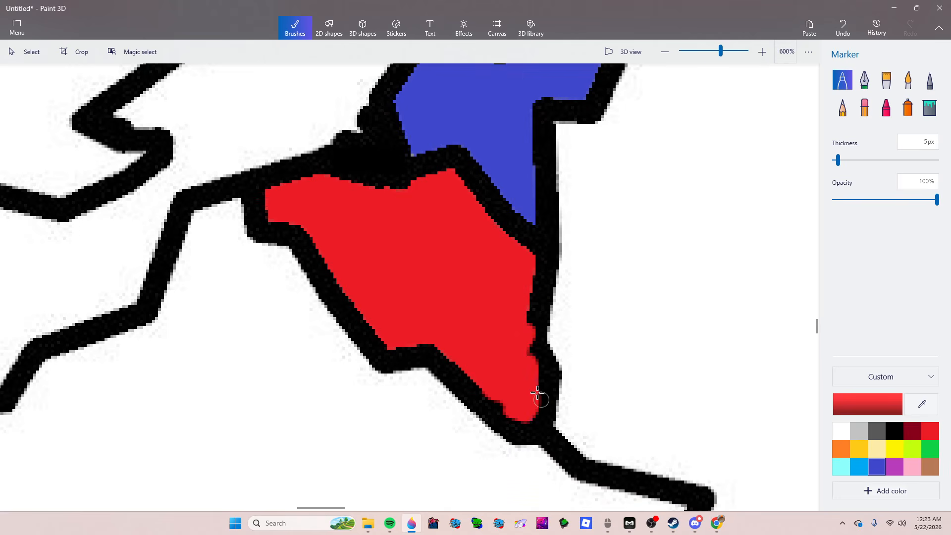
Step: Paint a red strip across the southern Netherlands just above the Belgian border with the 5 px Marker
scroll(475, 367, down, 1)
scroll(513, 238, up, 4)
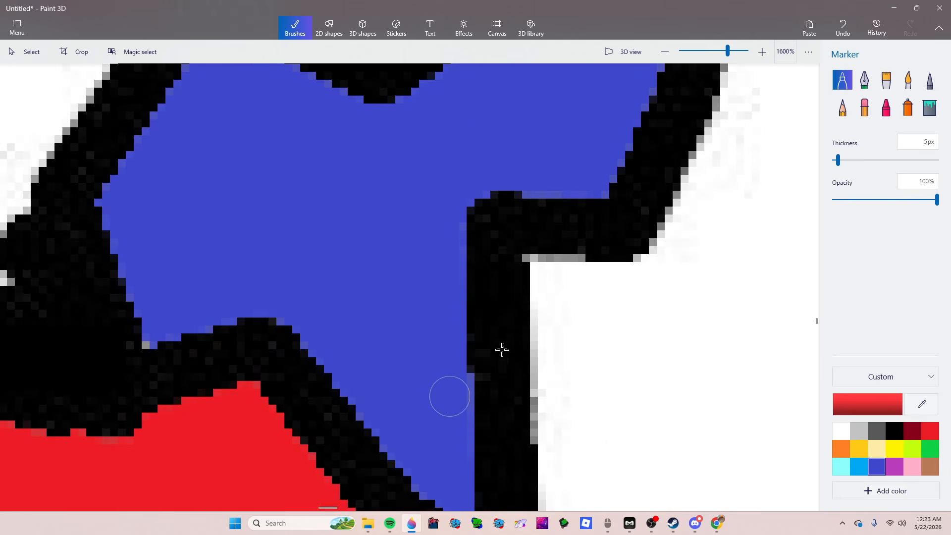
scroll(509, 367, down, 2)
scroll(509, 394, up, 1)
mouse_move(513, 409)
mouse_down()
mouse_move(491, 344)
mouse_move(484, 391)
mouse_move(528, 432)
mouse_move(483, 390)
mouse_move(453, 337)
mouse_move(467, 377)
mouse_move(406, 299)
mouse_move(499, 350)
mouse_move(487, 252)
mouse_move(507, 374)
mouse_move(476, 254)
mouse_move(362, 251)
mouse_move(418, 288)
mouse_move(327, 251)
mouse_move(321, 226)
mouse_move(379, 254)
mouse_move(299, 212)
mouse_move(207, 226)
mouse_move(239, 225)
mouse_move(326, 253)
mouse_move(491, 340)
mouse_move(461, 221)
mouse_move(491, 272)
mouse_up()
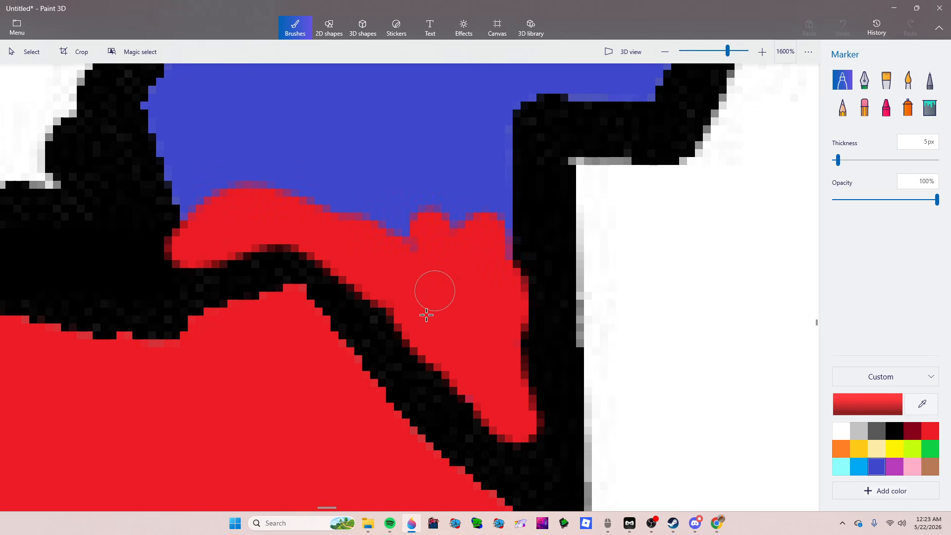
mouse_move(426, 315)
mouse_down()
mouse_move(329, 202)
mouse_move(186, 221)
mouse_move(193, 178)
mouse_move(149, 112)
mouse_move(162, 148)
mouse_move(480, 270)
mouse_move(503, 143)
mouse_move(448, 167)
mouse_move(446, 198)
mouse_up()
scroll(446, 198, down, 3)
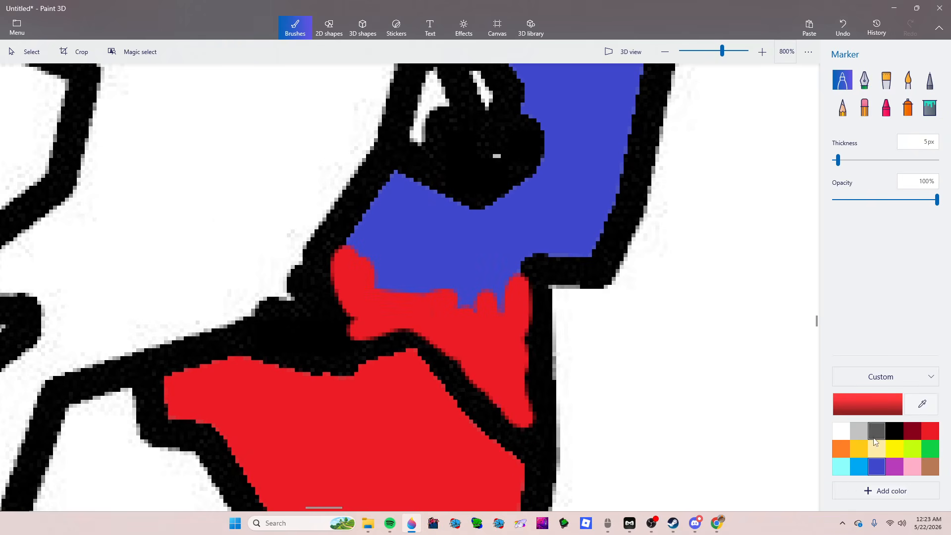
Step: Paint blue back over the ragged upper edge of the red strip in the southern Netherlands
scroll(491, 257, up, 4)
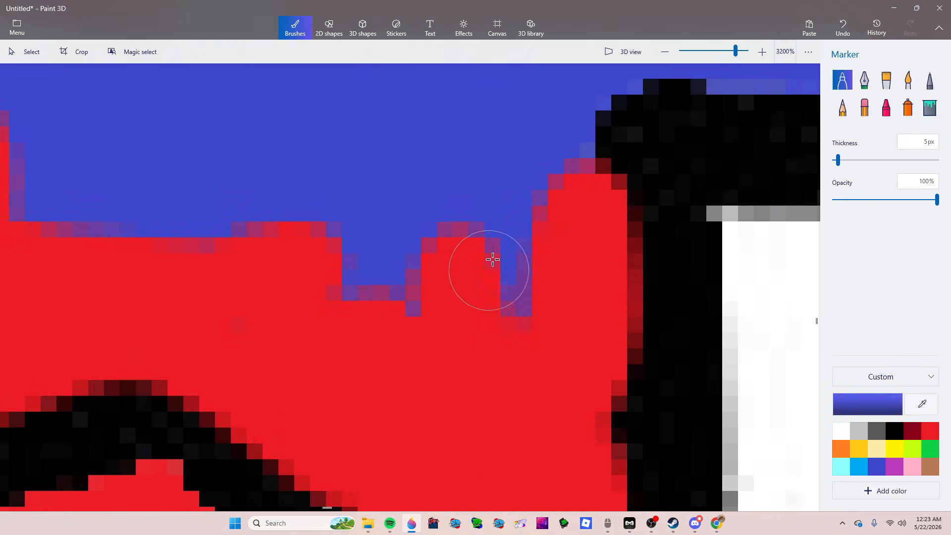
mouse_move(490, 257)
mouse_down()
mouse_move(530, 180)
mouse_move(608, 260)
mouse_move(576, 140)
mouse_move(590, 383)
mouse_move(588, 366)
mouse_move(500, 289)
mouse_move(407, 252)
mouse_move(300, 264)
mouse_move(238, 210)
mouse_up()
mouse_move(506, 287)
mouse_down()
mouse_move(344, 276)
mouse_move(380, 348)
mouse_move(376, 372)
mouse_move(540, 353)
mouse_move(505, 285)
mouse_move(527, 326)
mouse_move(525, 384)
mouse_up()
scroll(524, 383, down, 5)
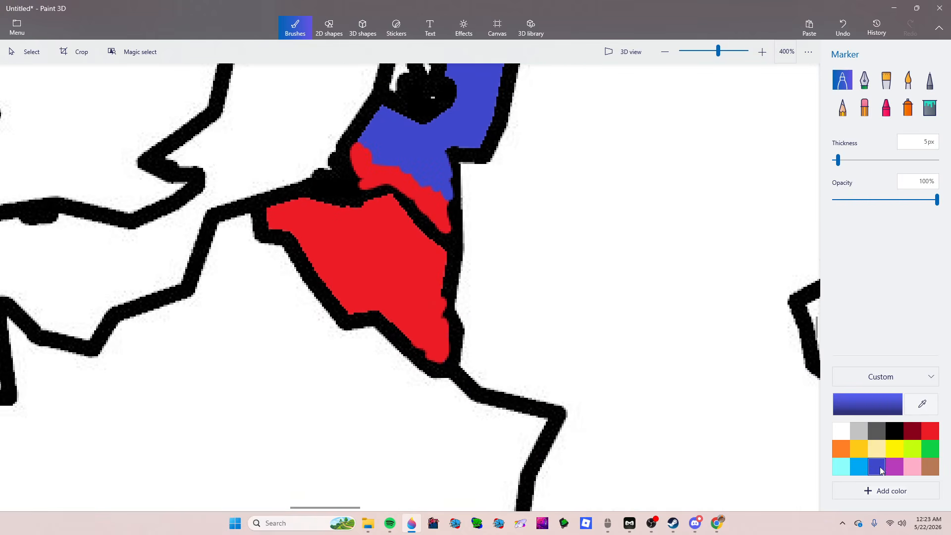
Step: Fill France and Germany with blue using the Fill brush
click(929, 107)
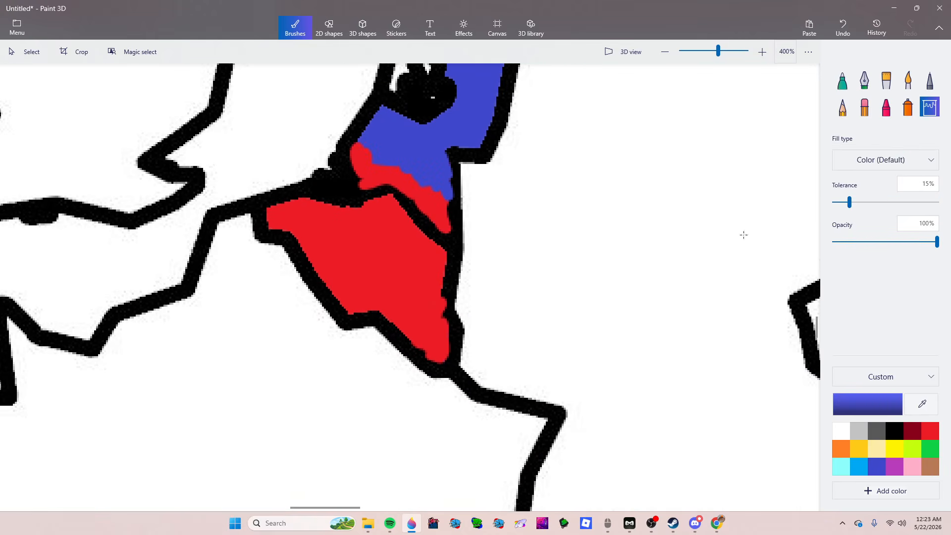
click(325, 421)
click(538, 259)
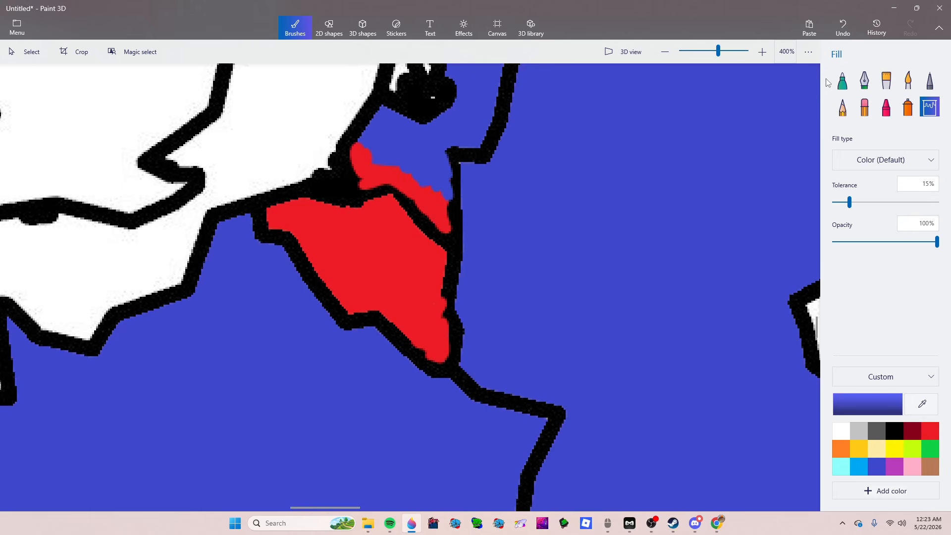
Step: Paint blue over Luxembourg and along Belgium's southern border with the 5 px Marker
click(848, 87)
scroll(434, 372, up, 4)
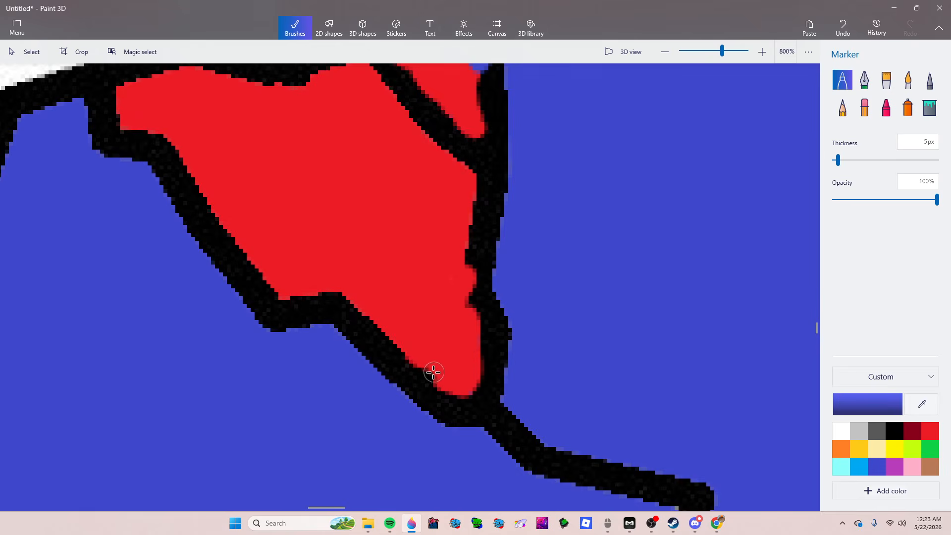
mouse_move(435, 385)
mouse_down()
mouse_move(363, 299)
mouse_move(503, 409)
mouse_move(471, 207)
mouse_move(511, 314)
mouse_move(469, 121)
mouse_move(500, 202)
mouse_move(501, 57)
mouse_move(490, 219)
mouse_move(516, 257)
mouse_move(452, 307)
mouse_move(482, 356)
mouse_move(410, 317)
mouse_move(495, 335)
mouse_move(526, 365)
mouse_move(545, 412)
mouse_up()
scroll(601, 452, down, 3)
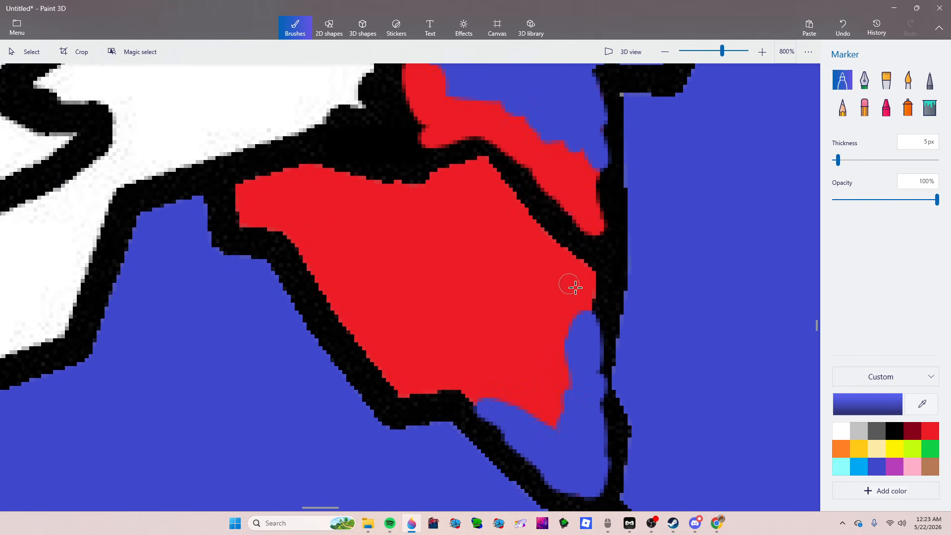
mouse_move(431, 369)
mouse_down()
mouse_move(403, 381)
mouse_move(457, 392)
mouse_move(399, 394)
mouse_move(355, 344)
mouse_up()
mouse_move(403, 380)
mouse_down()
mouse_move(315, 278)
mouse_move(351, 320)
mouse_move(343, 300)
mouse_up()
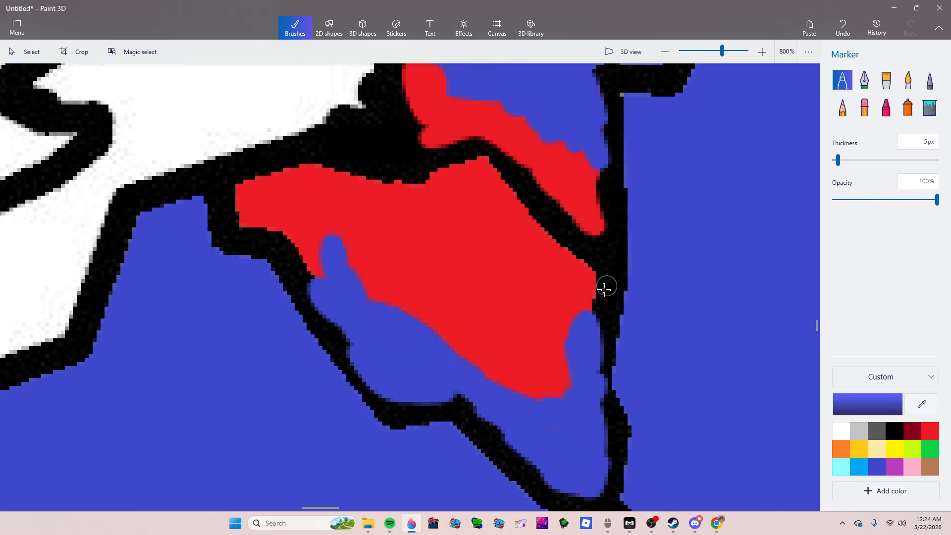
Step: Set the Marker thickness to 11 px and paint blue over western and northern Belgium
scroll(218, 212, up, 3)
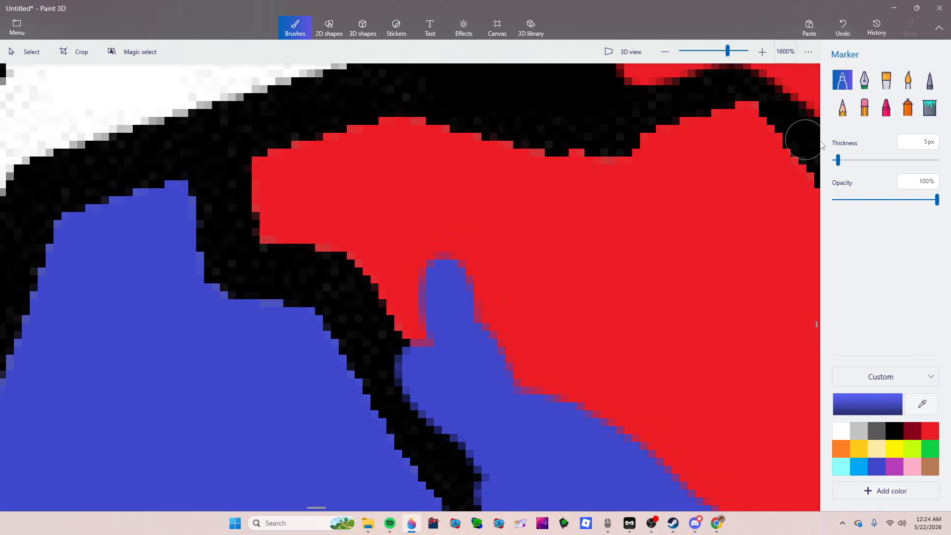
click(845, 166)
mouse_move(633, 410)
mouse_down()
mouse_move(560, 362)
mouse_move(598, 350)
mouse_move(471, 321)
mouse_move(447, 324)
mouse_move(420, 264)
mouse_move(433, 301)
mouse_move(375, 234)
mouse_move(258, 205)
mouse_move(369, 149)
mouse_move(573, 180)
mouse_move(699, 225)
mouse_move(455, 217)
mouse_move(500, 248)
mouse_move(676, 230)
mouse_move(655, 317)
mouse_move(727, 238)
mouse_move(664, 176)
mouse_move(705, 136)
mouse_move(794, 160)
mouse_move(836, 309)
mouse_move(761, 233)
mouse_move(697, 284)
mouse_move(744, 186)
mouse_move(800, 339)
mouse_up()
scroll(663, 273, down, 3)
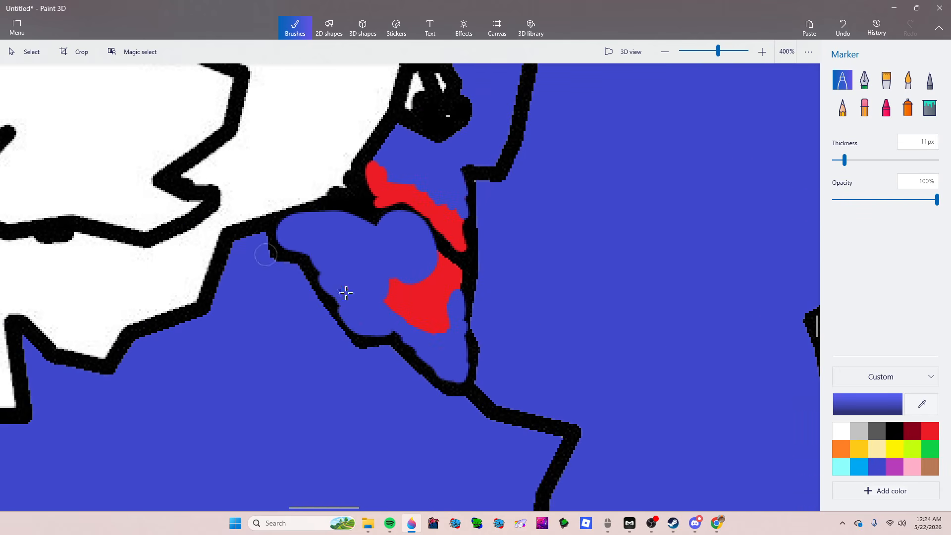
scroll(428, 412, down, 1)
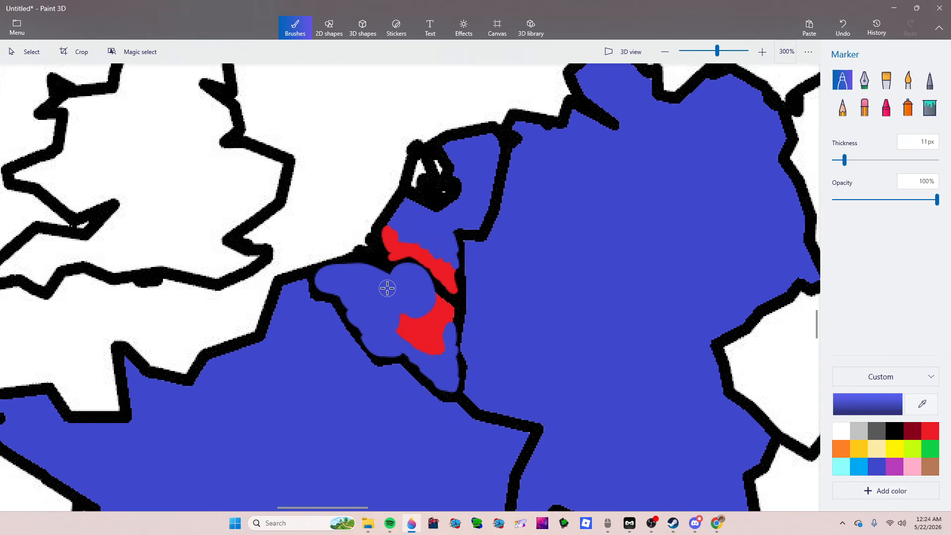
Step: Undo the marker strokes and the France and Germany fills, back to the plain fills of Belgium, Luxembourg and the Netherlands
click(842, 29)
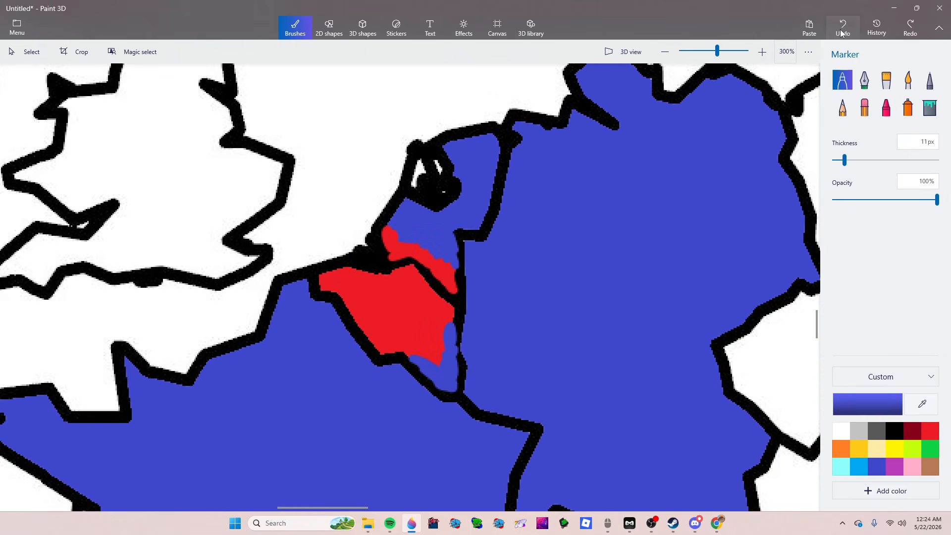
click(841, 32)
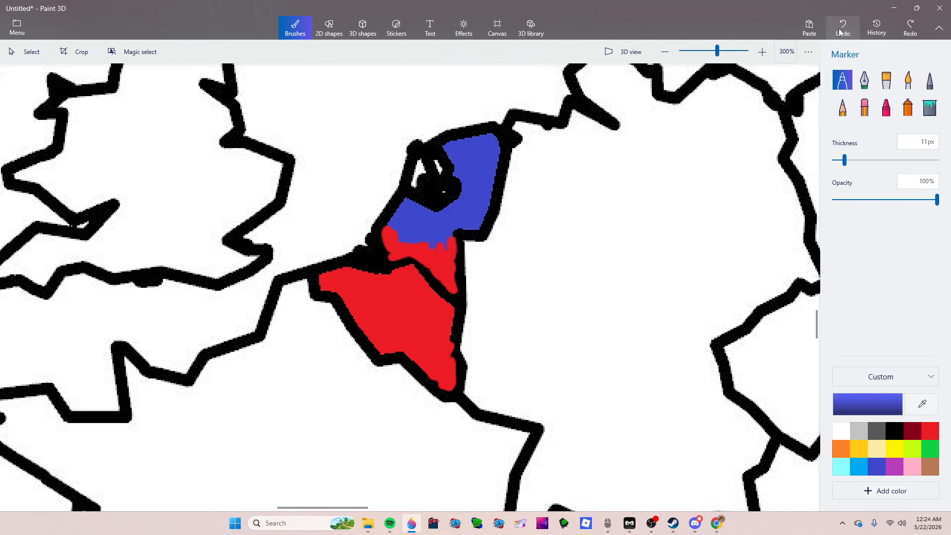
click(840, 32)
click(840, 31)
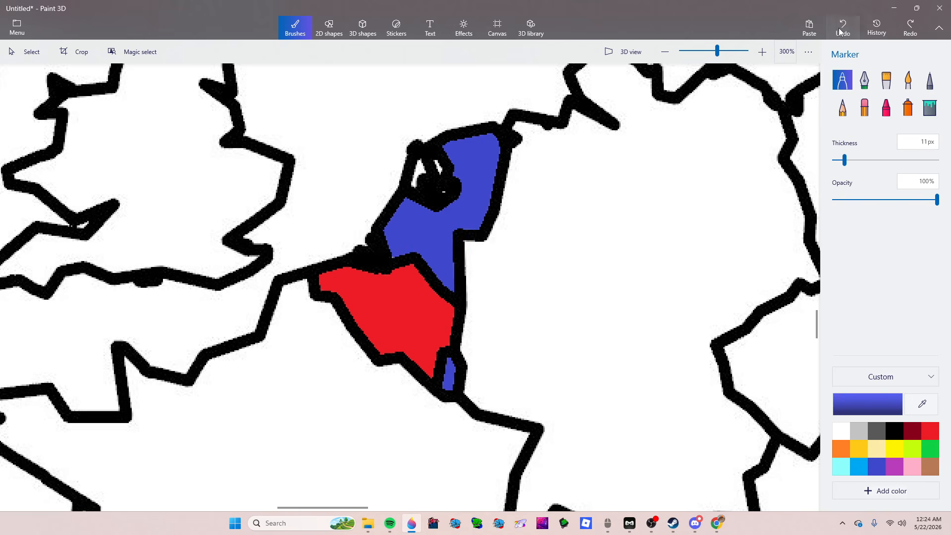
click(897, 28)
Step: Fill Belgium with blue using the Fill brush
scroll(344, 326, up, 1)
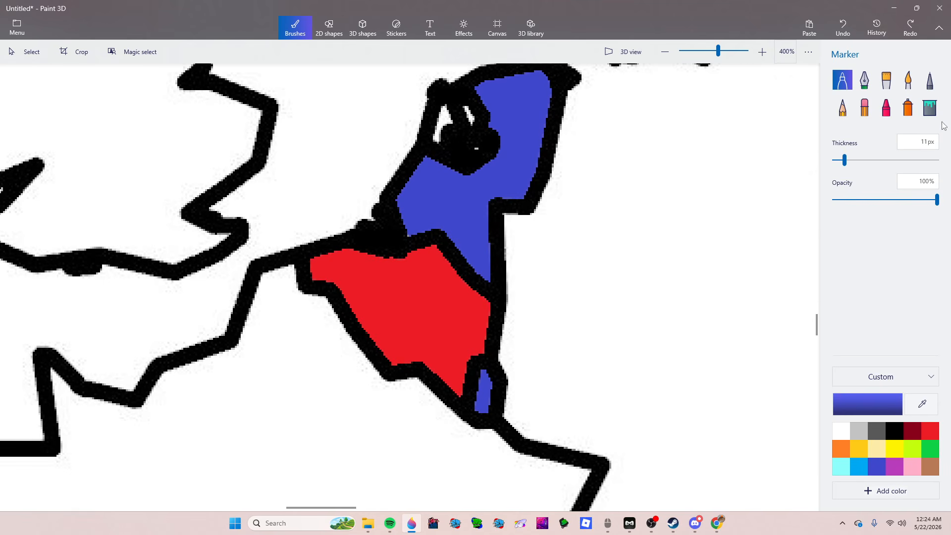
click(929, 107)
click(451, 327)
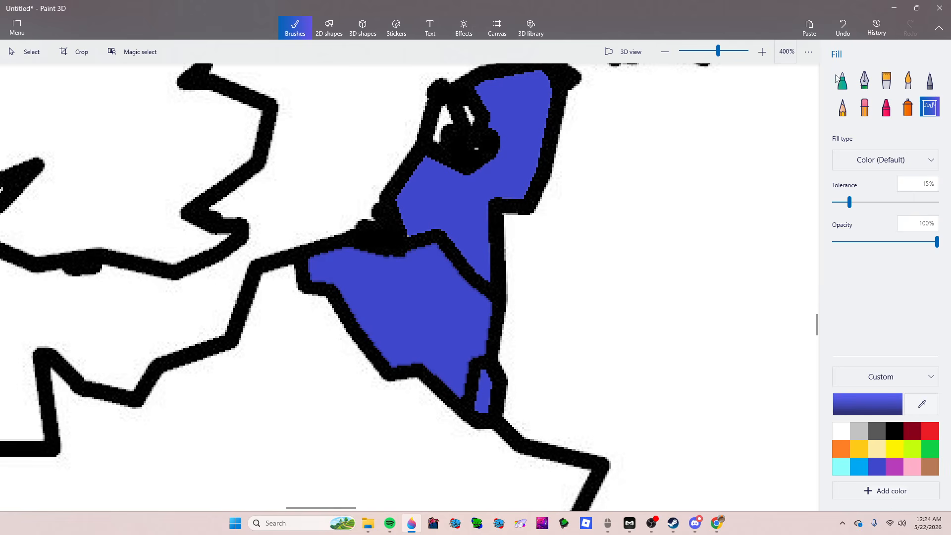
Step: Paint over the border between Belgium and the Netherlands in blue with the 11 px Marker
click(842, 81)
scroll(464, 271, up, 2)
mouse_move(515, 310)
mouse_down()
mouse_move(536, 275)
mouse_move(519, 301)
mouse_move(523, 286)
mouse_move(523, 310)
mouse_move(506, 264)
mouse_move(495, 277)
mouse_move(489, 232)
mouse_move(428, 242)
mouse_move(421, 266)
mouse_up()
key(ctrl+z)
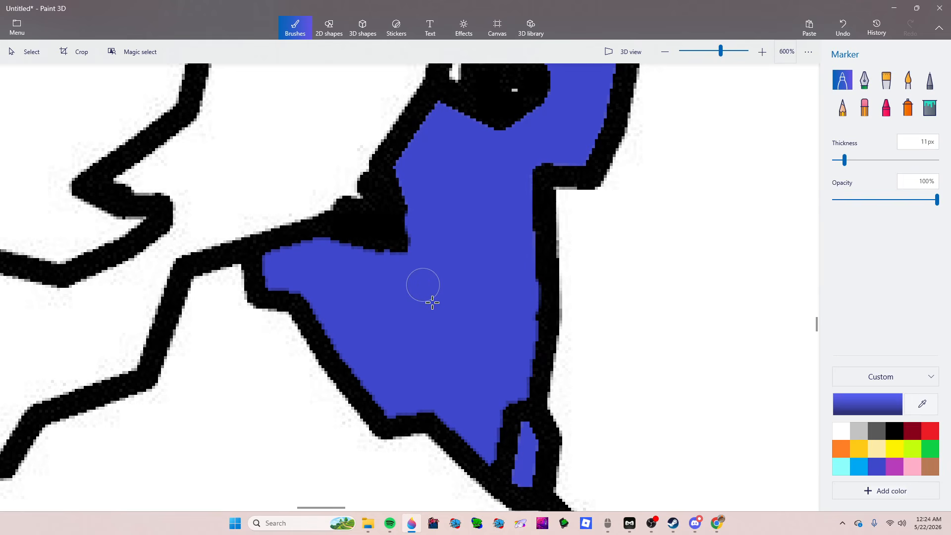
Step: Fill the Czech Republic with blue and Slovakia with red using the Fill brush
scroll(431, 303, down, 5)
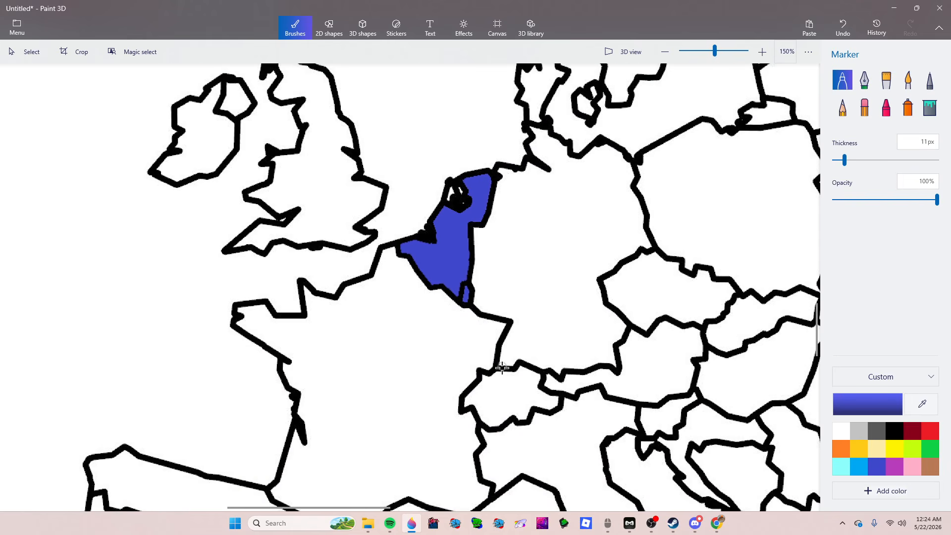
scroll(502, 368, down, 2)
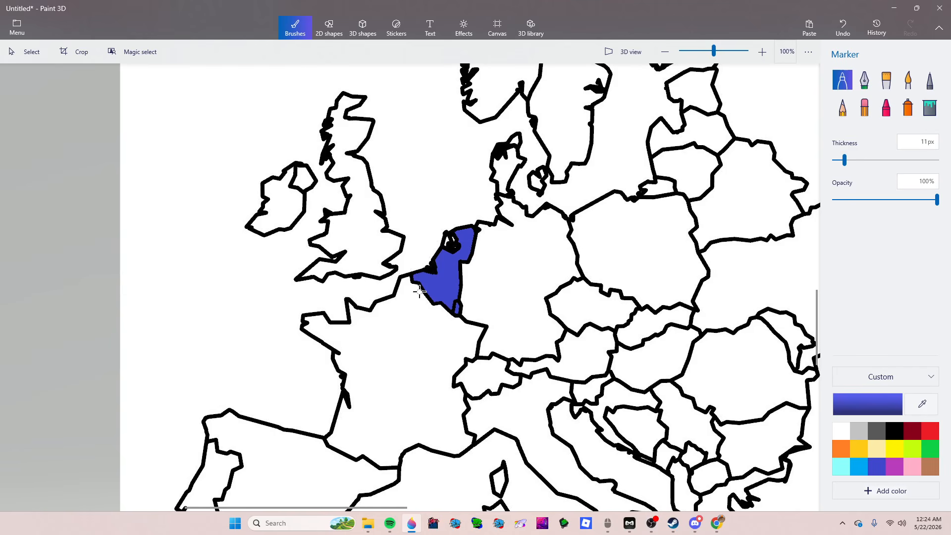
scroll(358, 275, down, 1)
scroll(542, 360, up, 2)
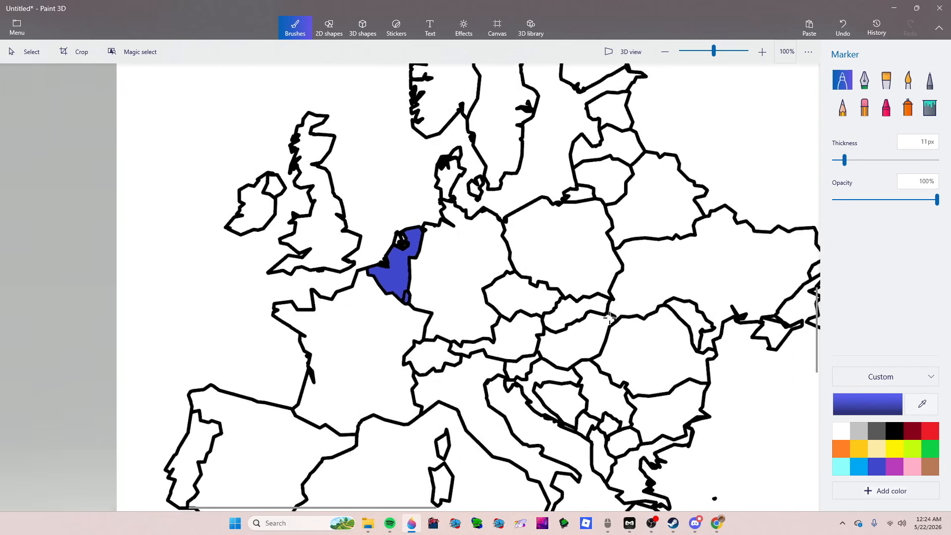
scroll(535, 341, up, 4)
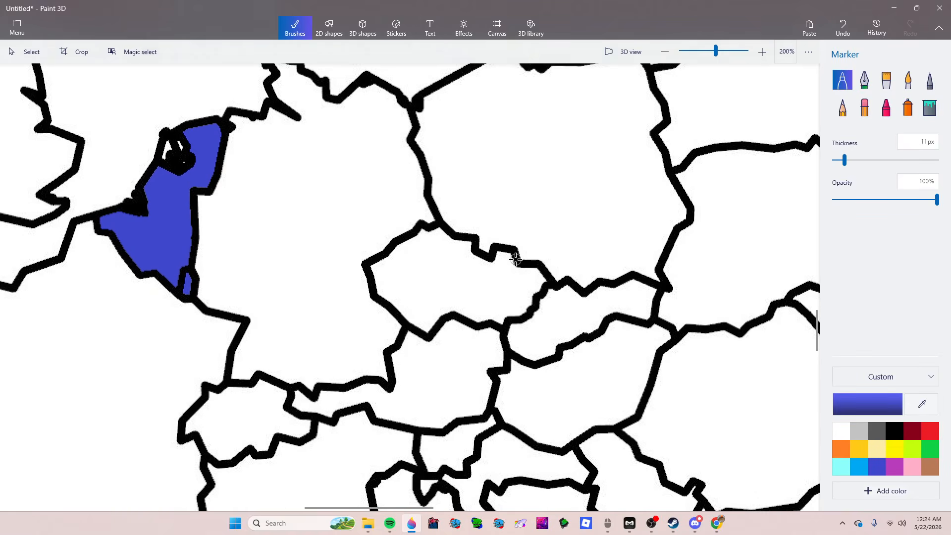
click(930, 106)
click(447, 285)
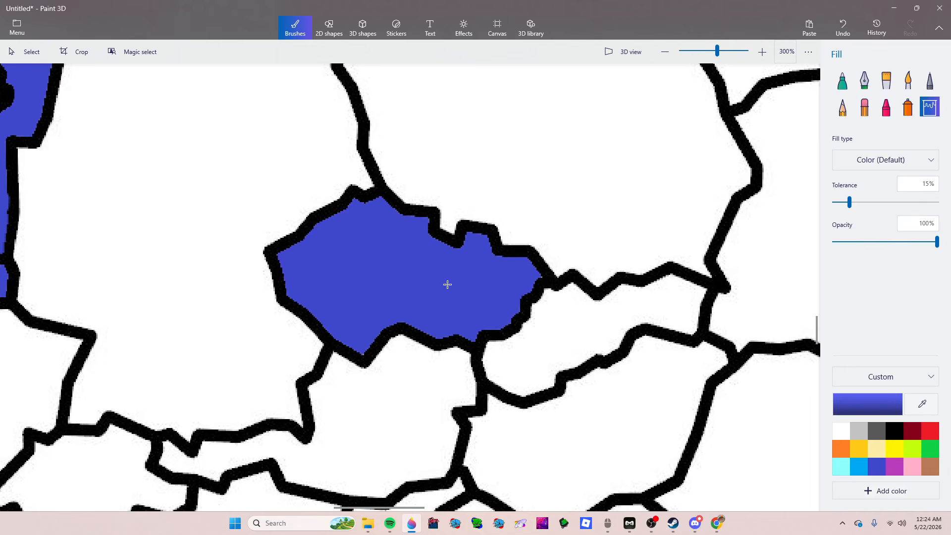
click(566, 343)
Step: Paint red over the eastern end of the Czech Republic with the 11 px Marker
click(836, 86)
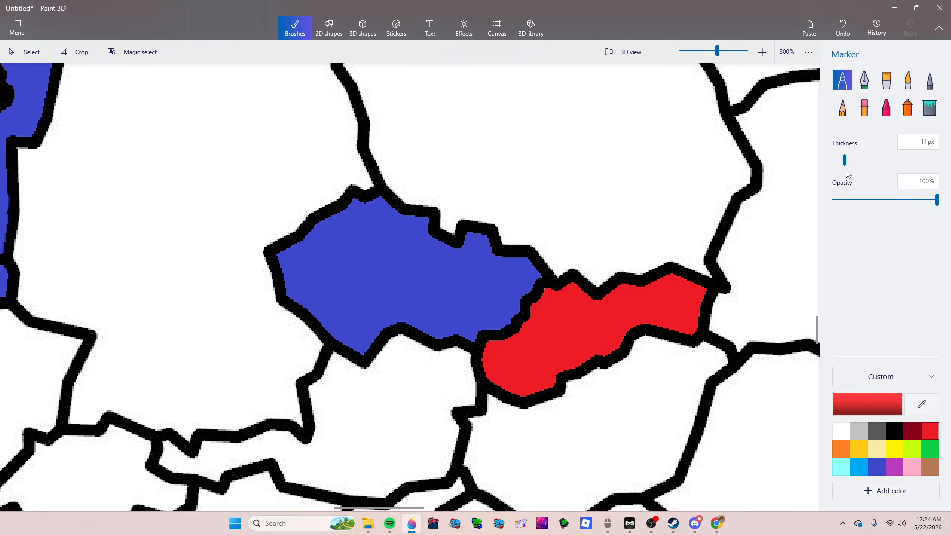
scroll(535, 282, up, 5)
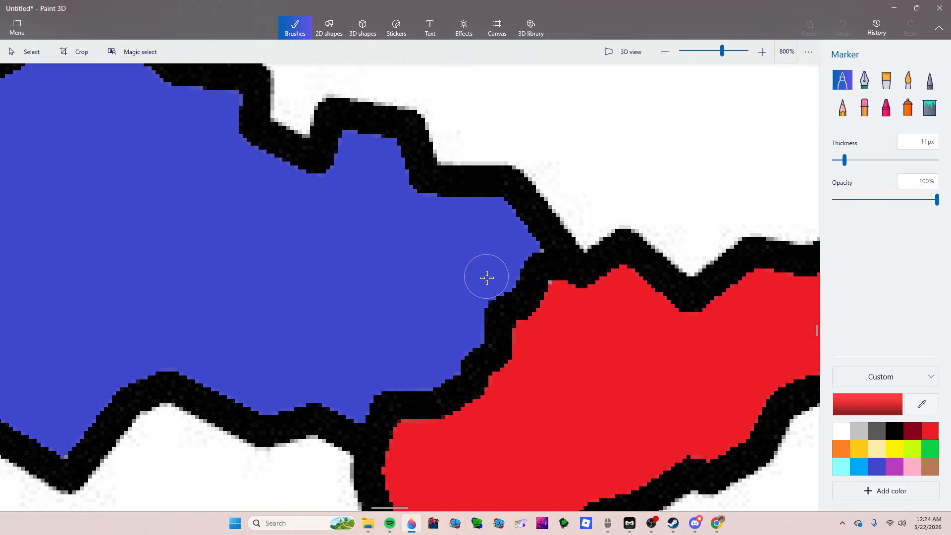
mouse_move(487, 277)
mouse_down()
mouse_move(507, 252)
mouse_move(444, 332)
mouse_move(465, 319)
mouse_move(445, 361)
mouse_move(376, 382)
mouse_move(350, 413)
mouse_move(486, 259)
mouse_move(528, 246)
mouse_move(487, 212)
mouse_move(430, 211)
mouse_move(398, 183)
mouse_move(389, 141)
mouse_move(350, 143)
mouse_move(347, 196)
mouse_move(544, 233)
mouse_move(390, 232)
mouse_move(437, 237)
mouse_move(370, 148)
mouse_move(396, 232)
mouse_move(395, 308)
mouse_move(430, 275)
mouse_move(420, 274)
mouse_move(396, 364)
mouse_move(329, 406)
mouse_move(326, 385)
mouse_up()
scroll(629, 339, down, 6)
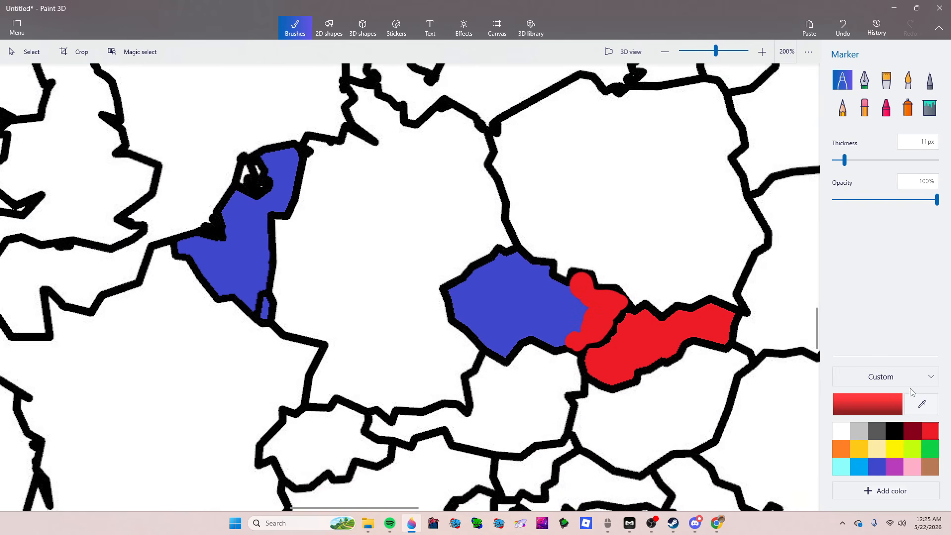
Step: Fill Poland with blue and paint blue over the red strokes in the eastern Czech Republic with the 11 px Marker
click(924, 107)
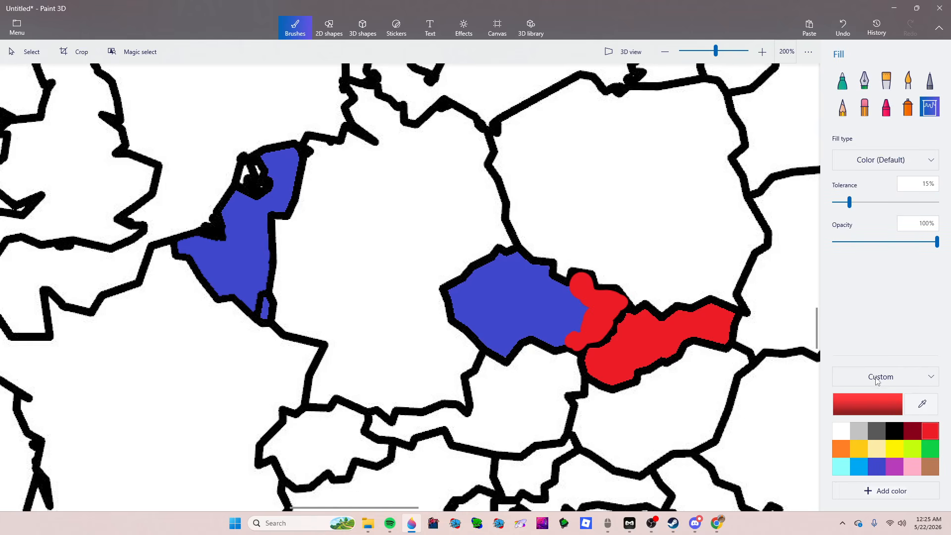
click(537, 218)
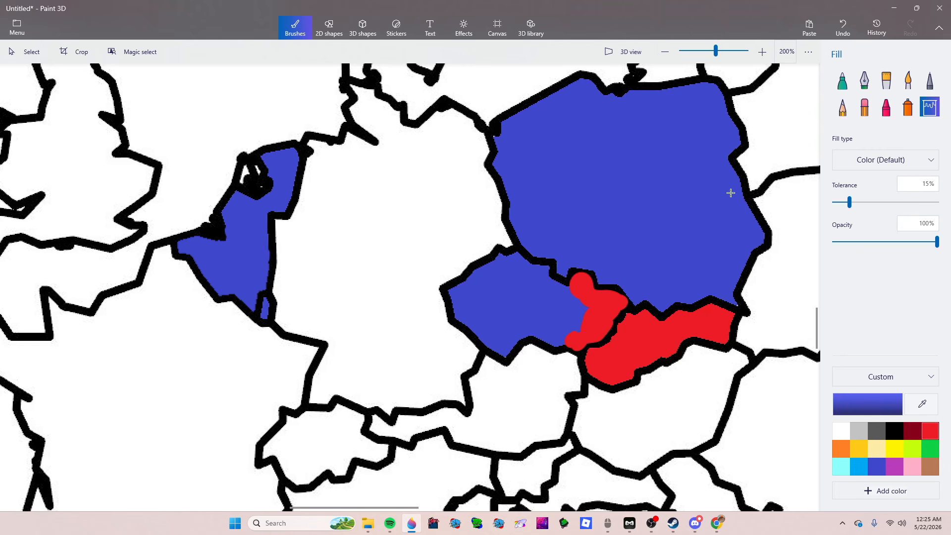
click(842, 81)
scroll(721, 297, up, 4)
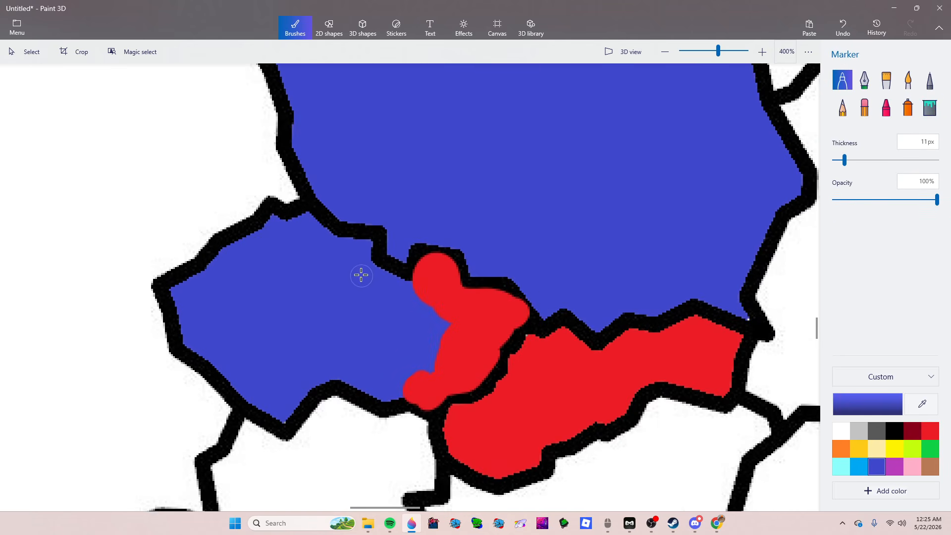
scroll(361, 275, up, 4)
mouse_move(470, 305)
mouse_down()
mouse_move(487, 251)
mouse_move(516, 263)
mouse_move(505, 248)
mouse_move(539, 271)
mouse_move(538, 300)
mouse_move(644, 324)
mouse_move(468, 321)
mouse_move(474, 351)
mouse_move(524, 348)
mouse_move(516, 330)
mouse_move(459, 466)
mouse_move(482, 487)
mouse_move(527, 387)
mouse_move(562, 350)
mouse_move(650, 356)
mouse_move(668, 335)
mouse_move(679, 356)
mouse_move(652, 385)
mouse_move(633, 398)
mouse_move(655, 347)
mouse_move(647, 326)
mouse_up()
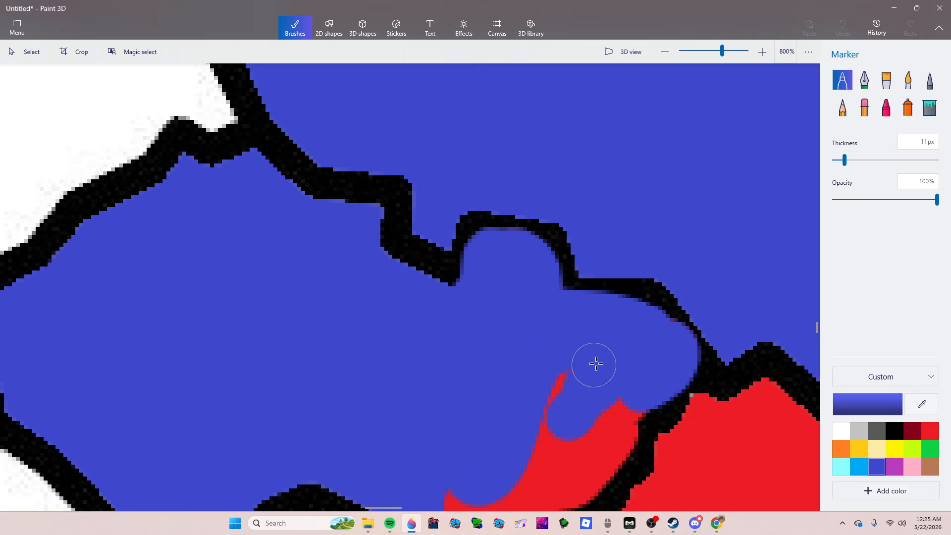
click(511, 436)
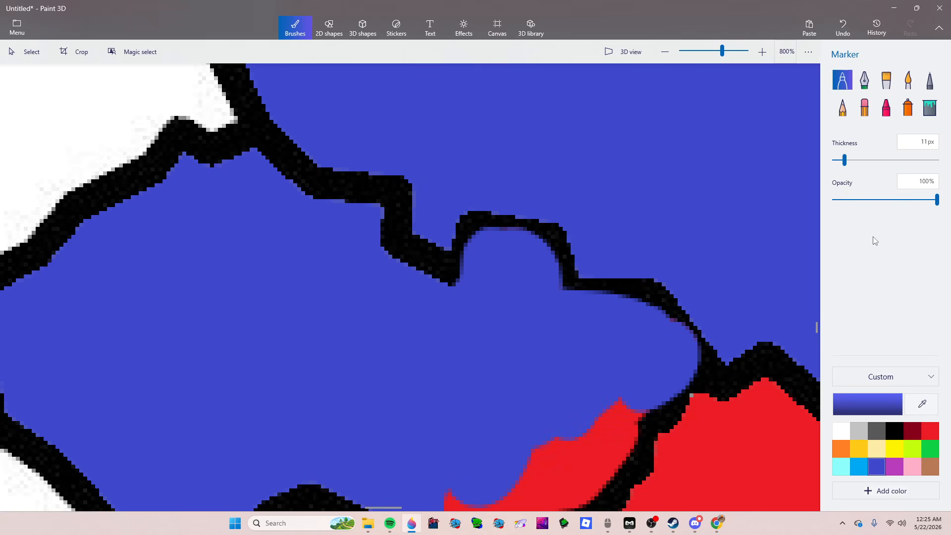
Step: Set the Marker thickness to 7 px and thicken the border at the Czech Republic's eastern tip in black
click(893, 437)
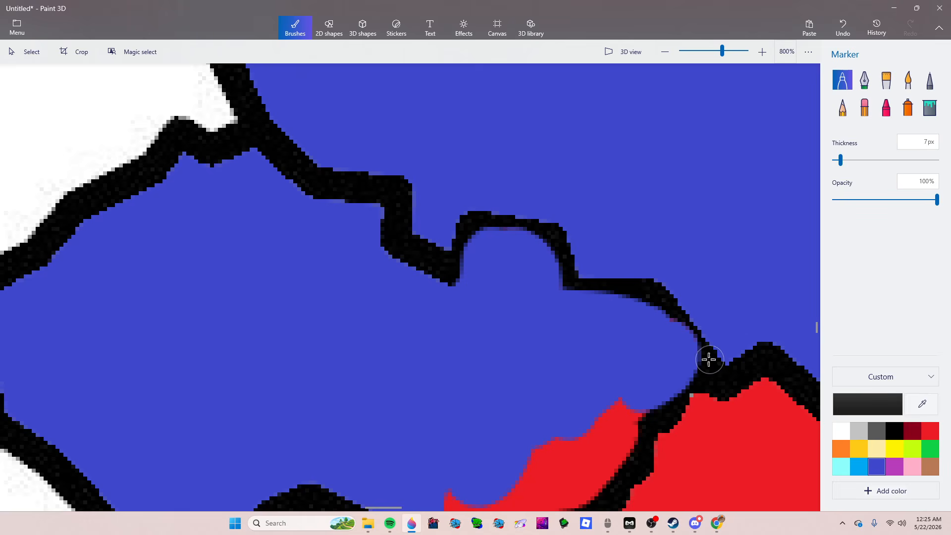
drag(709, 360, 671, 319)
scroll(693, 396, down, 2)
scroll(668, 421, up, 2)
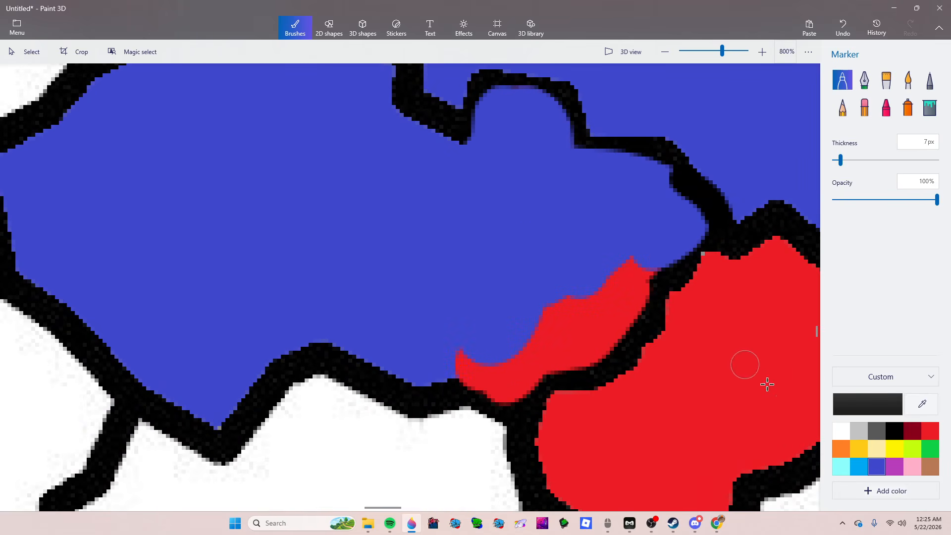
Step: Paint blue along Slovakia's side of the Czech border with the 7 px Marker, undoing the first stroke and redoing it
click(876, 467)
ctrl+scroll(715, 272, up, 2)
mouse_move(715, 272)
mouse_down()
mouse_move(683, 259)
mouse_move(631, 369)
mouse_move(650, 296)
mouse_up()
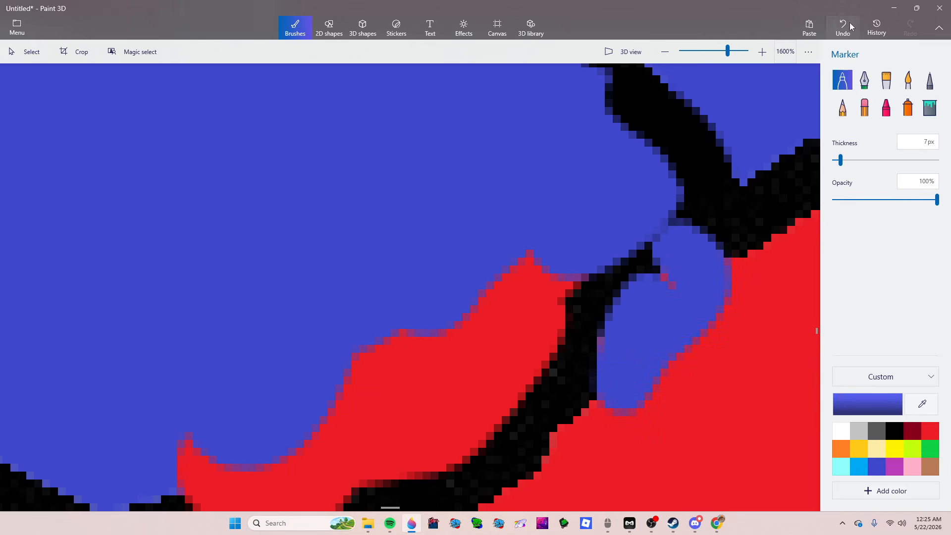
click(843, 27)
mouse_move(696, 264)
mouse_down()
mouse_move(708, 292)
mouse_move(651, 366)
mouse_move(680, 292)
mouse_move(639, 342)
mouse_move(628, 345)
mouse_move(621, 330)
mouse_move(725, 270)
mouse_move(626, 401)
mouse_move(633, 326)
mouse_move(605, 438)
mouse_move(548, 494)
mouse_move(588, 412)
mouse_move(567, 447)
mouse_up()
scroll(594, 292, down, 3)
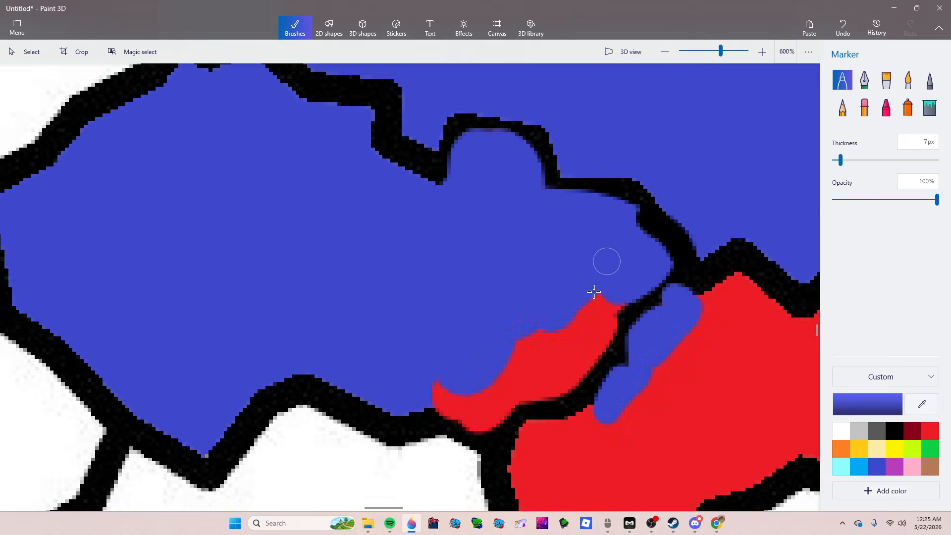
scroll(610, 376, up, 1)
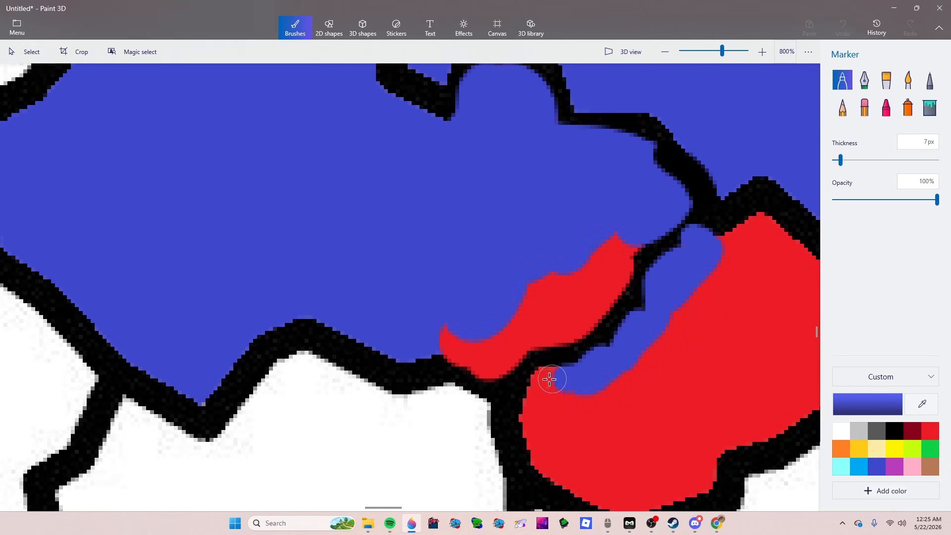
mouse_move(549, 379)
mouse_down()
mouse_move(524, 383)
mouse_move(535, 421)
mouse_up()
Step: Fill the leftover red sliver in the eastern Czech Republic with blue
scroll(527, 243, up, 3)
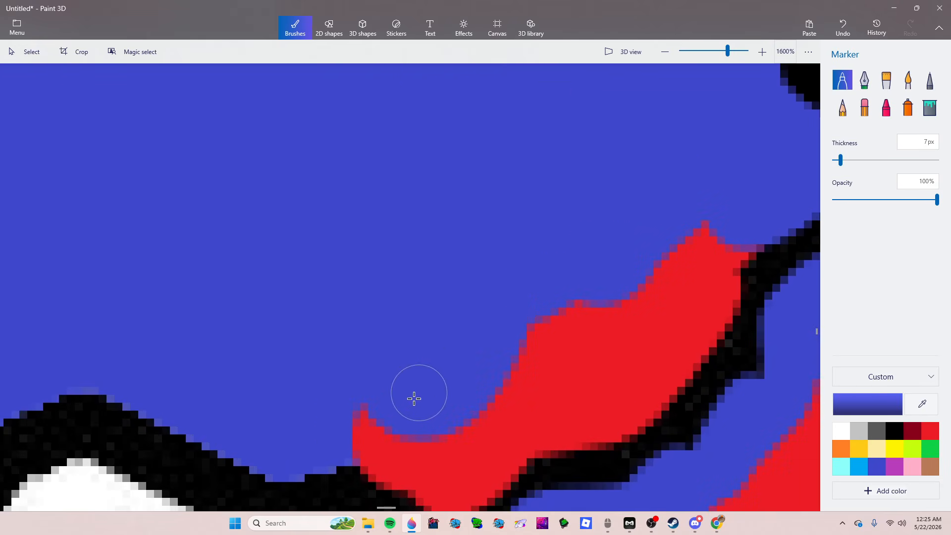
click(930, 107)
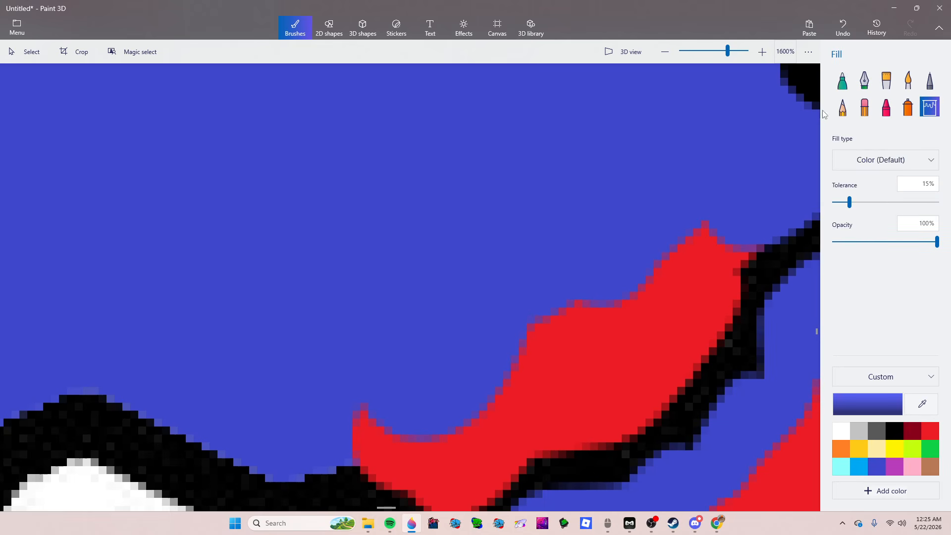
click(686, 267)
Step: Paint blue along Slovakia's inner edges, starting from the northern border, with the 7 px Marker
click(844, 82)
scroll(421, 347, down, 3)
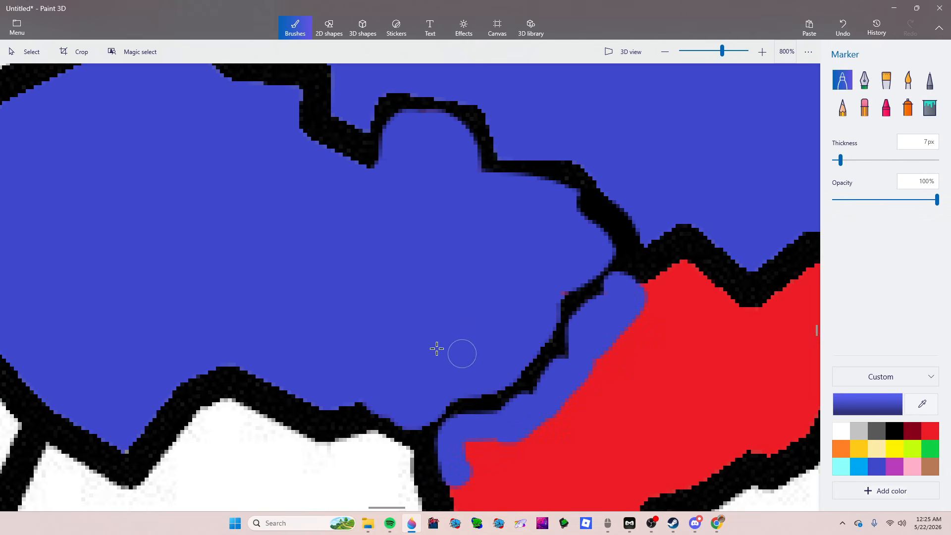
scroll(317, 346, down, 1)
scroll(530, 375, up, 1)
drag(550, 320, 574, 315)
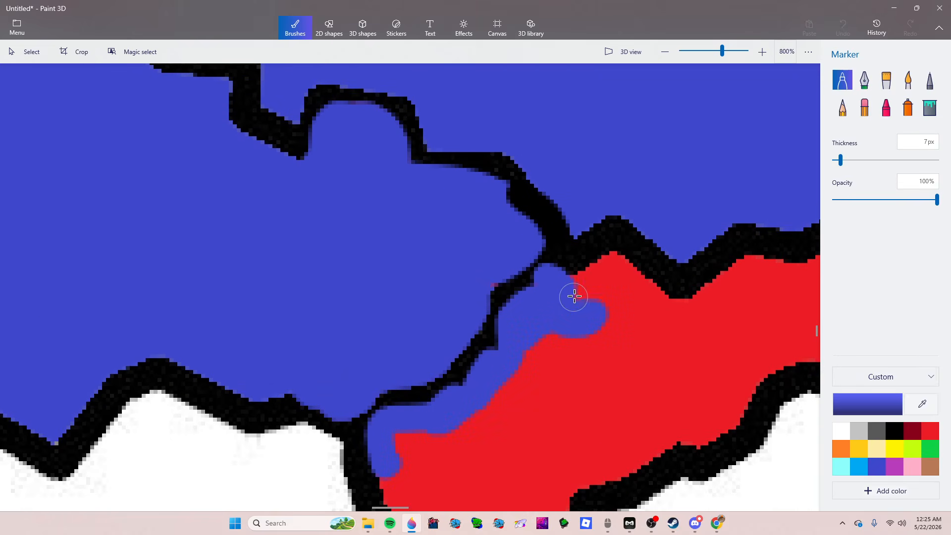
mouse_move(637, 275)
mouse_down()
mouse_move(636, 285)
mouse_move(609, 257)
mouse_up()
scroll(416, 304, down, 1)
scroll(553, 256, up, 1)
scroll(435, 278, down, 1)
scroll(557, 267, up, 1)
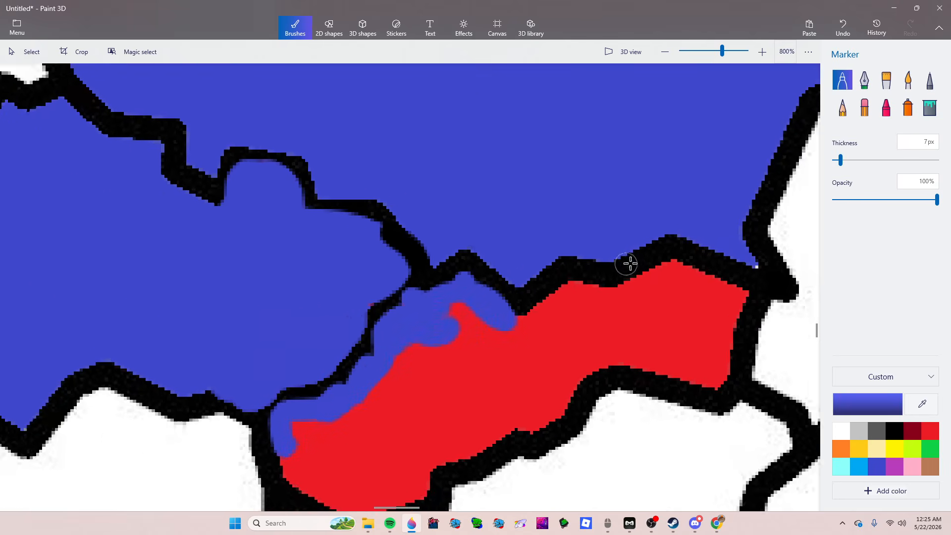
scroll(629, 263, up, 1)
mouse_move(652, 289)
mouse_down()
mouse_move(686, 278)
mouse_move(665, 270)
mouse_move(788, 294)
mouse_move(682, 244)
mouse_move(528, 314)
mouse_move(486, 293)
mouse_move(360, 380)
mouse_move(310, 382)
mouse_up()
Step: Fill the remaining red area of Slovakia with blue using the Fill brush
click(930, 109)
click(690, 365)
scroll(626, 314, down, 3)
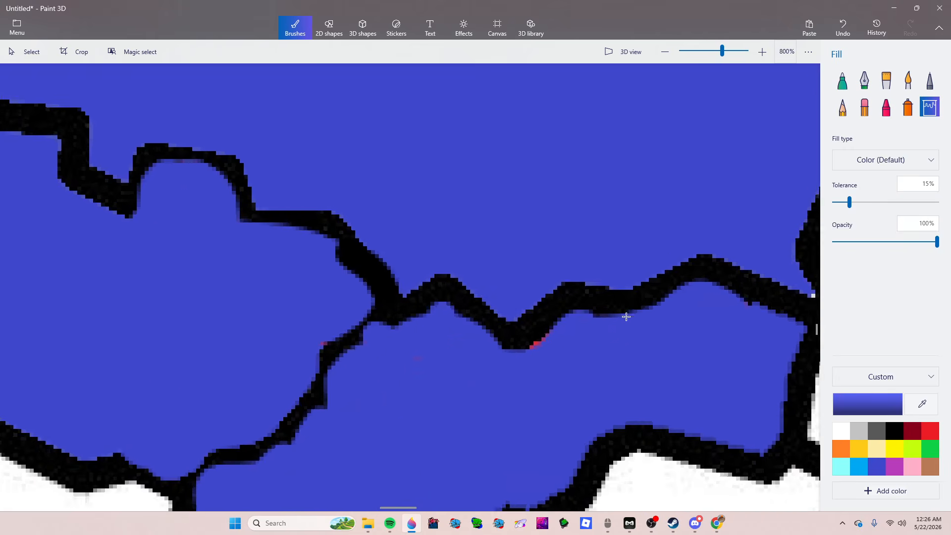
Step: Undo the marker strokes and the Poland fill, back to the plain blue Czech Republic and red Slovakia fills
click(841, 35)
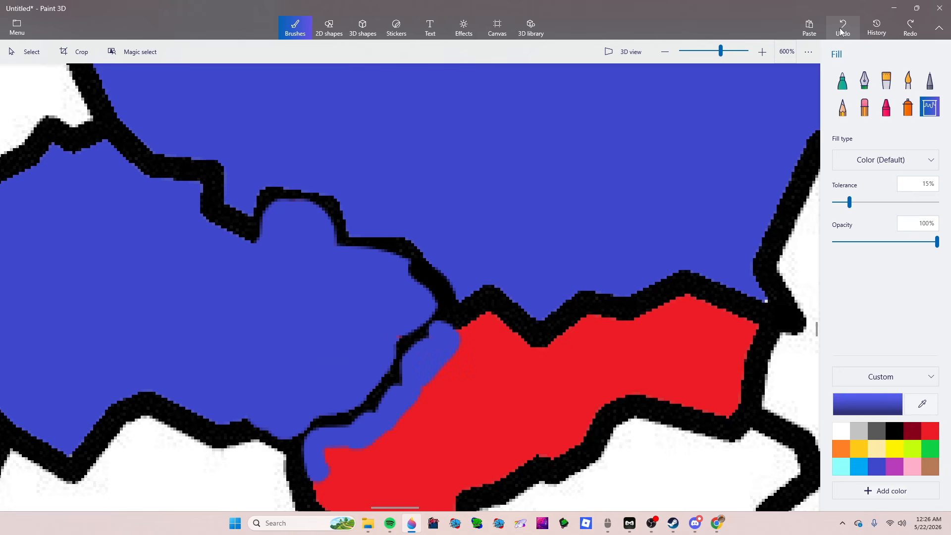
click(841, 33)
click(840, 33)
click(841, 31)
click(841, 31)
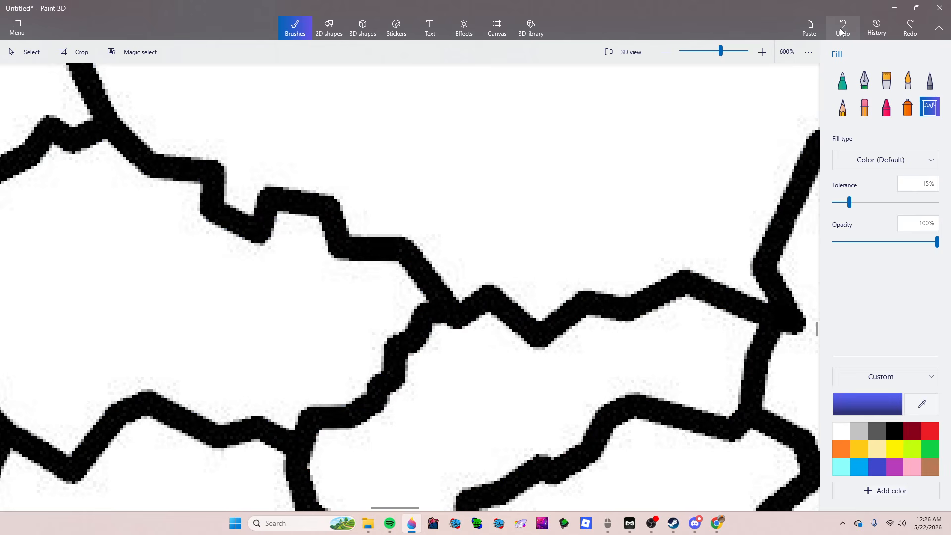
click(910, 28)
scroll(742, 222, down, 2)
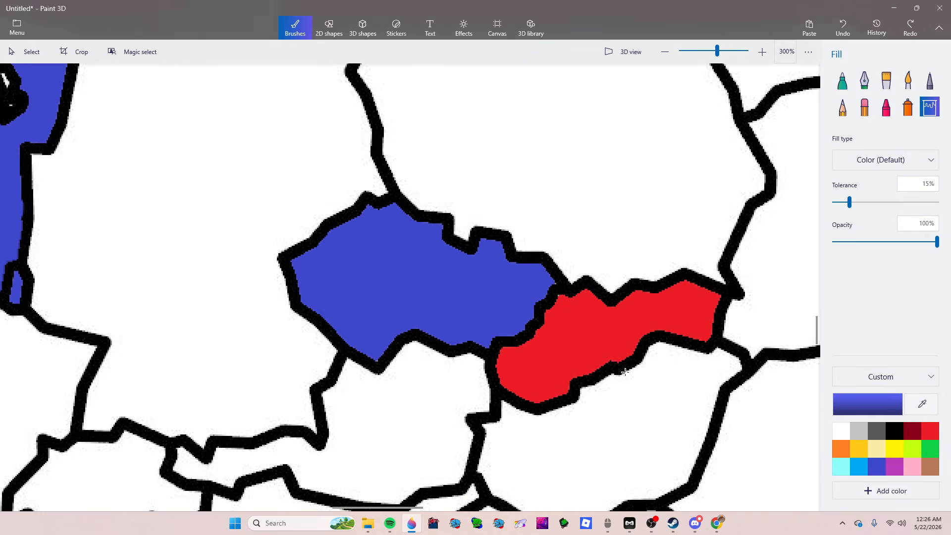
Step: Fill Slovakia with blue and paint over its border with the Czech Republic in blue with the 7 px Marker
click(584, 342)
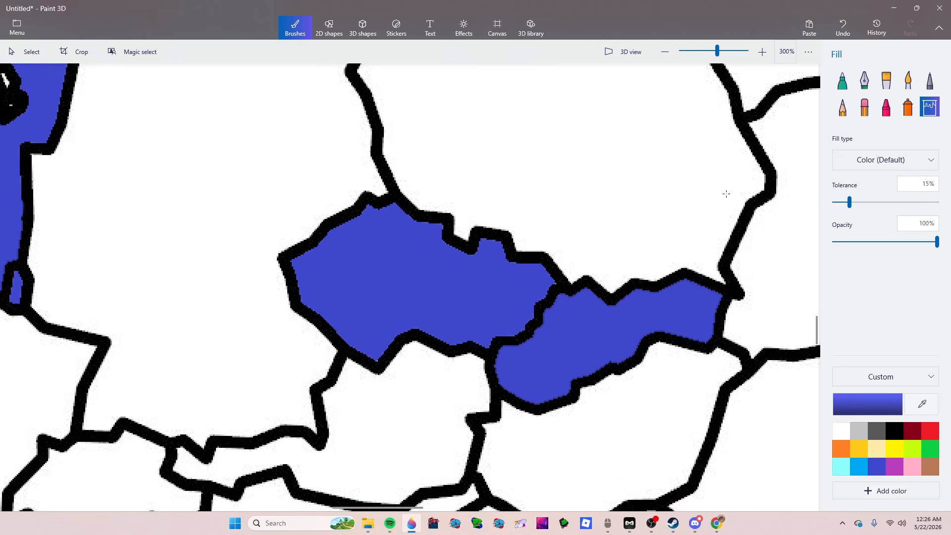
click(842, 80)
scroll(522, 316, up, 4)
mouse_move(522, 316)
mouse_down()
mouse_move(547, 337)
mouse_move(552, 291)
mouse_move(545, 320)
mouse_move(533, 290)
mouse_move(561, 308)
mouse_move(608, 305)
mouse_move(601, 281)
mouse_move(623, 298)
mouse_move(584, 293)
mouse_up()
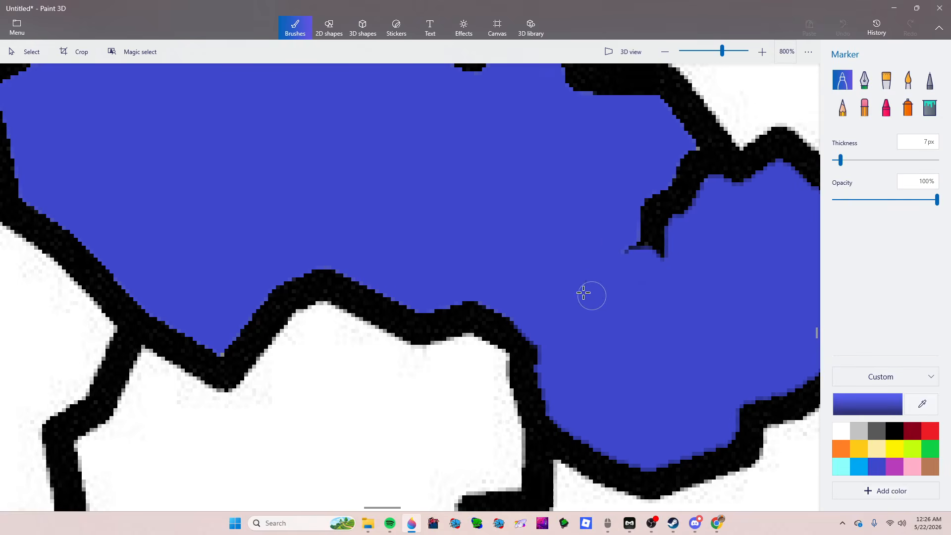
mouse_move(646, 258)
mouse_down()
mouse_move(681, 255)
mouse_move(624, 237)
mouse_move(692, 245)
mouse_move(634, 178)
mouse_move(692, 205)
mouse_move(679, 165)
mouse_move(700, 195)
mouse_move(682, 157)
mouse_move(699, 174)
mouse_move(686, 146)
mouse_up()
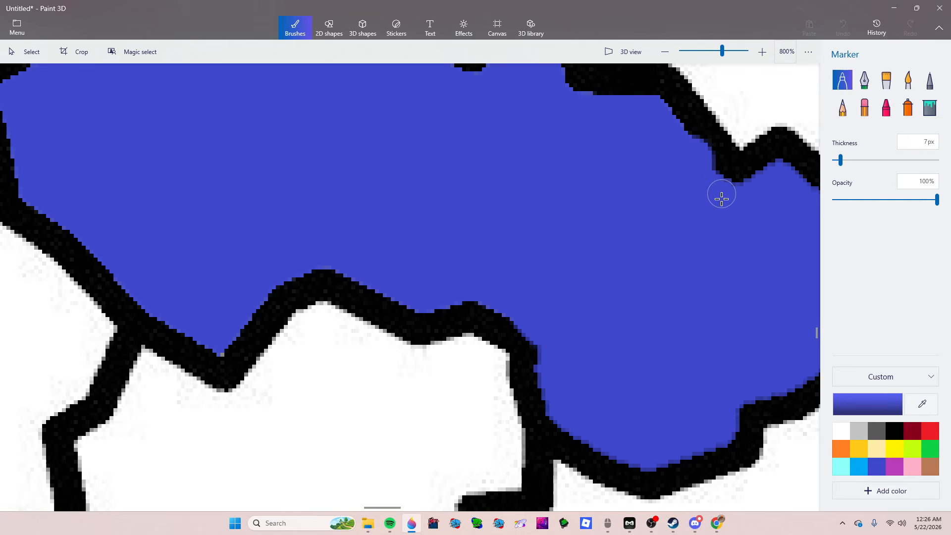
scroll(722, 198, down, 6)
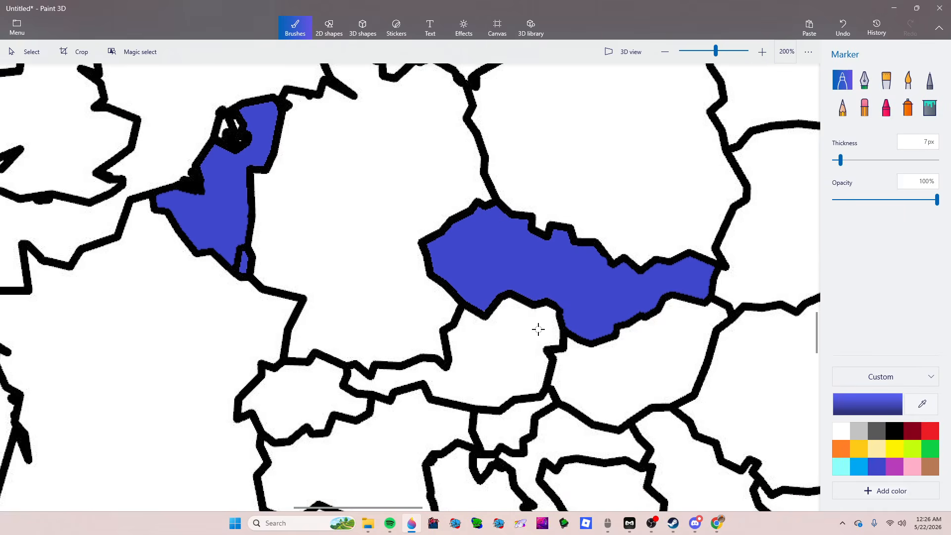
Step: Fill Serbia with red using the Fill brush
scroll(538, 330, down, 1)
scroll(602, 301, down, 4)
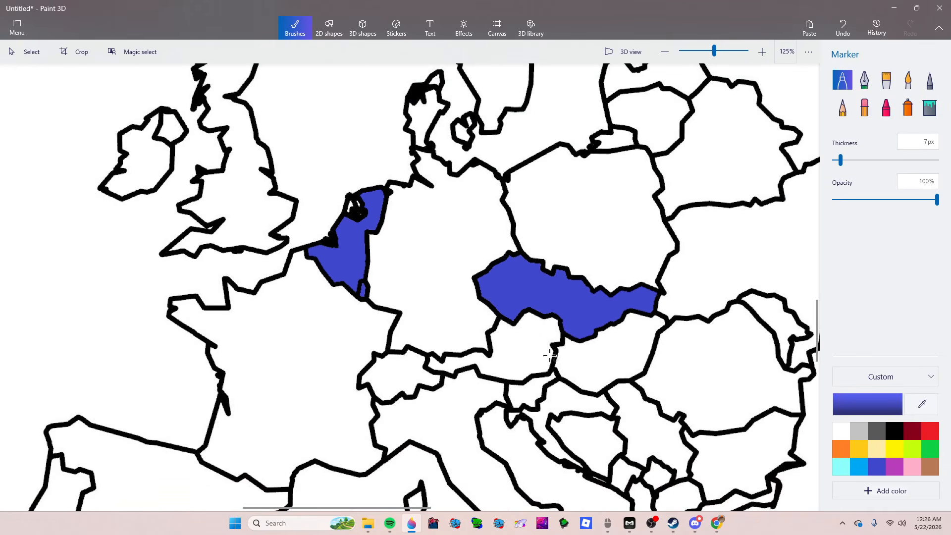
scroll(566, 337, up, 5)
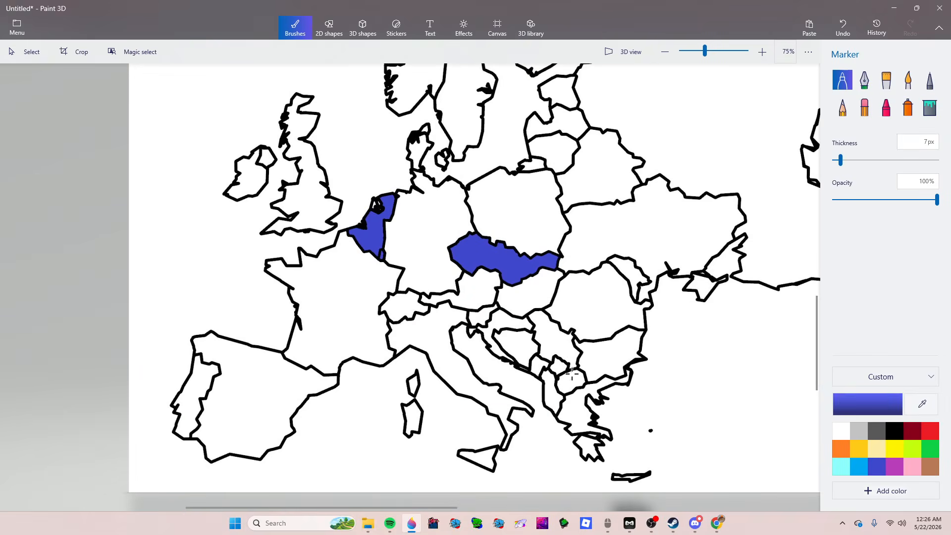
scroll(512, 393, up, 4)
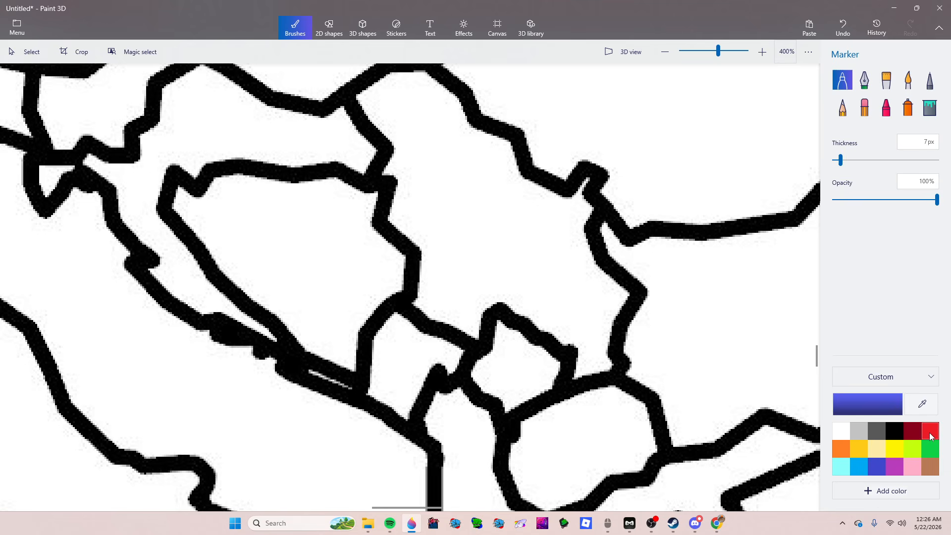
click(930, 108)
click(516, 269)
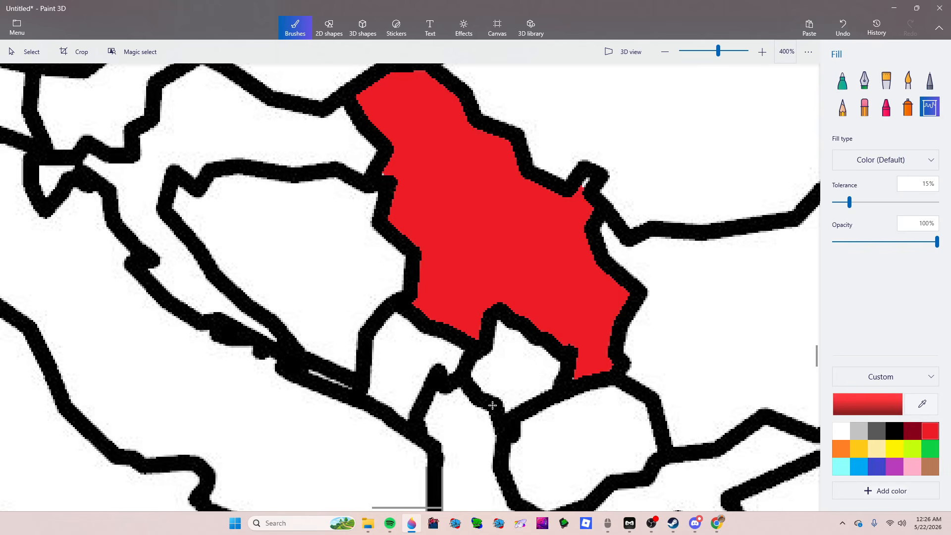
Step: Fill Montenegro with red, and Albania and Kosovo with blue, using the Fill brush
click(411, 346)
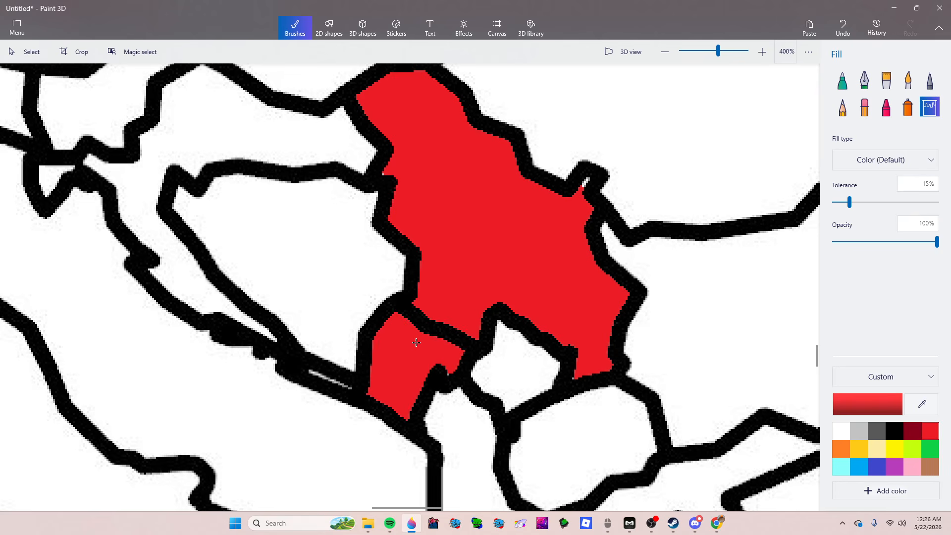
click(493, 446)
click(525, 385)
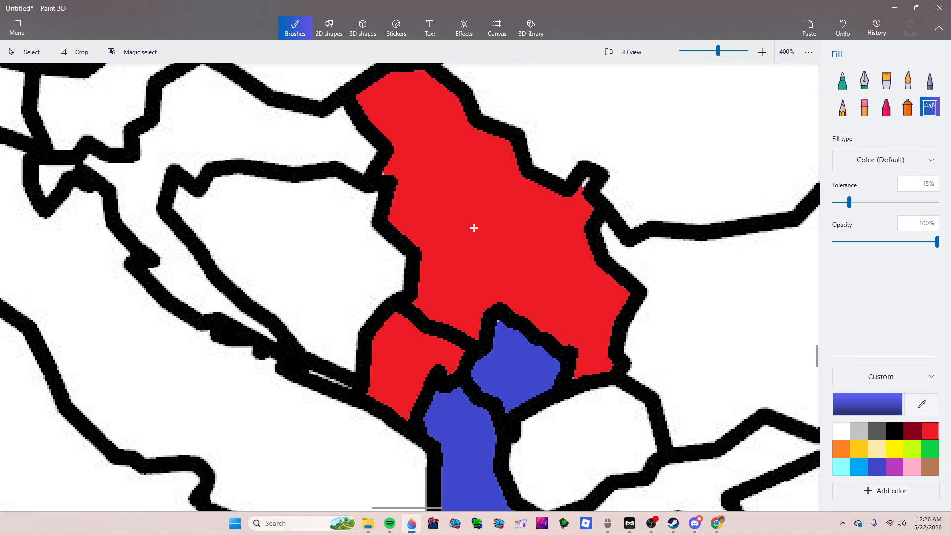
Step: Paint over the northern part of Kosovo in red with the 7 px Marker
scroll(530, 359, down, 2)
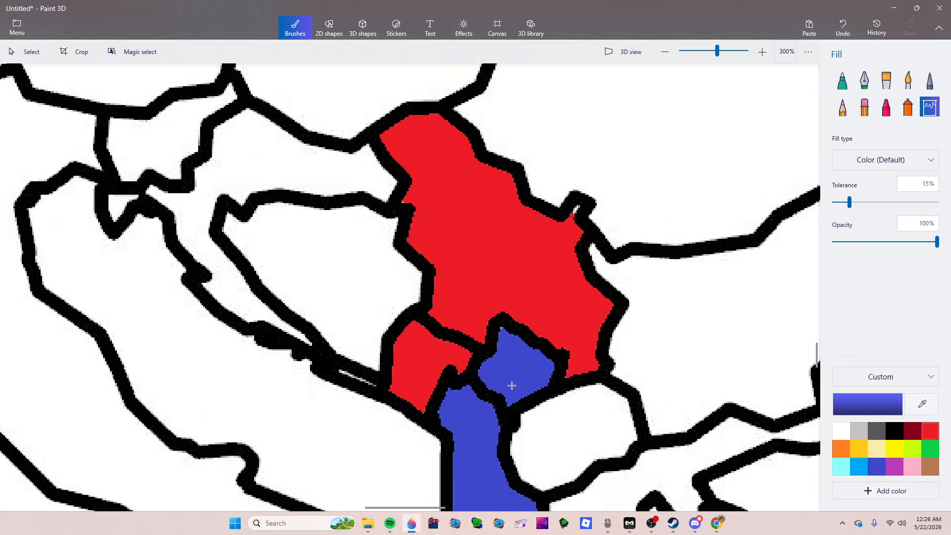
scroll(530, 360, up, 4)
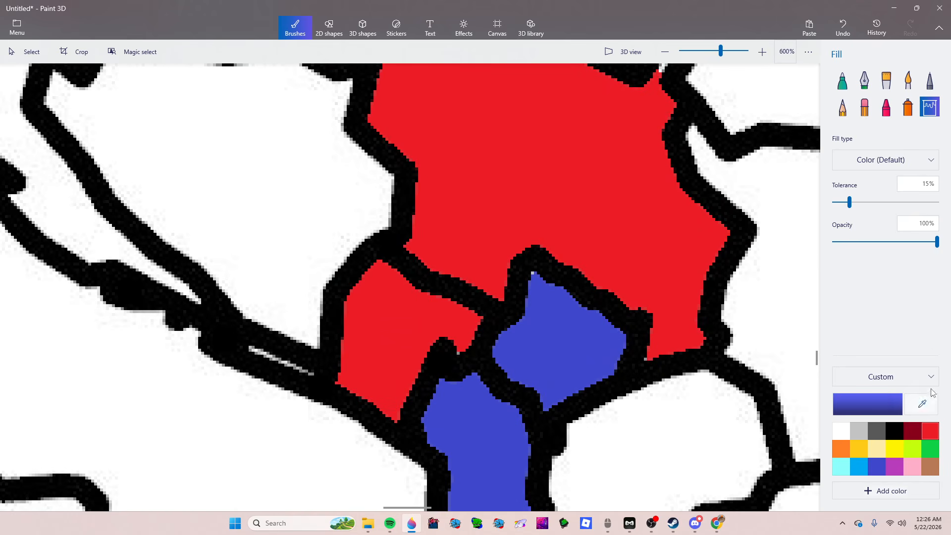
click(851, 77)
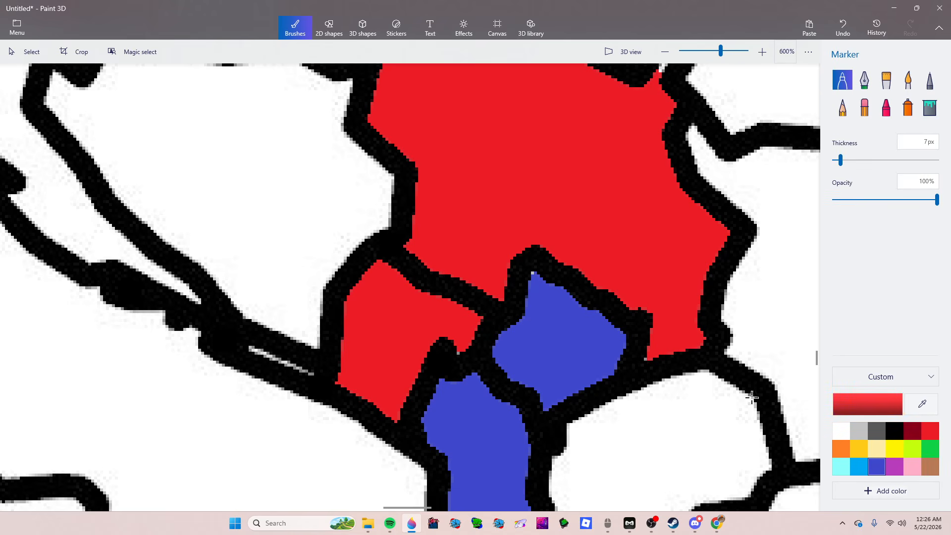
scroll(569, 262, up, 5)
mouse_move(393, 213)
mouse_down()
mouse_move(374, 170)
mouse_move(419, 216)
mouse_move(472, 243)
mouse_move(404, 201)
mouse_move(602, 327)
mouse_move(555, 378)
mouse_move(575, 355)
mouse_move(373, 210)
mouse_move(354, 290)
mouse_move(320, 322)
mouse_move(286, 330)
mouse_move(278, 363)
mouse_move(292, 385)
mouse_move(337, 265)
mouse_move(449, 289)
mouse_move(322, 325)
mouse_move(410, 290)
mouse_move(501, 332)
mouse_move(443, 367)
mouse_move(522, 360)
mouse_move(457, 347)
mouse_move(461, 321)
mouse_move(548, 399)
mouse_up()
scroll(333, 478, down, 5)
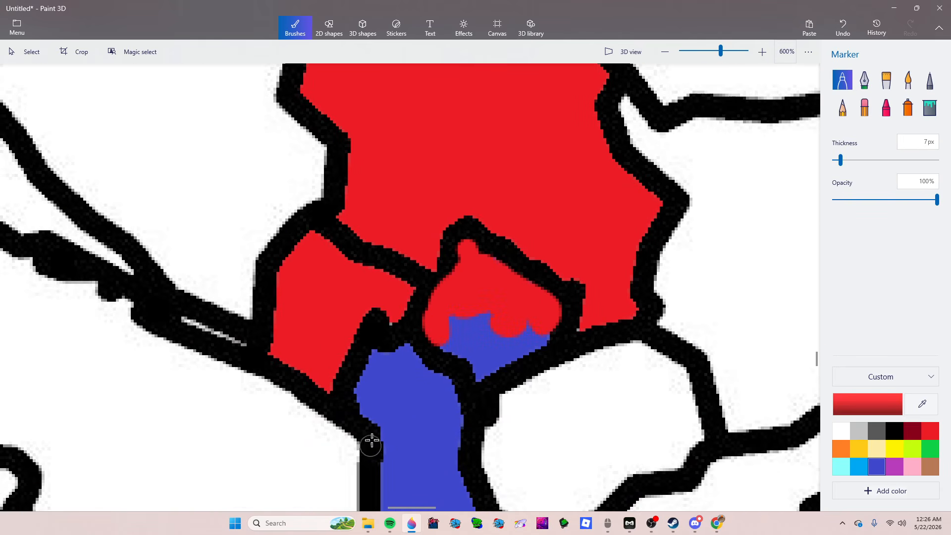
Step: Paint over the northern end of Albania in red with the 7 px Marker
scroll(372, 421, up, 2)
scroll(359, 401, up, 3)
mouse_move(357, 396)
mouse_down()
mouse_move(368, 312)
mouse_move(427, 280)
mouse_move(380, 273)
mouse_move(480, 272)
mouse_move(471, 266)
mouse_move(590, 371)
mouse_move(560, 349)
mouse_move(417, 308)
mouse_up()
mouse_move(396, 365)
mouse_down()
mouse_move(389, 410)
mouse_move(372, 418)
mouse_move(515, 504)
mouse_move(434, 437)
mouse_move(420, 499)
mouse_move(391, 394)
mouse_move(461, 397)
mouse_move(429, 375)
mouse_move(434, 327)
mouse_move(554, 429)
mouse_move(579, 373)
mouse_move(590, 418)
mouse_move(404, 312)
mouse_move(463, 415)
mouse_up()
scroll(356, 307, down, 3)
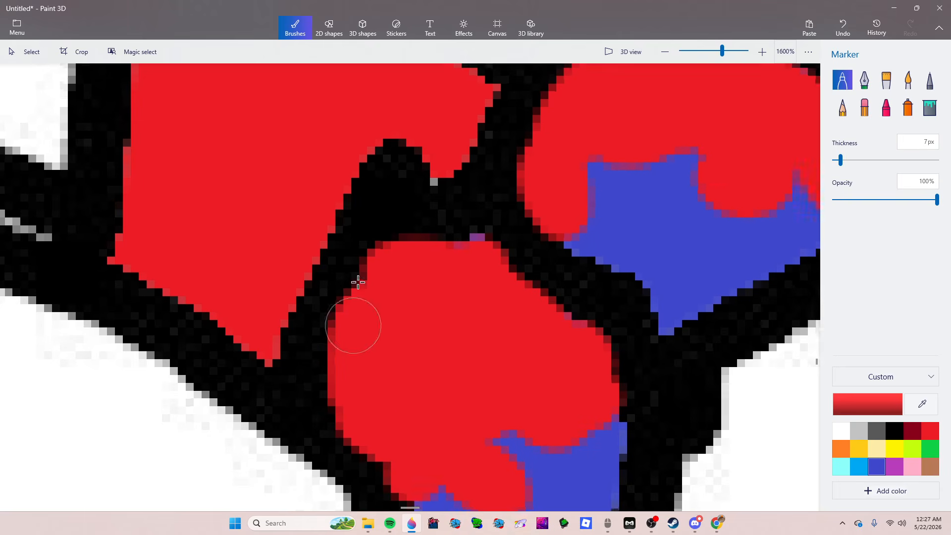
Step: Switch the Marker to blue and paint back part of the red area in southern Kosovo
scroll(678, 161, up, 3)
scroll(167, 406, up, 2)
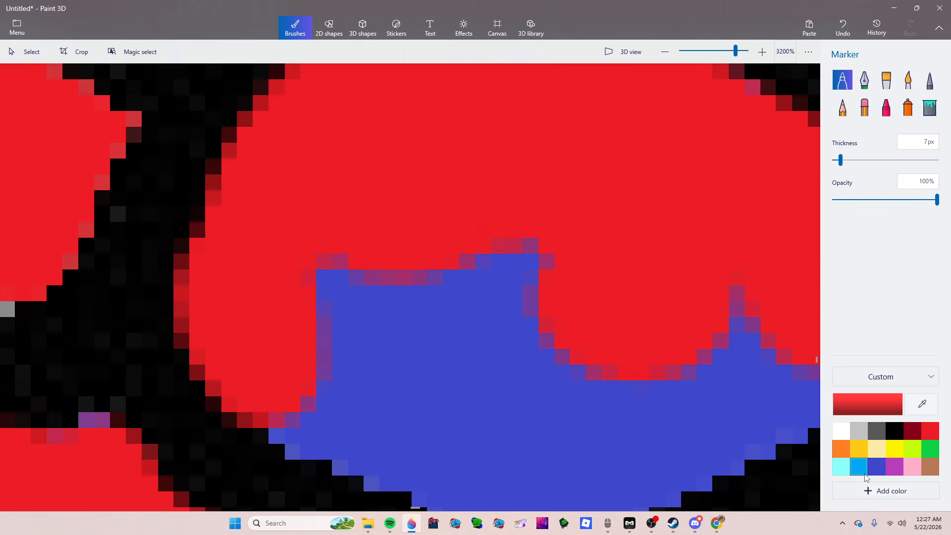
click(894, 466)
click(875, 468)
mouse_move(584, 347)
mouse_down()
mouse_move(399, 363)
mouse_move(255, 361)
mouse_move(249, 378)
mouse_move(221, 282)
mouse_move(276, 246)
mouse_move(307, 325)
mouse_move(475, 314)
mouse_move(670, 322)
mouse_move(515, 314)
mouse_up()
scroll(515, 314, down, 2)
scroll(136, 247, up, 2)
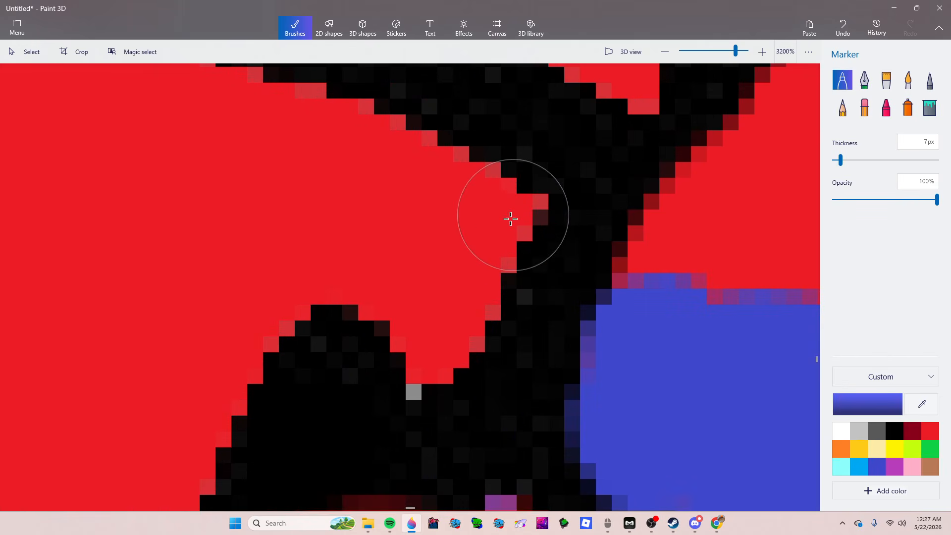
Step: Paint the eastern side of Montenegro and the northern tip of Albania blue with the 7 px Marker
mouse_move(499, 228)
mouse_down()
mouse_move(476, 290)
mouse_move(410, 362)
mouse_move(404, 309)
mouse_up()
mouse_move(332, 263)
mouse_down()
mouse_move(369, 222)
mouse_move(468, 165)
mouse_move(359, 152)
mouse_move(462, 244)
mouse_move(301, 118)
mouse_move(281, 155)
mouse_move(259, 282)
mouse_move(287, 263)
mouse_move(213, 352)
mouse_move(193, 445)
mouse_move(241, 223)
mouse_move(214, 138)
mouse_move(218, 158)
mouse_up()
scroll(404, 297, down, 2)
scroll(362, 372, down, 1)
scroll(295, 375, up, 1)
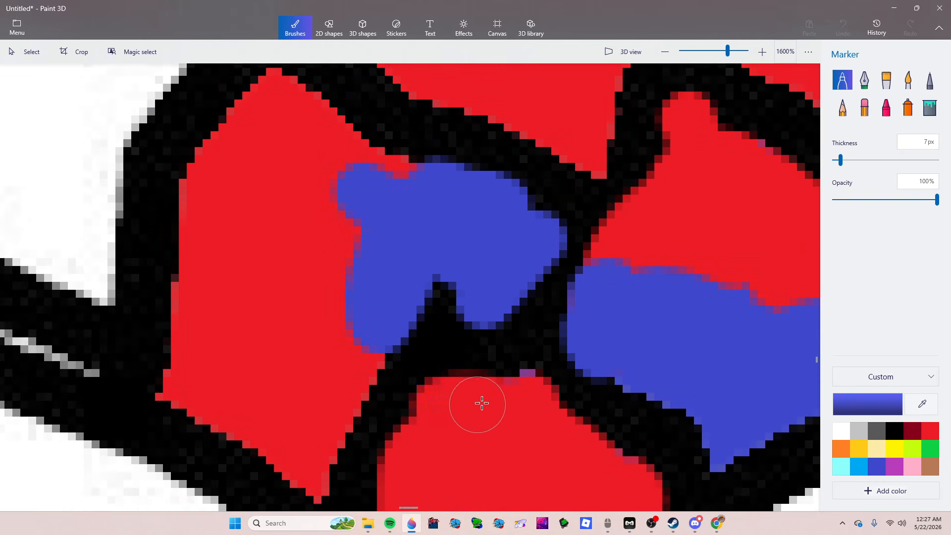
mouse_move(482, 401)
mouse_down()
mouse_move(427, 428)
mouse_move(399, 478)
mouse_move(425, 432)
mouse_move(406, 479)
mouse_move(412, 519)
mouse_move(415, 491)
mouse_move(471, 424)
mouse_up()
mouse_move(359, 321)
mouse_down()
mouse_move(363, 351)
mouse_move(305, 482)
mouse_move(313, 451)
mouse_move(248, 420)
mouse_move(300, 453)
mouse_move(361, 280)
mouse_up()
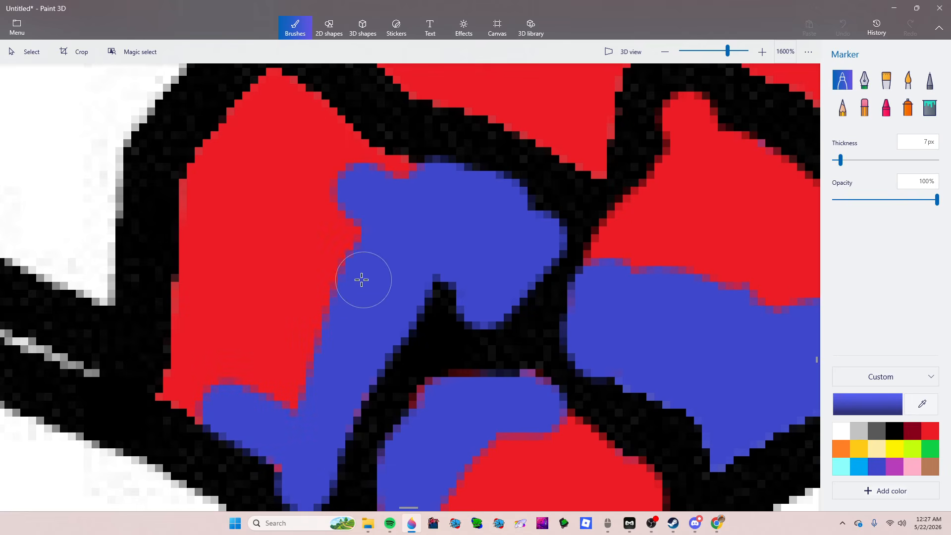
mouse_move(432, 183)
mouse_down()
mouse_move(325, 141)
mouse_move(302, 89)
mouse_move(375, 233)
mouse_up()
scroll(318, 169, down, 5)
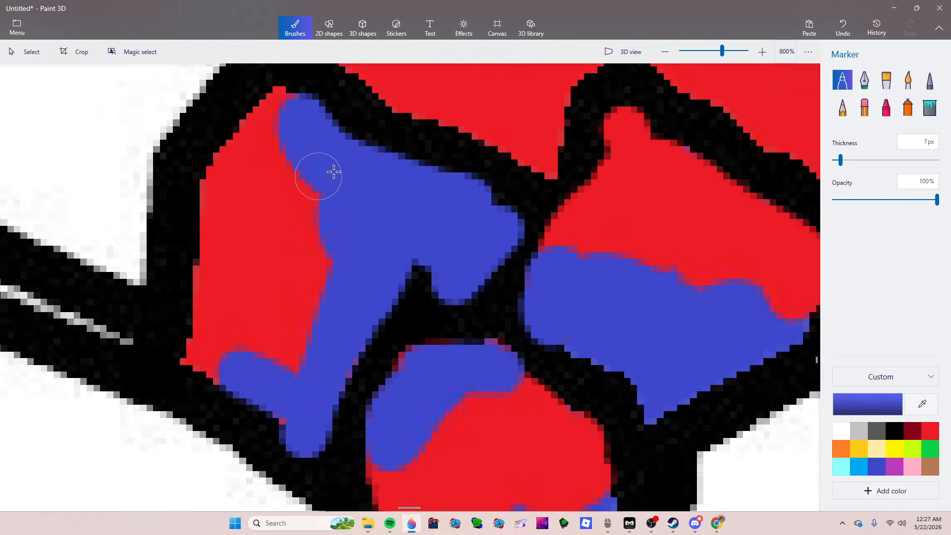
Step: Cover the remaining red area in northern Albania with blue Marker strokes
scroll(368, 370, up, 5)
mouse_move(452, 344)
mouse_down()
mouse_move(475, 261)
mouse_move(528, 292)
mouse_up()
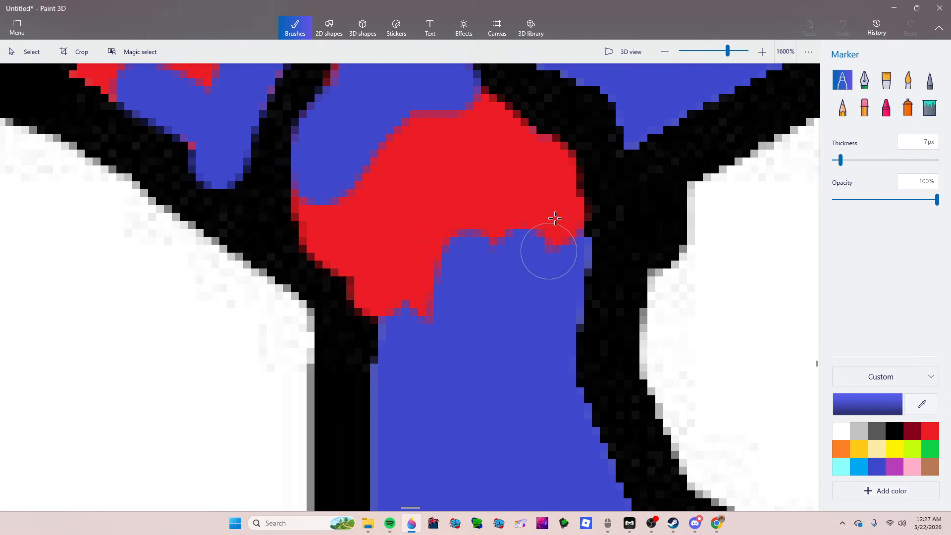
mouse_move(554, 217)
mouse_down()
mouse_move(572, 207)
mouse_move(535, 148)
mouse_move(476, 113)
mouse_move(428, 103)
mouse_move(477, 132)
mouse_move(549, 223)
mouse_move(472, 149)
mouse_up()
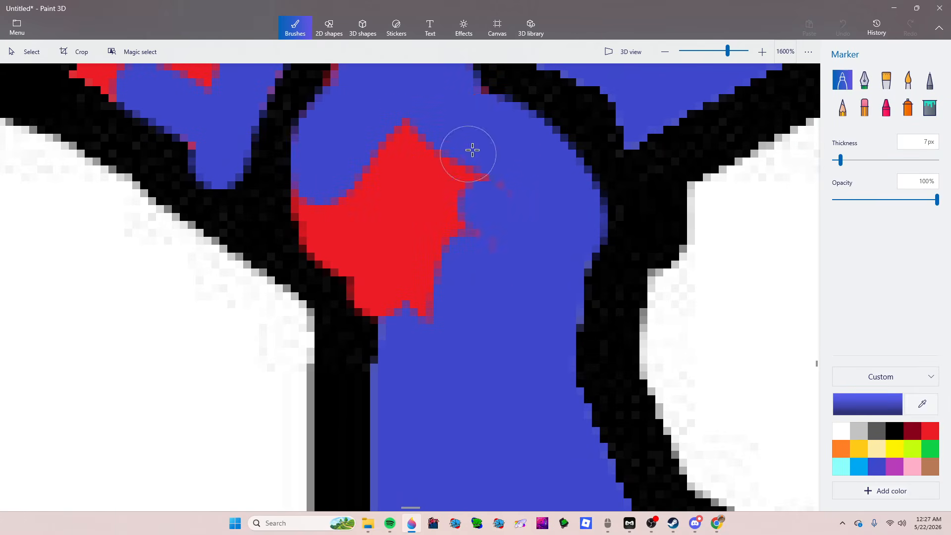
mouse_move(503, 278)
mouse_down()
mouse_move(413, 316)
mouse_move(372, 287)
mouse_move(383, 308)
mouse_move(319, 228)
mouse_move(302, 162)
mouse_move(446, 183)
mouse_move(463, 126)
mouse_move(371, 236)
mouse_up()
mouse_move(438, 228)
mouse_down()
mouse_move(461, 188)
mouse_move(422, 124)
mouse_move(342, 110)
mouse_move(355, 73)
mouse_move(500, 117)
mouse_move(488, 159)
mouse_up()
scroll(471, 267, down, 2)
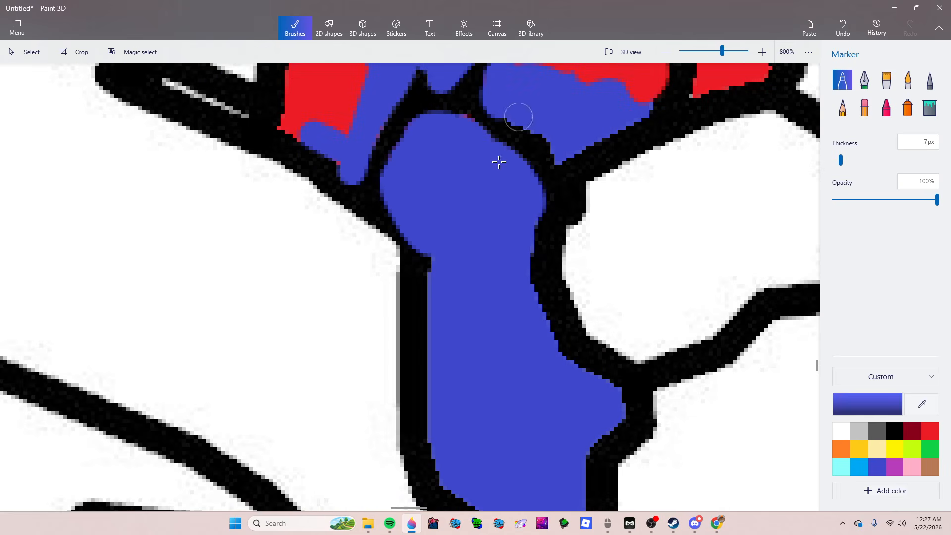
Step: Cover the remaining red area in northern Kosovo with blue Marker strokes
scroll(388, 322, down, 1)
scroll(365, 399, down, 1)
scroll(476, 178, up, 1)
scroll(476, 190, up, 3)
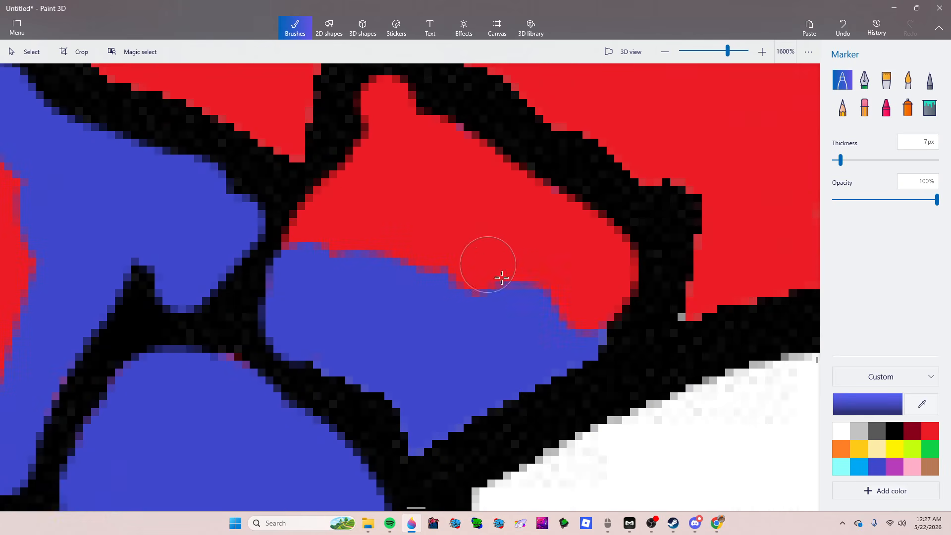
mouse_move(560, 328)
mouse_down()
mouse_move(611, 277)
mouse_move(598, 244)
mouse_move(502, 187)
mouse_move(385, 85)
mouse_move(370, 121)
mouse_move(392, 181)
mouse_move(327, 214)
mouse_move(313, 246)
mouse_move(338, 195)
mouse_move(445, 187)
mouse_move(398, 151)
mouse_up()
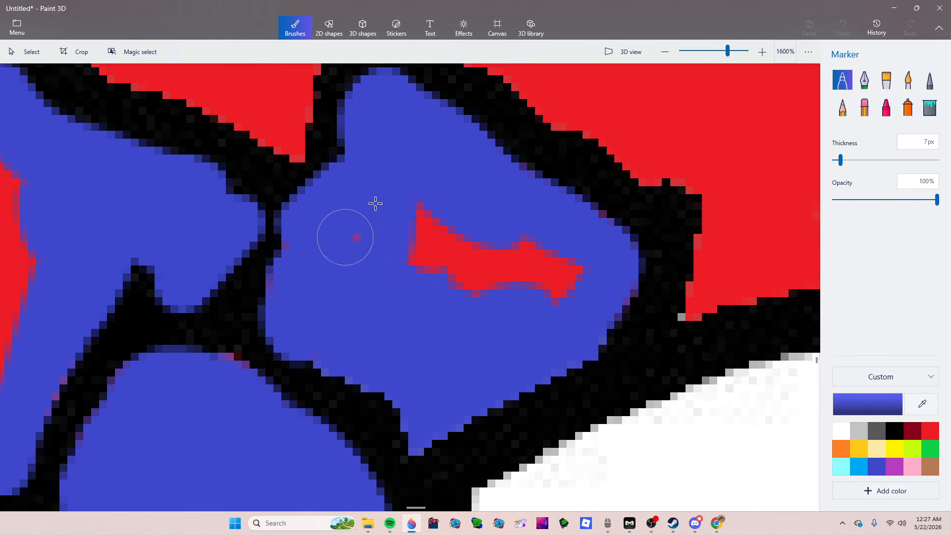
drag(473, 283, 544, 298)
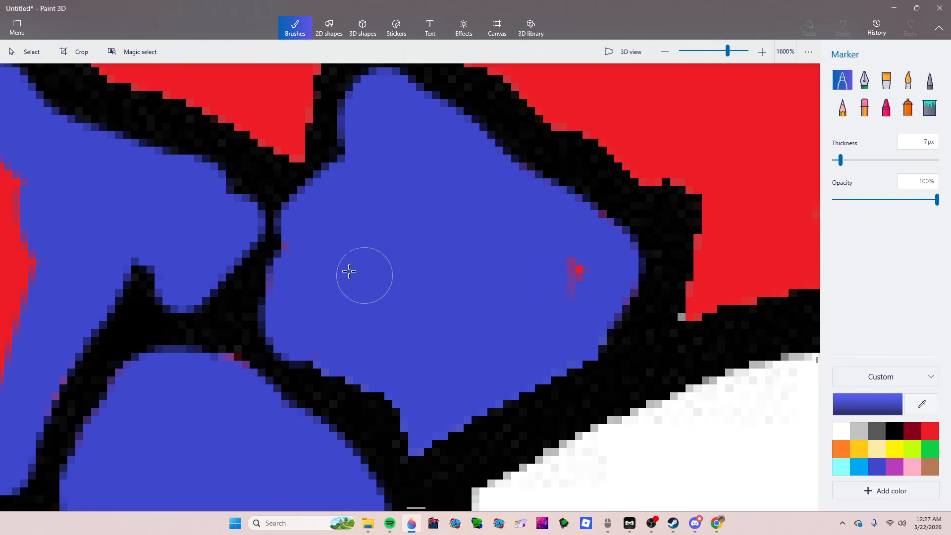
scroll(580, 277, down, 3)
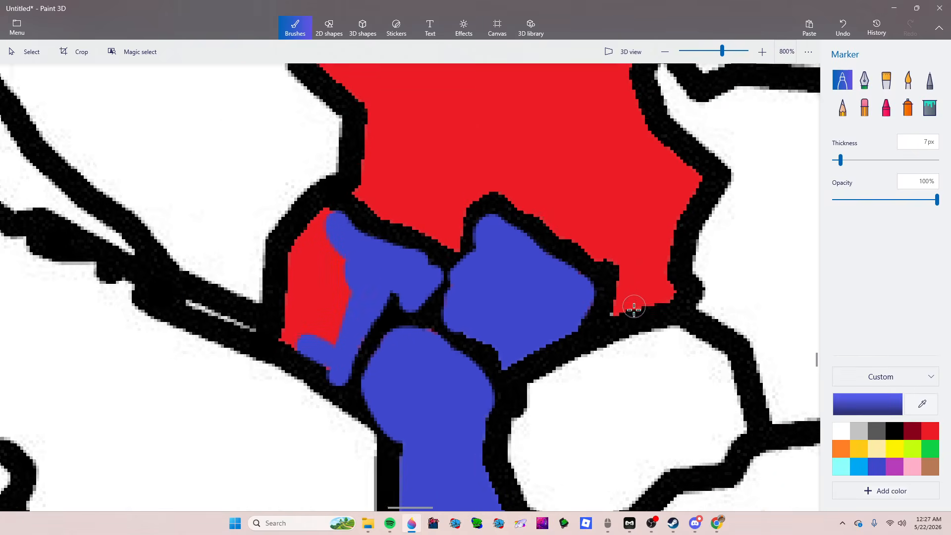
Step: Paint a blue strip along Serbia's southern edge, around Kosovo and towards Montenegro, with the 7 px Marker
mouse_move(630, 312)
mouse_down()
mouse_move(608, 316)
mouse_move(670, 294)
mouse_up()
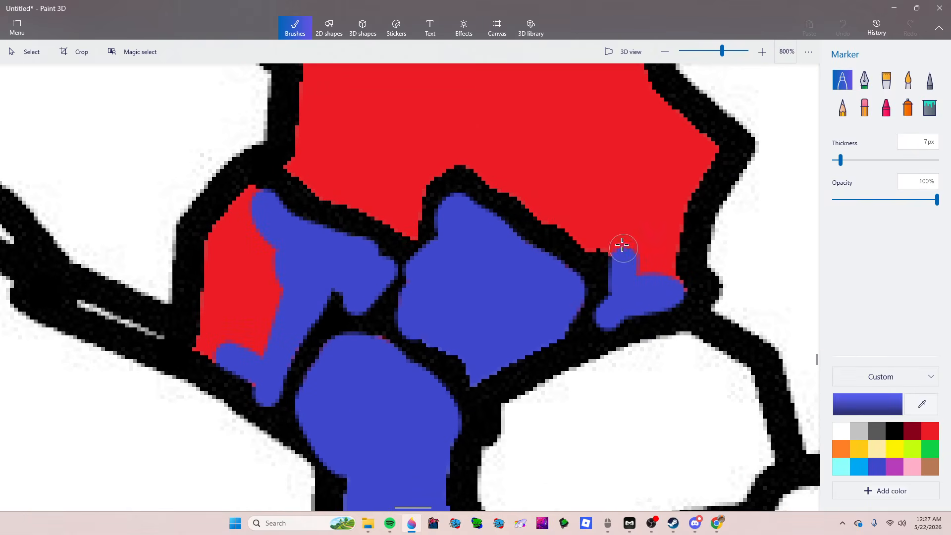
drag(622, 245, 615, 246)
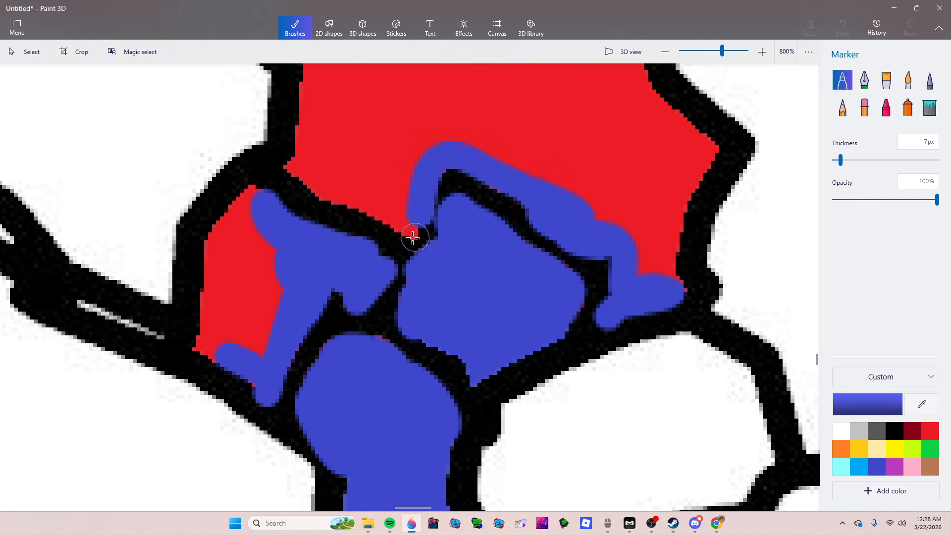
mouse_move(412, 238)
mouse_down()
mouse_move(362, 195)
mouse_move(381, 219)
mouse_move(332, 188)
mouse_up()
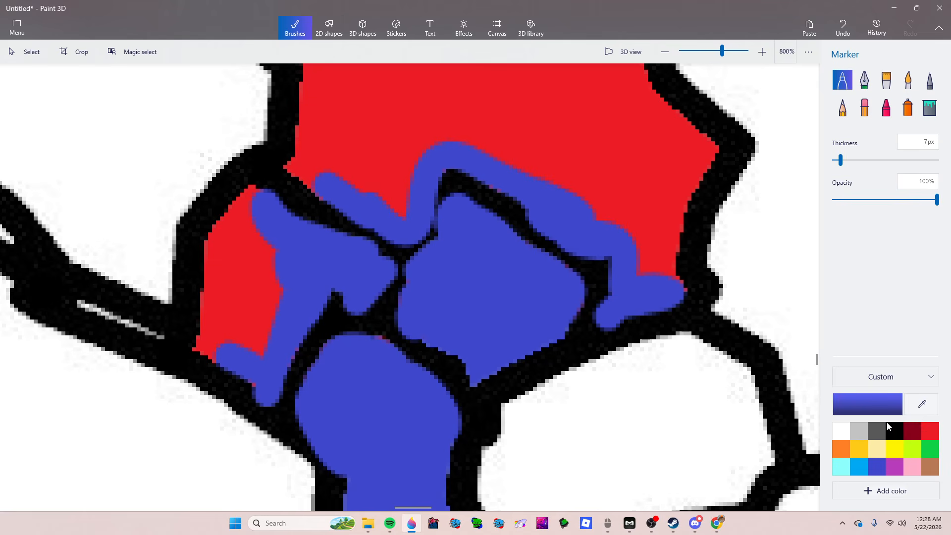
Step: Redraw Kosovo's western and southern borders in black with the Marker at 4 px thickness
click(895, 430)
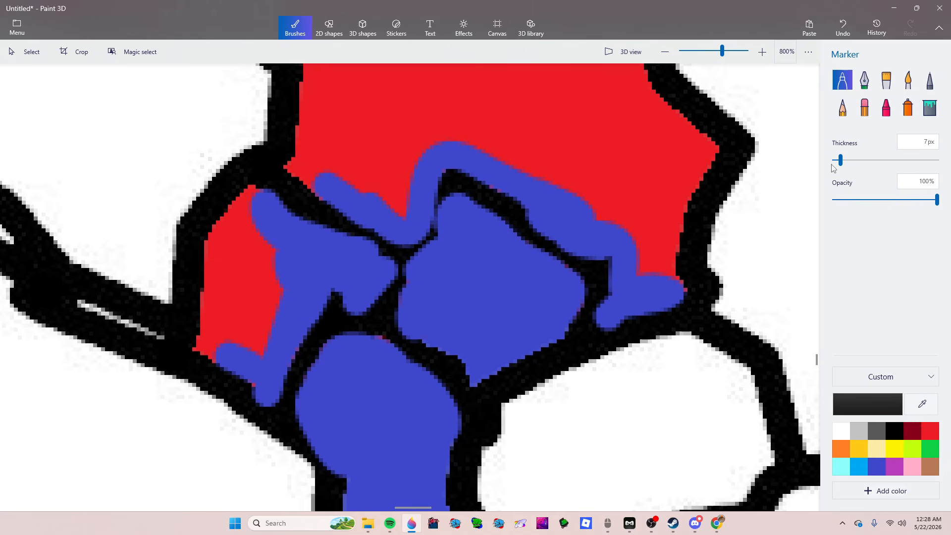
drag(836, 161, 838, 160)
drag(435, 227, 423, 232)
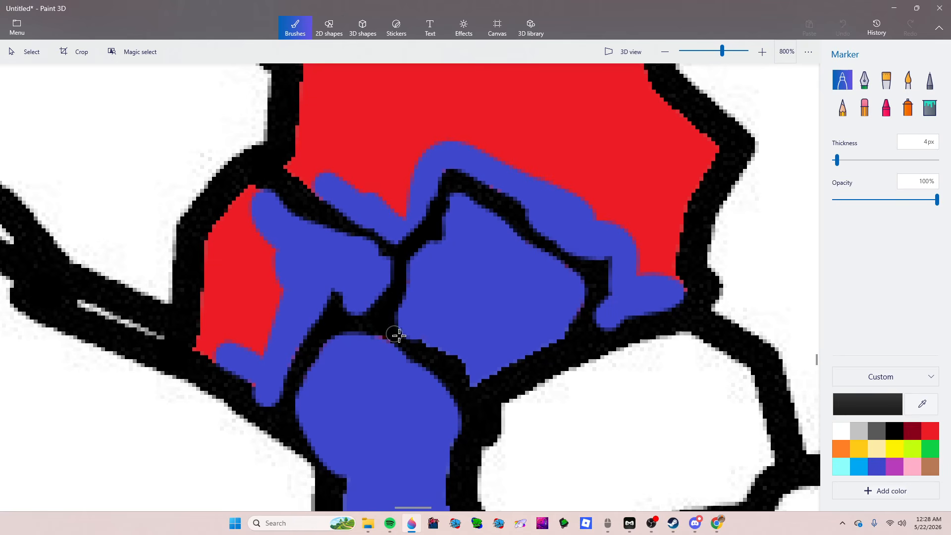
mouse_move(398, 336)
mouse_down()
mouse_move(453, 361)
mouse_move(475, 395)
mouse_up()
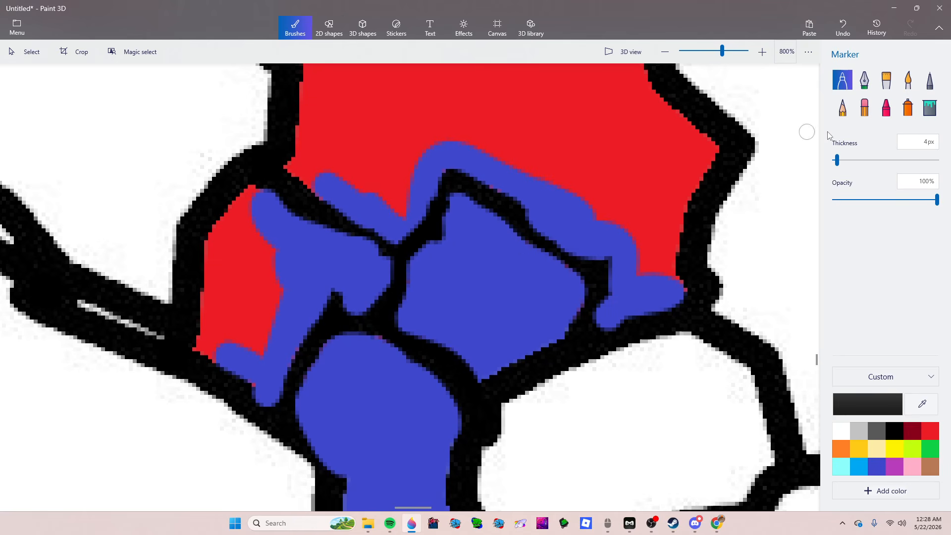
Step: Roll the drawing back through its history to the plain fills of red Serbia and Montenegro and blue Kosovo and Albania
click(930, 117)
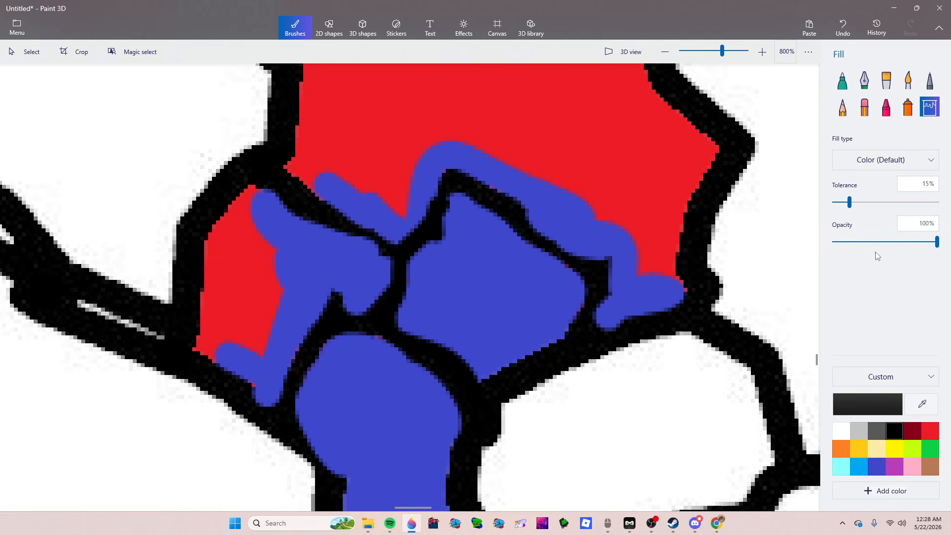
scroll(393, 251, down, 4)
scroll(548, 172, up, 2)
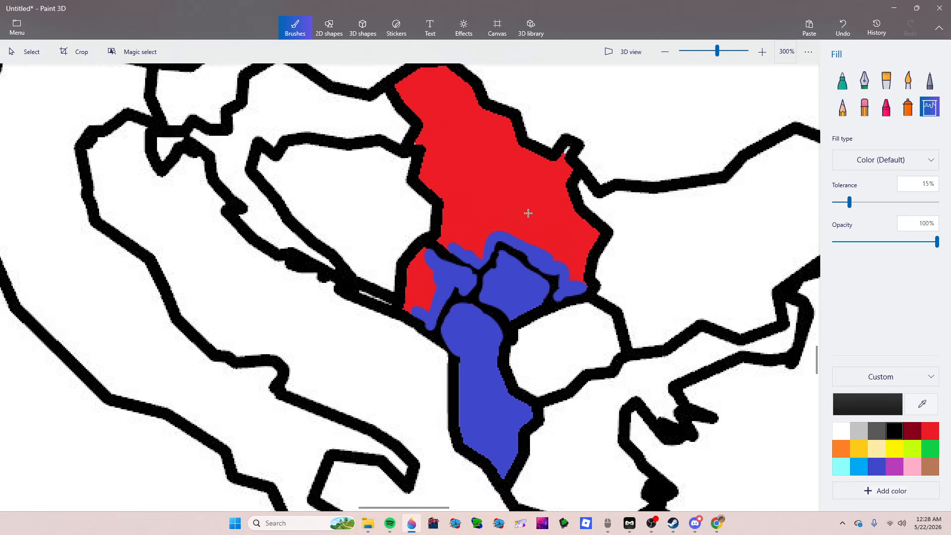
click(857, 30)
click(857, 30)
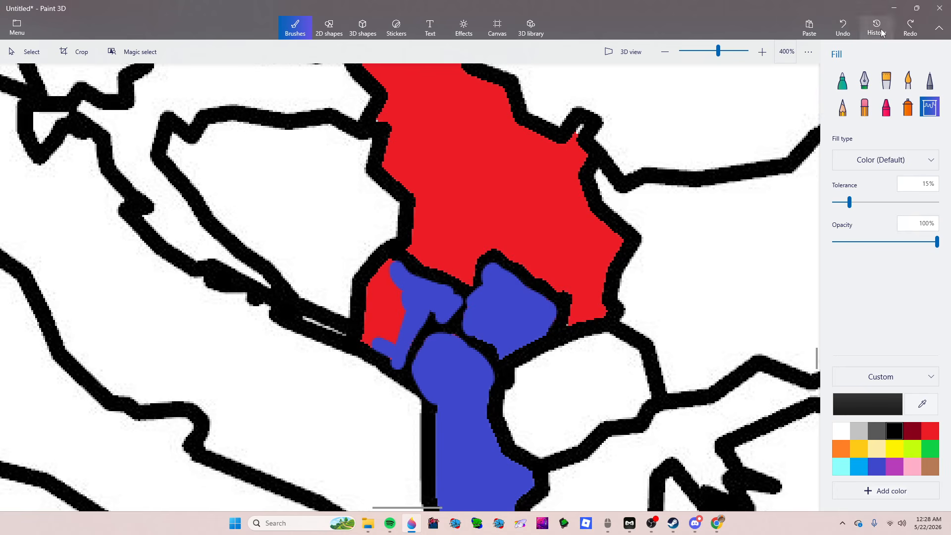
click(876, 27)
drag(922, 84, 871, 119)
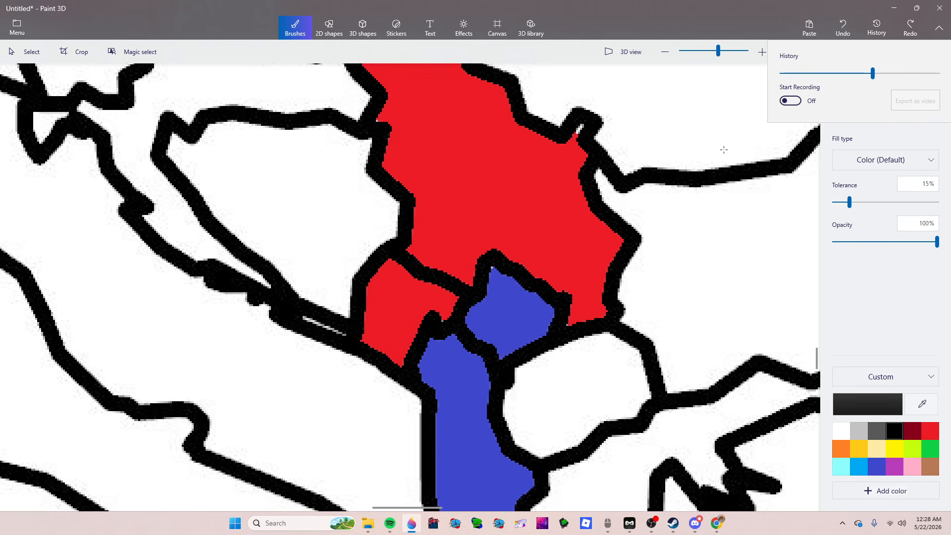
click(560, 61)
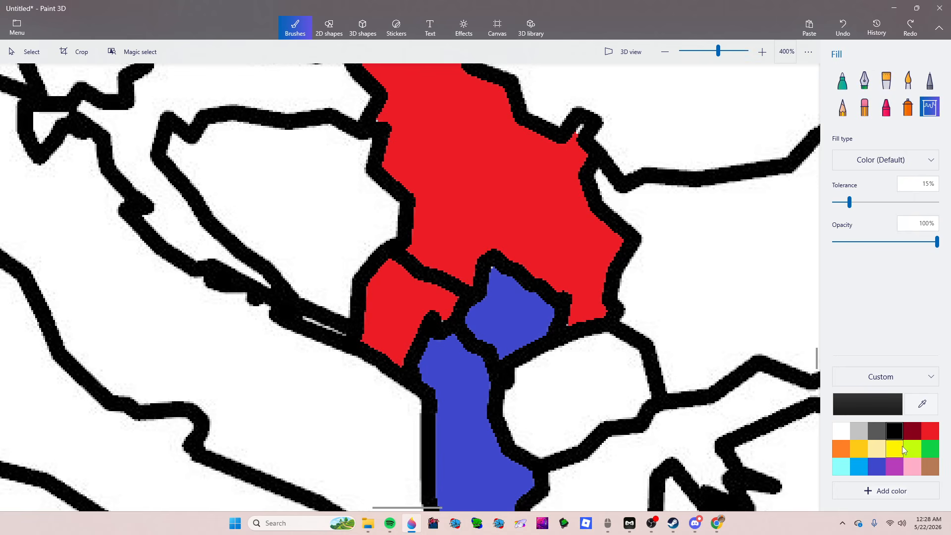
Step: Draw a black border with the 4 px Marker across southern Serbia, arching around Kosovo from Montenegro's border to Serbia's eastern border
click(842, 81)
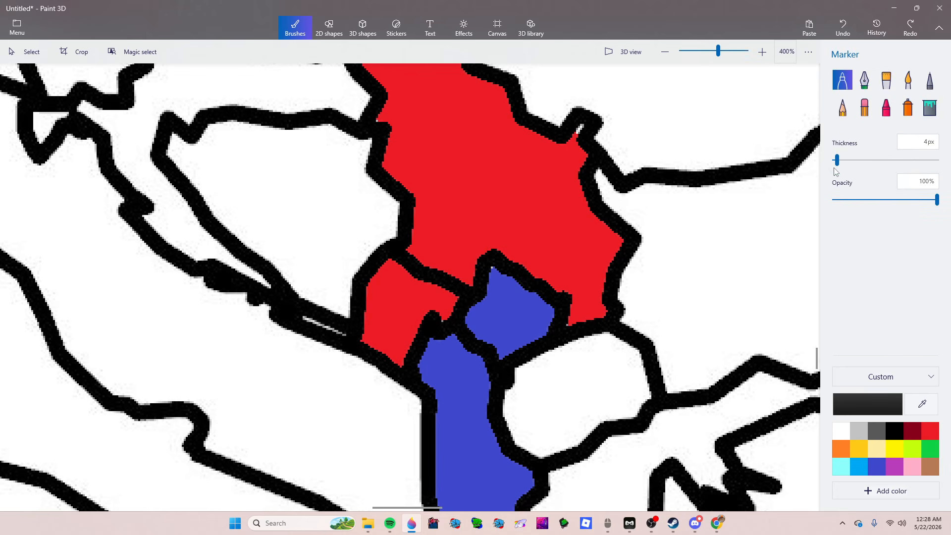
scroll(480, 268, up, 2)
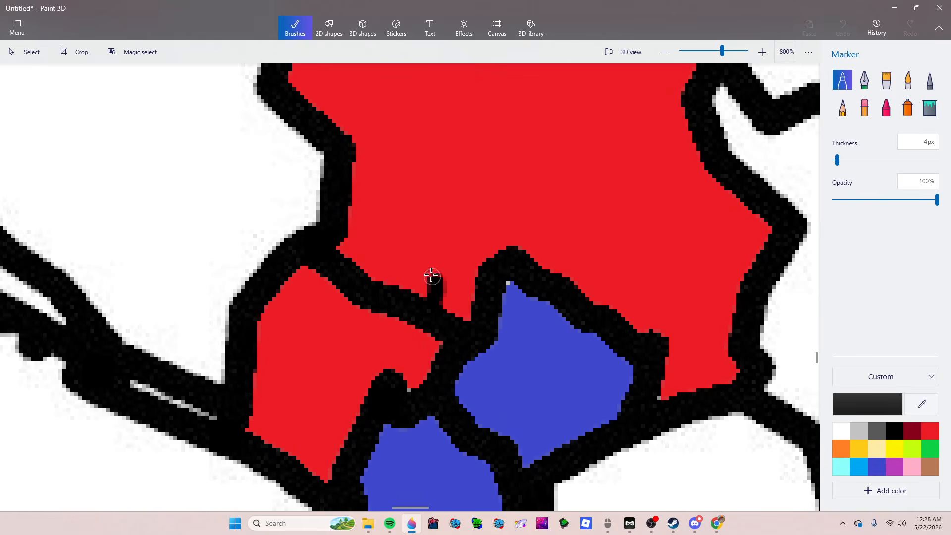
mouse_move(431, 276)
mouse_down()
mouse_move(458, 237)
mouse_move(502, 219)
mouse_move(545, 219)
mouse_move(565, 249)
mouse_move(623, 259)
mouse_move(686, 321)
mouse_move(700, 345)
mouse_up()
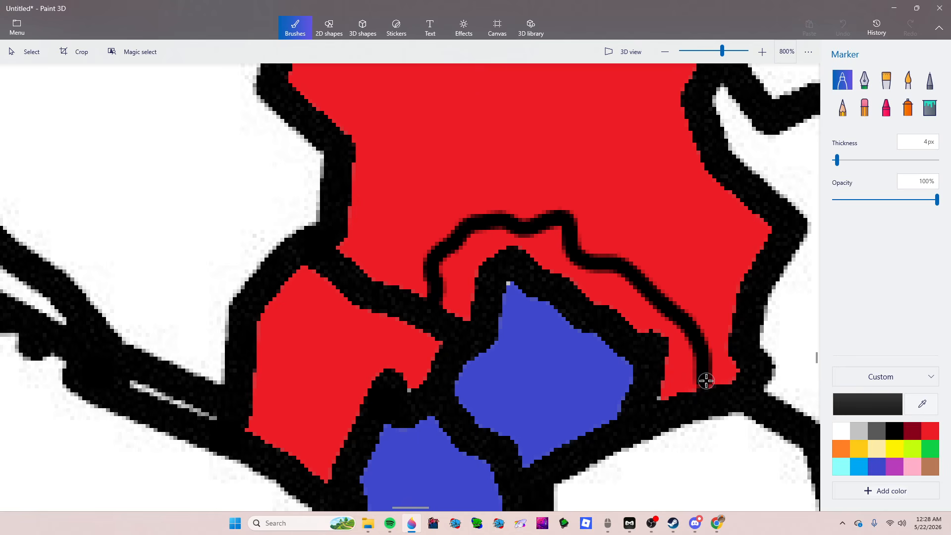
click(842, 26)
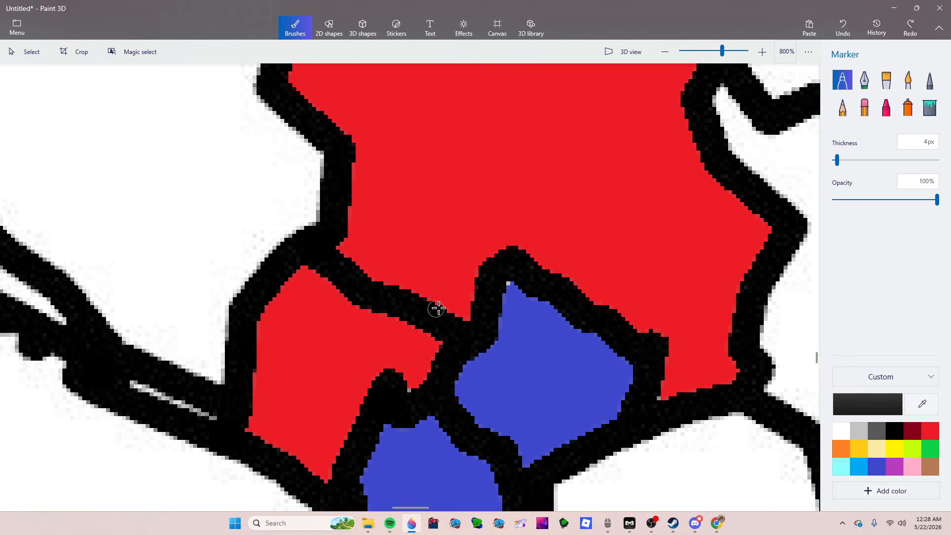
mouse_move(437, 308)
mouse_down()
mouse_move(477, 218)
mouse_move(512, 217)
mouse_move(569, 253)
mouse_move(638, 254)
mouse_move(685, 343)
mouse_up()
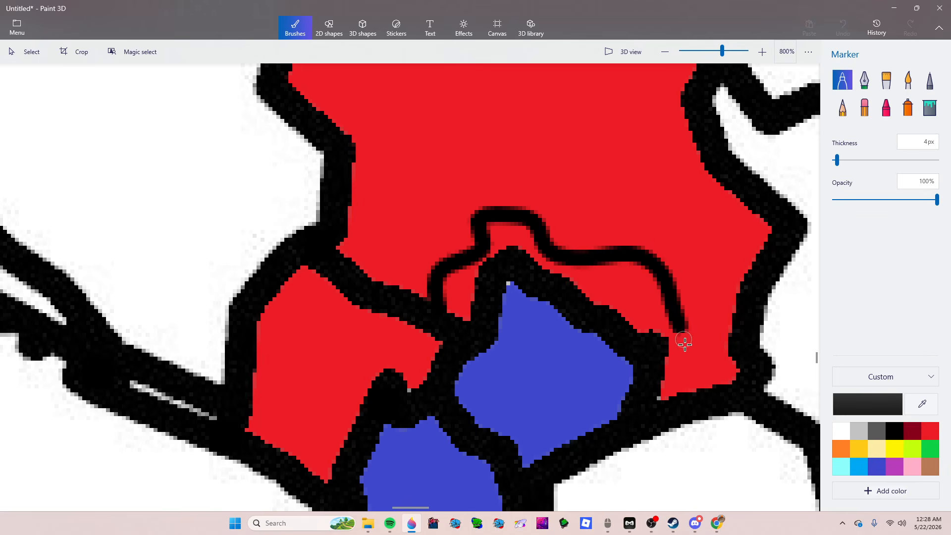
drag(721, 308, 739, 332)
Step: Draw a curved black border with the 4 px Marker across southern Montenegro, from its coast to the Albanian border
scroll(773, 371, down, 2)
scroll(589, 391, up, 4)
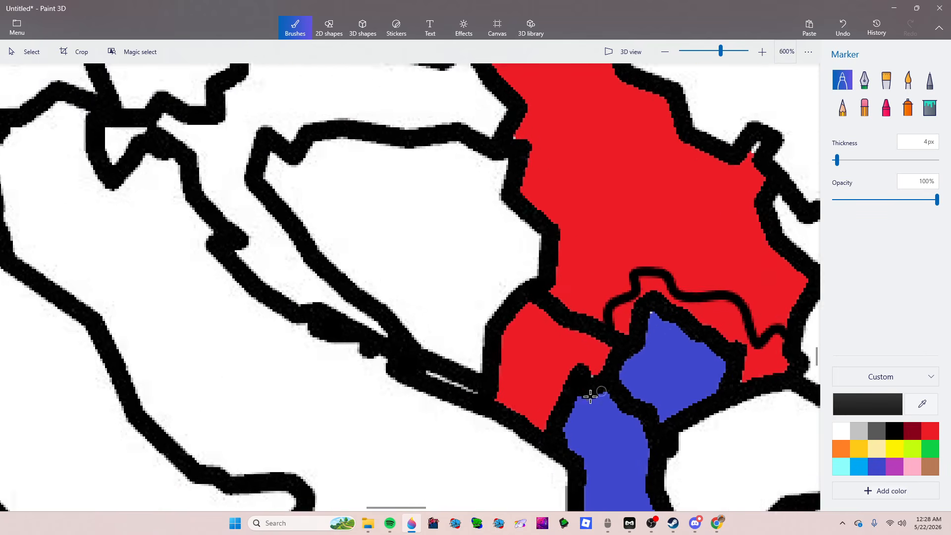
mouse_move(429, 449)
mouse_down()
mouse_move(491, 282)
mouse_move(557, 243)
mouse_move(601, 252)
mouse_move(615, 273)
mouse_up()
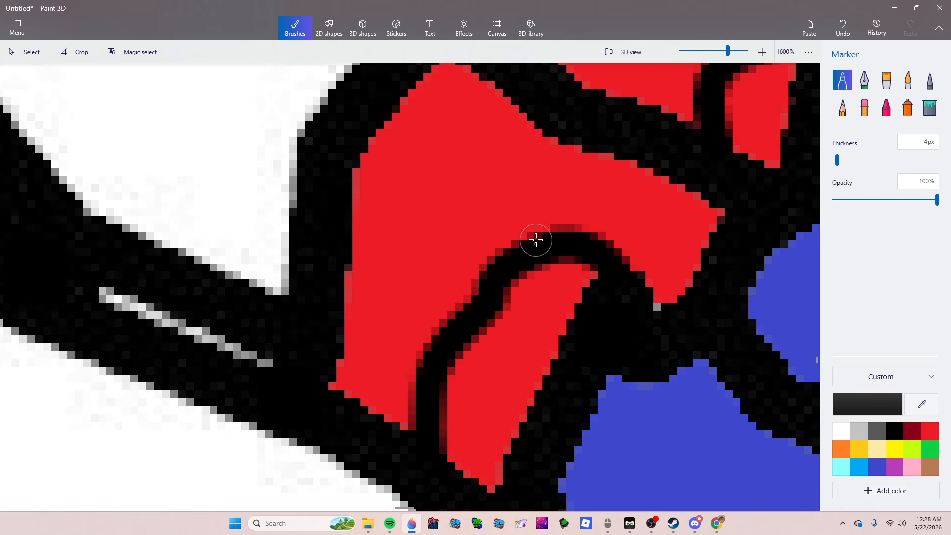
mouse_move(536, 240)
mouse_down()
mouse_move(458, 212)
mouse_move(441, 145)
mouse_up()
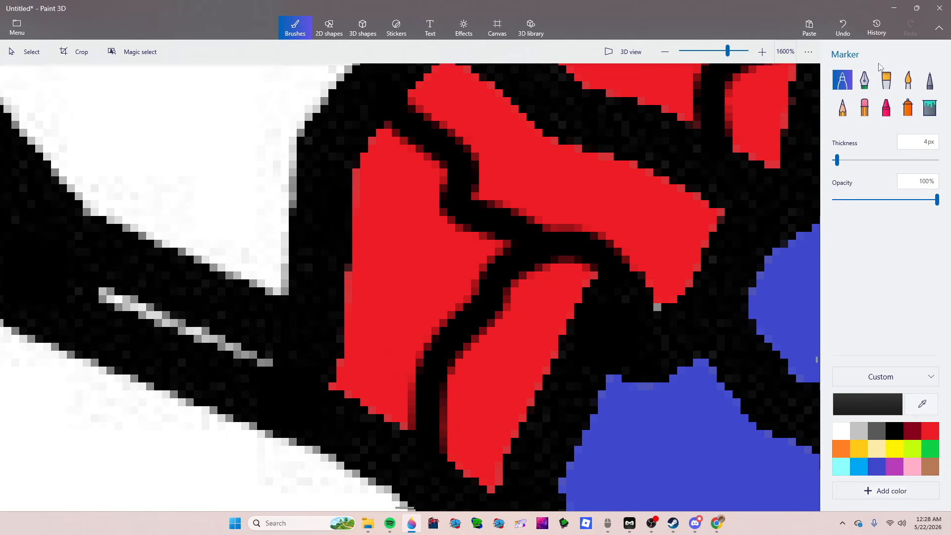
click(842, 26)
scroll(590, 238, down, 4)
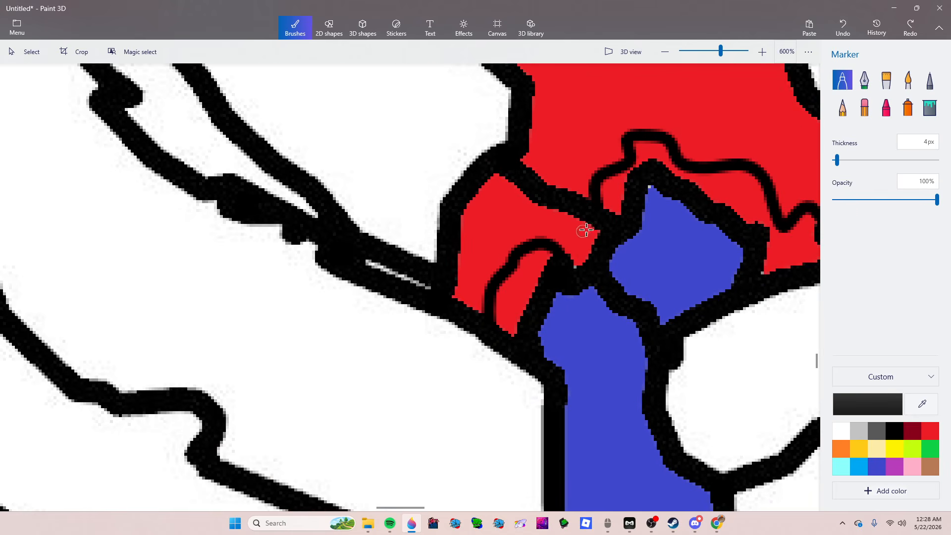
Step: Draw a short black line from the new Montenegro arc up to the Serbian border, cutting off Montenegro's eastern tip
scroll(565, 248, up, 4)
mouse_move(471, 272)
mouse_down()
mouse_move(520, 284)
mouse_move(578, 200)
mouse_up()
mouse_move(394, 271)
mouse_down()
mouse_move(330, 233)
mouse_move(339, 185)
mouse_move(360, 170)
mouse_move(298, 149)
mouse_move(283, 130)
mouse_up()
click(843, 27)
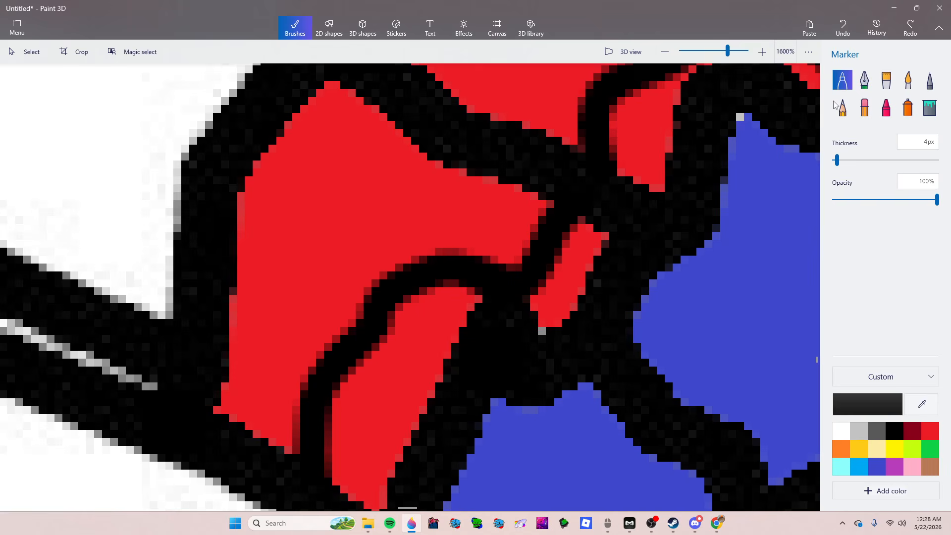
Step: Fill the red strip of southern Serbia between the new border and Kosovo with blue
scroll(681, 259, down, 4)
scroll(700, 170, up, 5)
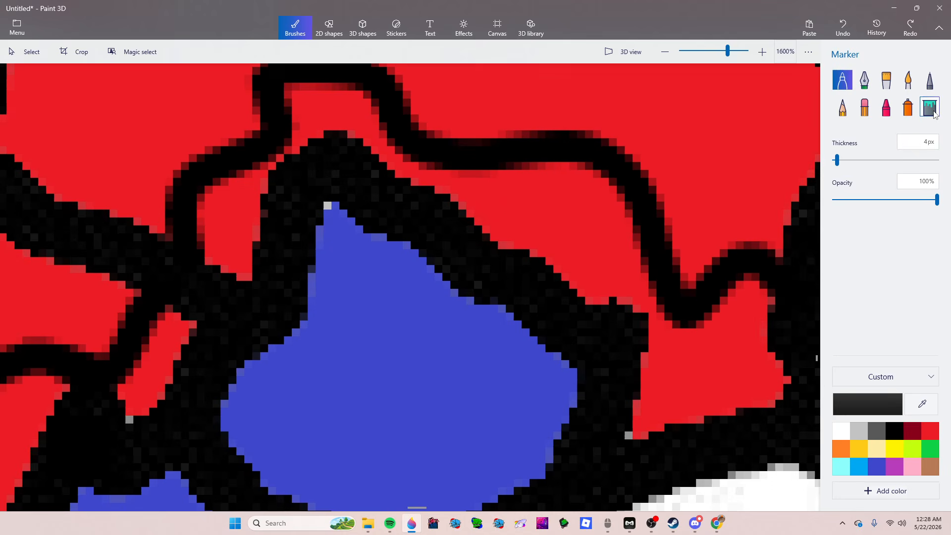
click(934, 113)
click(871, 469)
click(711, 357)
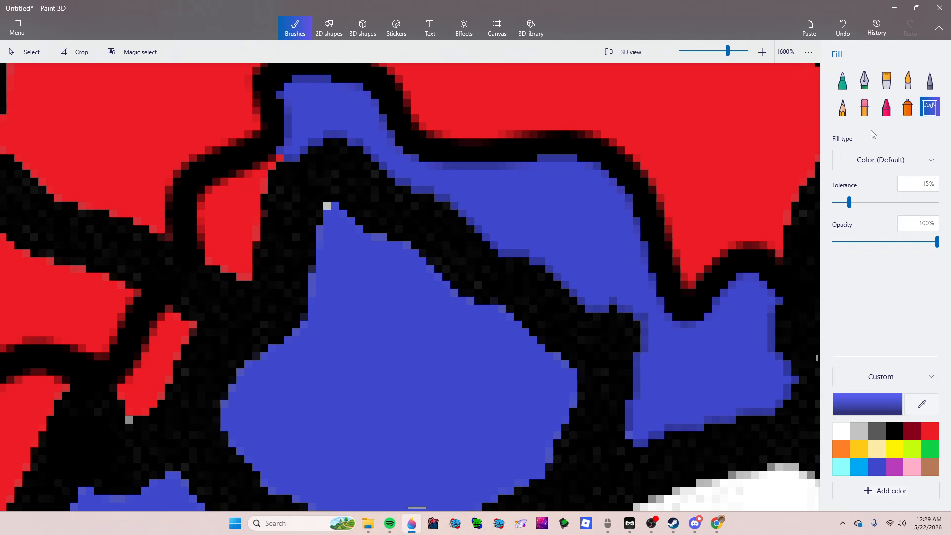
Step: Paint over Kosovo's old black northern border with the blue Marker at 8 px, merging Kosovo with the strip of southern Serbia
click(844, 89)
mouse_move(531, 430)
mouse_down()
mouse_move(582, 403)
mouse_move(630, 320)
mouse_move(598, 318)
mouse_move(550, 346)
mouse_move(556, 312)
mouse_move(521, 245)
mouse_move(592, 185)
mouse_up()
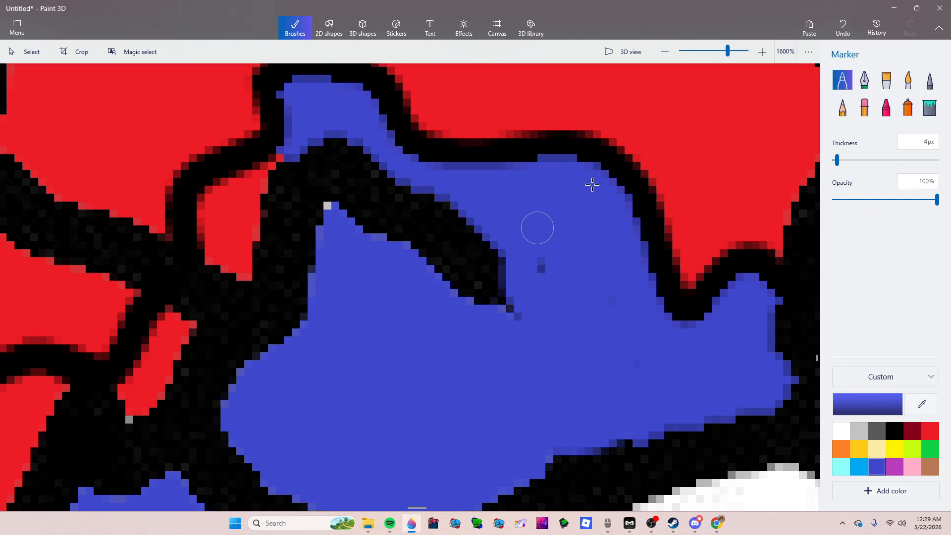
click(843, 27)
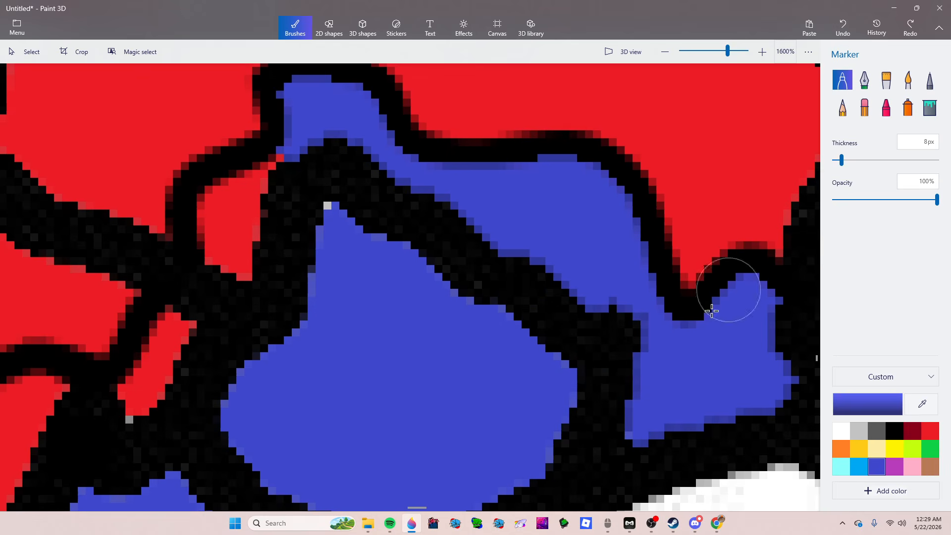
mouse_move(619, 396)
mouse_down()
mouse_move(573, 409)
mouse_move(593, 314)
mouse_move(643, 340)
mouse_move(568, 364)
mouse_move(467, 261)
mouse_move(484, 234)
mouse_move(373, 203)
mouse_move(279, 225)
mouse_move(229, 252)
mouse_move(227, 223)
mouse_move(278, 180)
mouse_move(384, 190)
mouse_move(356, 246)
mouse_move(310, 252)
mouse_move(267, 342)
mouse_move(263, 304)
mouse_up()
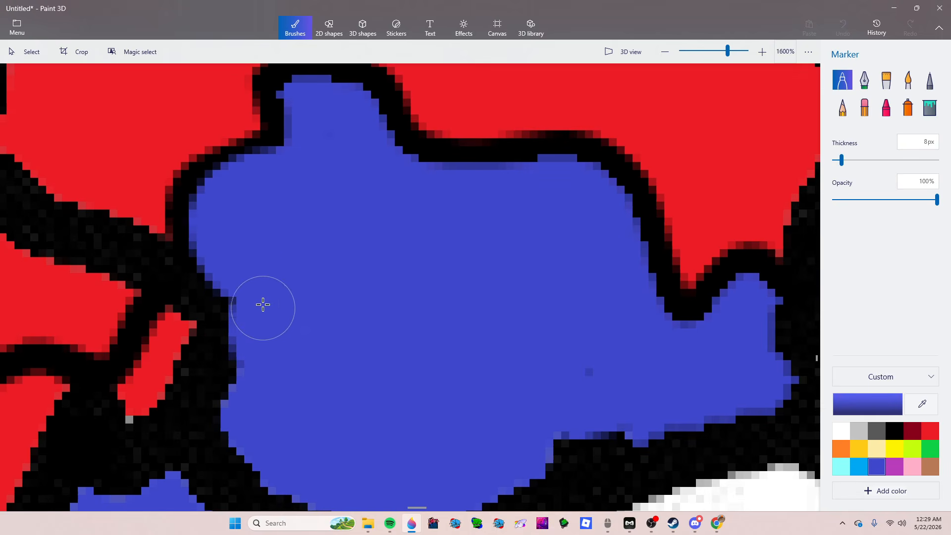
Step: Paint Montenegro's cut-off eastern tip and the old border beside Kosovo blue with the Marker at 4 px
scroll(263, 305, down, 5)
scroll(447, 336, down, 2)
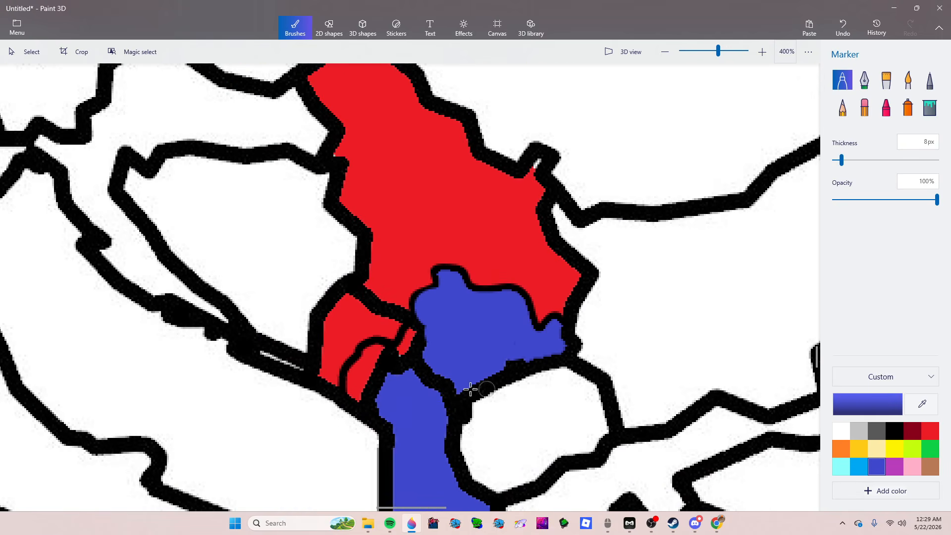
scroll(431, 335, up, 6)
scroll(431, 335, up, 2)
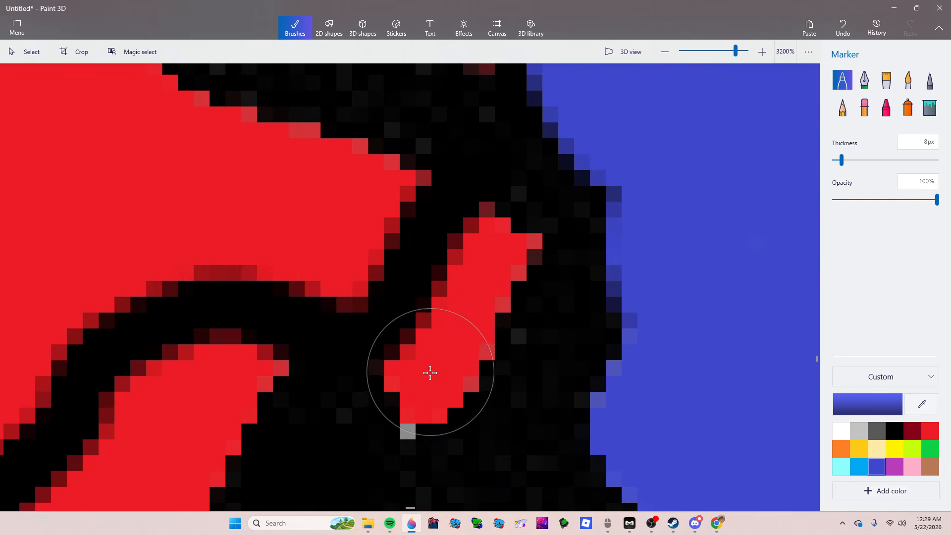
drag(429, 371, 484, 248)
click(842, 27)
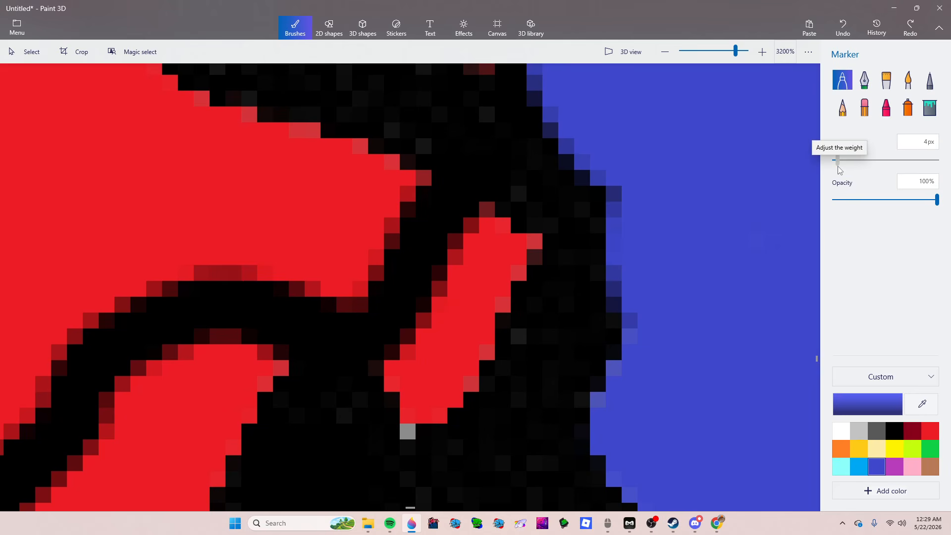
mouse_move(492, 227)
mouse_down()
mouse_move(466, 335)
mouse_move(431, 403)
mouse_move(404, 397)
mouse_move(451, 303)
mouse_move(493, 253)
mouse_move(468, 403)
mouse_move(435, 416)
mouse_move(477, 269)
mouse_move(445, 293)
mouse_move(429, 430)
mouse_move(478, 376)
mouse_move(580, 408)
mouse_move(635, 409)
mouse_move(665, 330)
mouse_move(529, 401)
mouse_move(492, 381)
mouse_move(639, 345)
mouse_move(647, 260)
mouse_move(596, 189)
mouse_move(530, 239)
mouse_move(571, 234)
mouse_move(632, 161)
mouse_move(538, 305)
mouse_move(549, 198)
mouse_move(552, 442)
mouse_up()
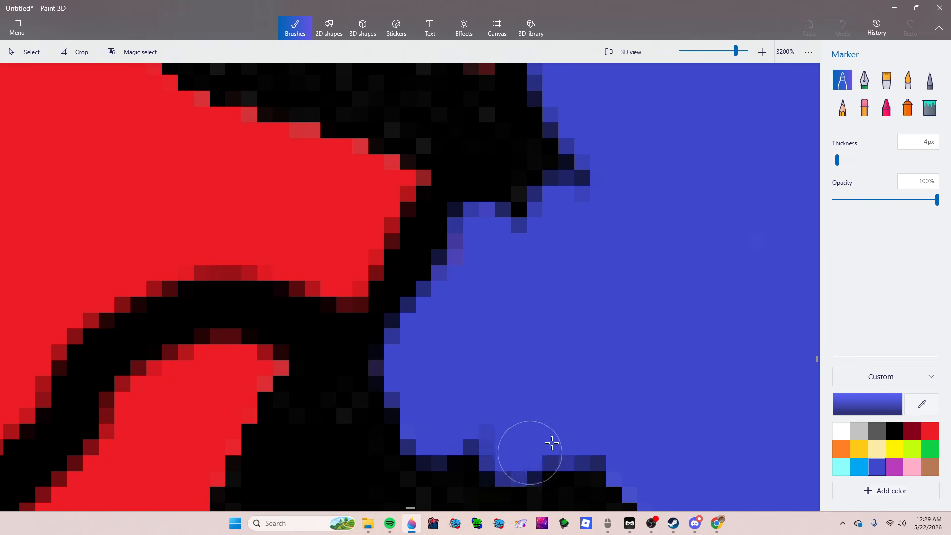
Step: Fill the separated southern piece of Montenegro with blue
scroll(627, 370, down, 2)
scroll(501, 425, up, 1)
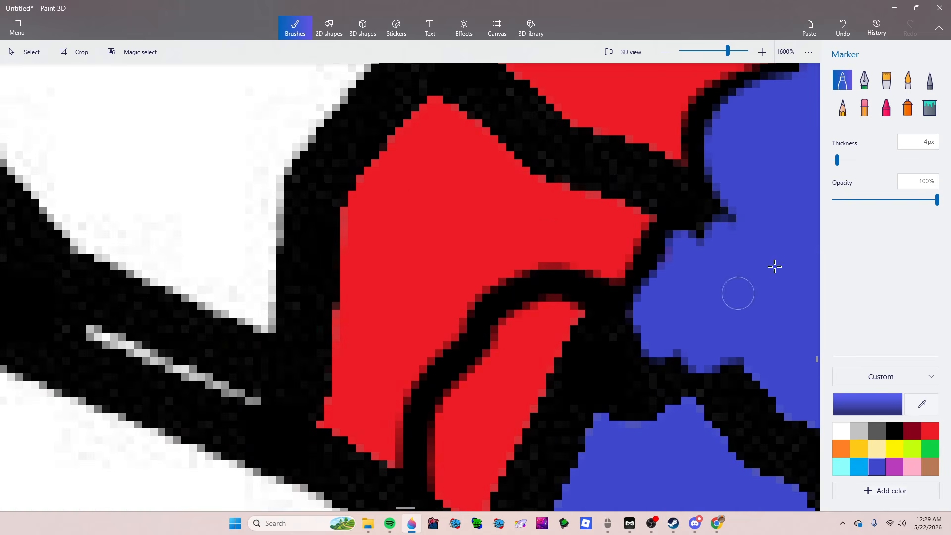
click(925, 109)
click(481, 400)
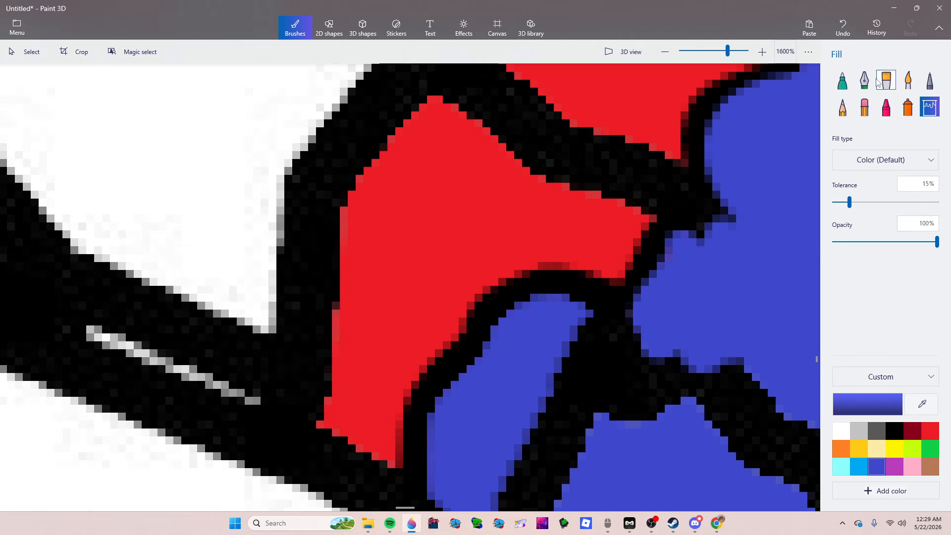
Step: Paint over the old border between Albania and the blue Montenegrin piece with the blue Marker at 7 px
click(842, 80)
scroll(520, 297, down, 2)
scroll(535, 278, up, 2)
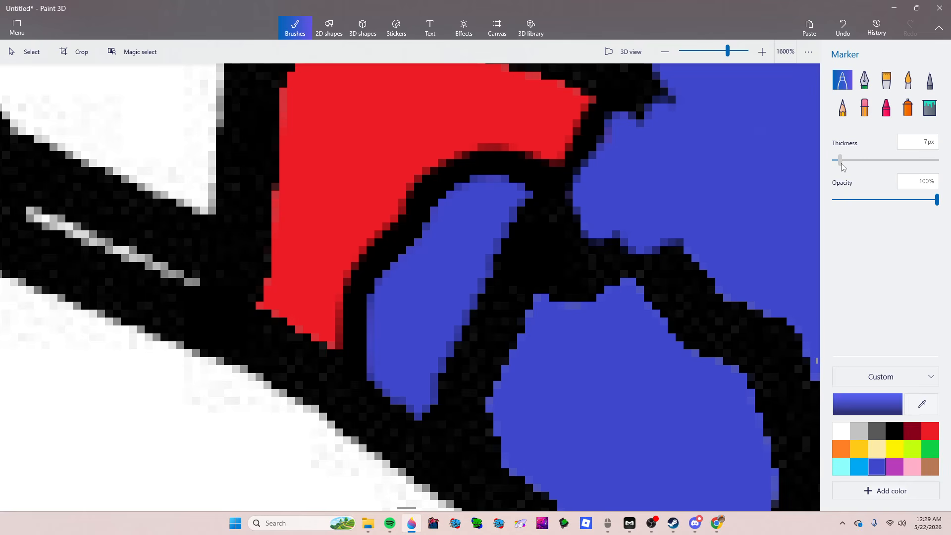
mouse_move(571, 319)
mouse_down()
mouse_move(521, 281)
mouse_move(513, 239)
mouse_move(533, 243)
mouse_move(596, 305)
mouse_move(535, 321)
mouse_move(459, 265)
mouse_move(502, 325)
mouse_move(462, 285)
mouse_move(418, 353)
mouse_move(523, 399)
mouse_move(439, 408)
mouse_move(513, 410)
mouse_move(528, 371)
mouse_up()
scroll(528, 372, down, 6)
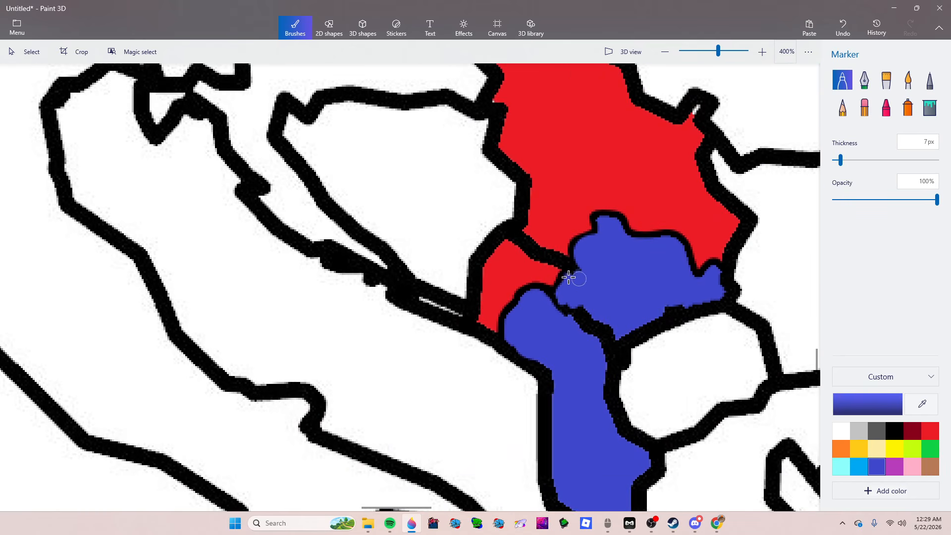
Step: Fill Great Britain and Northern Ireland with blue, undoing any fill that recolours the coastline
scroll(501, 311, down, 2)
scroll(569, 303, up, 2)
scroll(569, 304, down, 3)
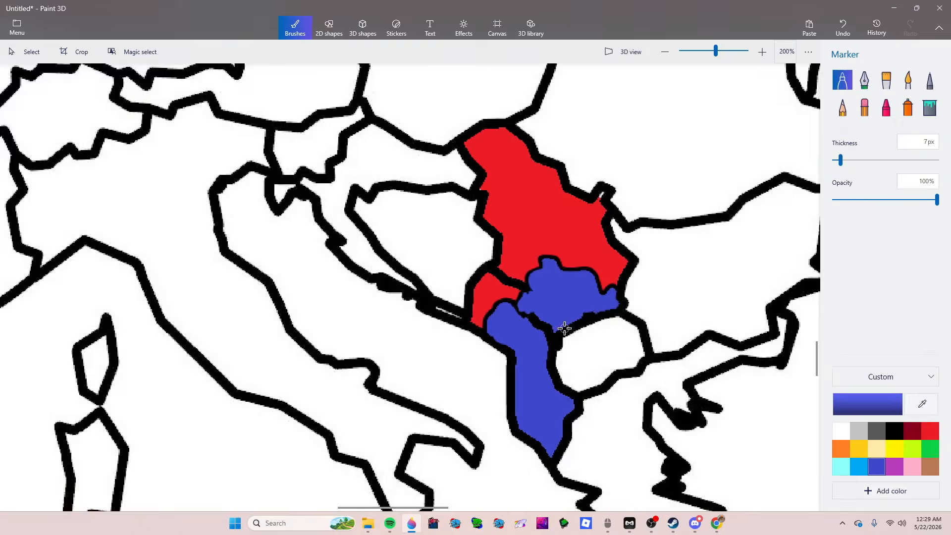
scroll(644, 348, down, 1)
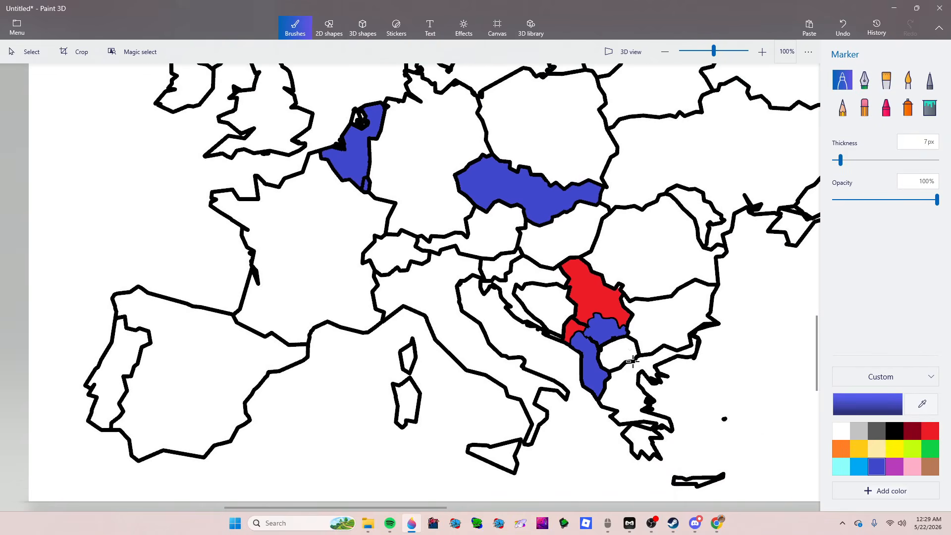
scroll(609, 371, down, 1)
scroll(505, 391, up, 1)
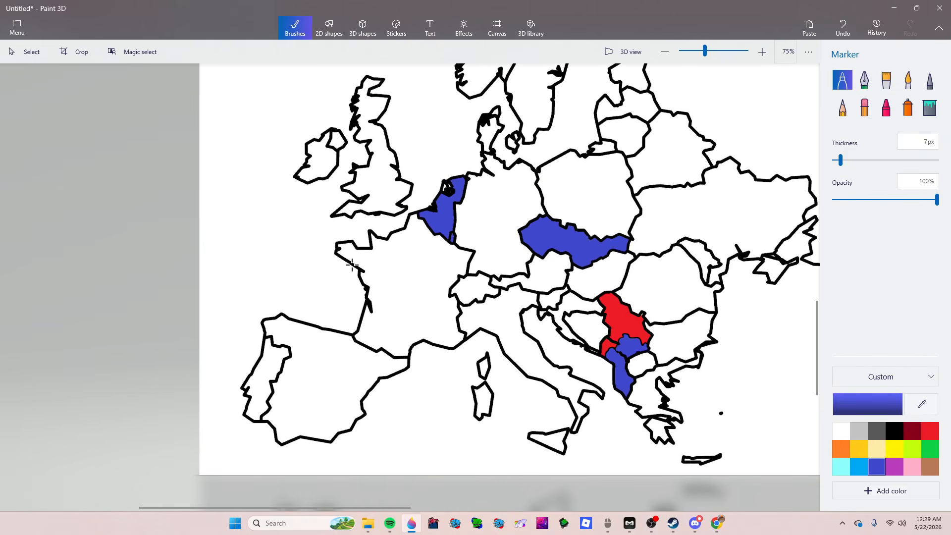
scroll(311, 109, up, 5)
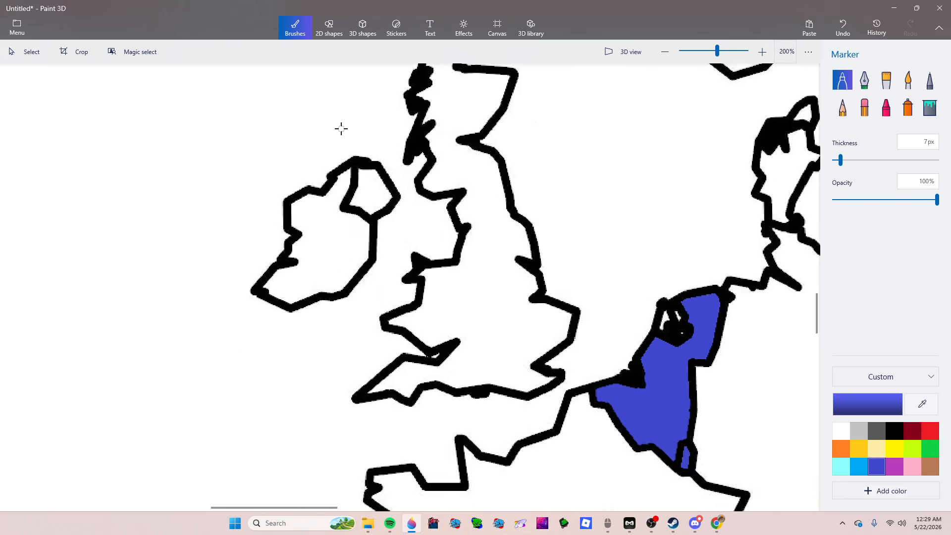
click(929, 109)
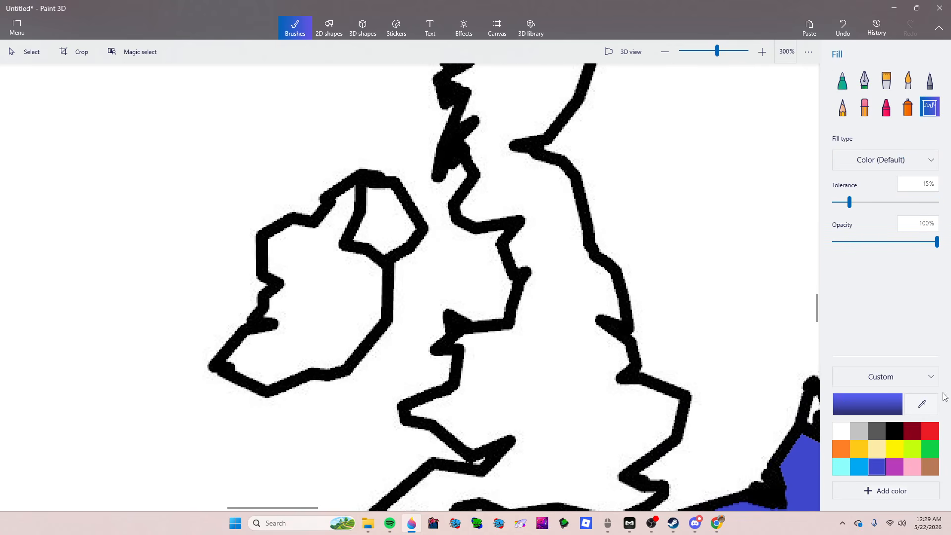
click(517, 274)
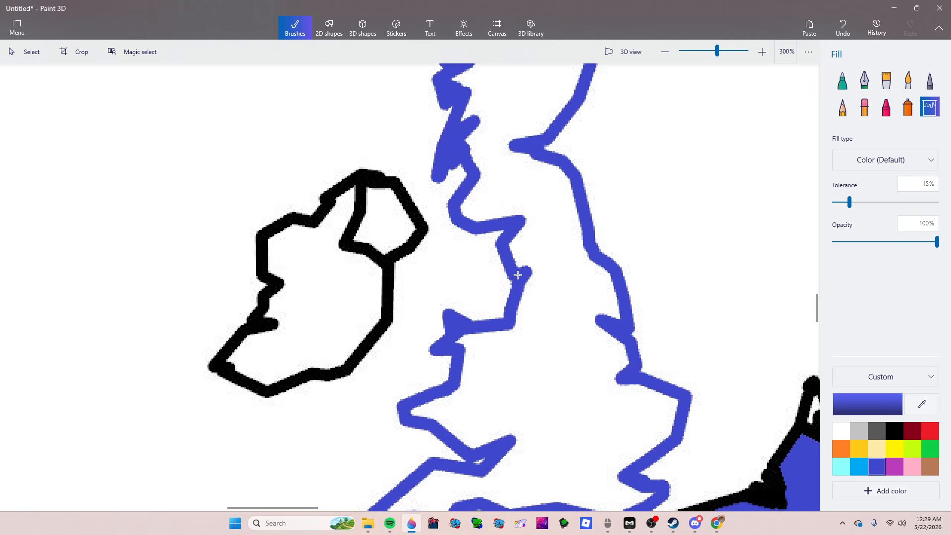
click(843, 27)
click(587, 245)
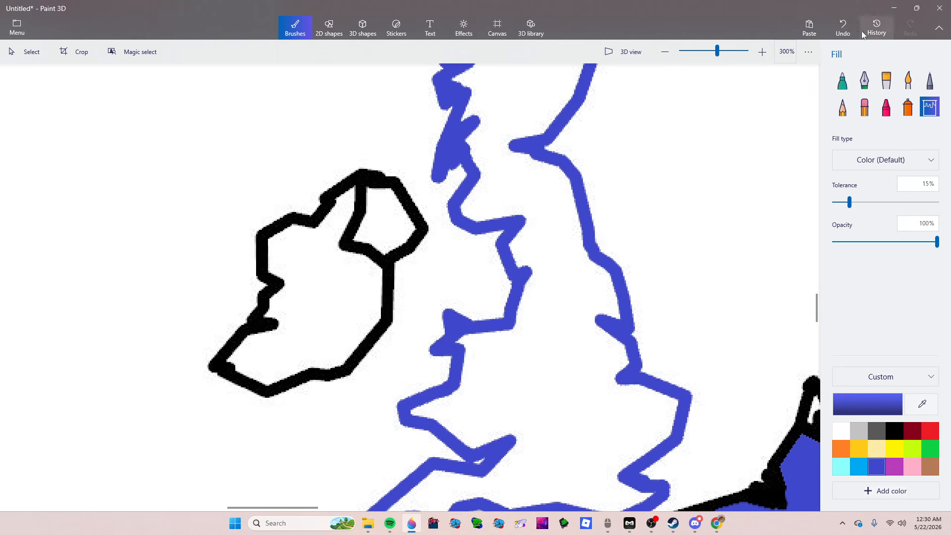
click(843, 27)
click(559, 208)
click(357, 243)
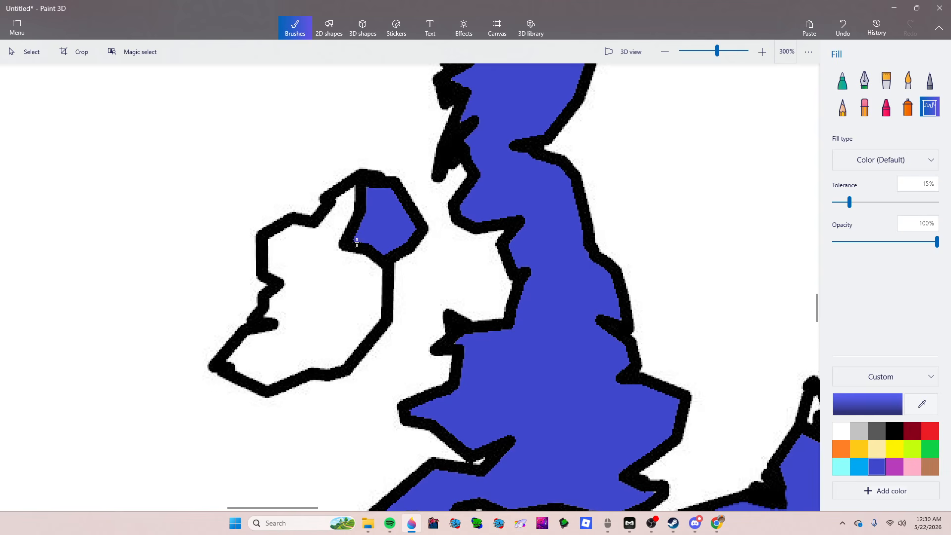
Step: Fill Ireland with red and paint Northern Ireland and its land border red with the Marker at 7 px
scroll(252, 249, up, 1)
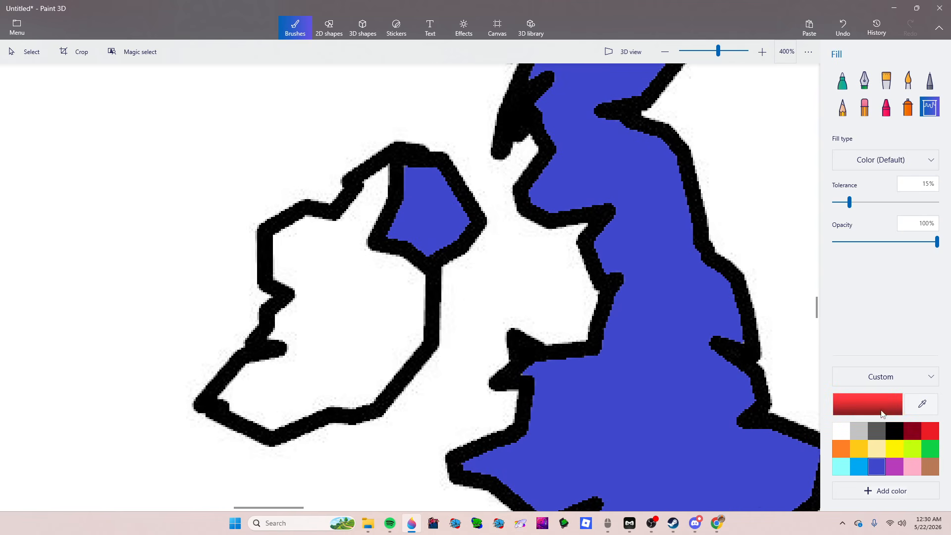
click(357, 279)
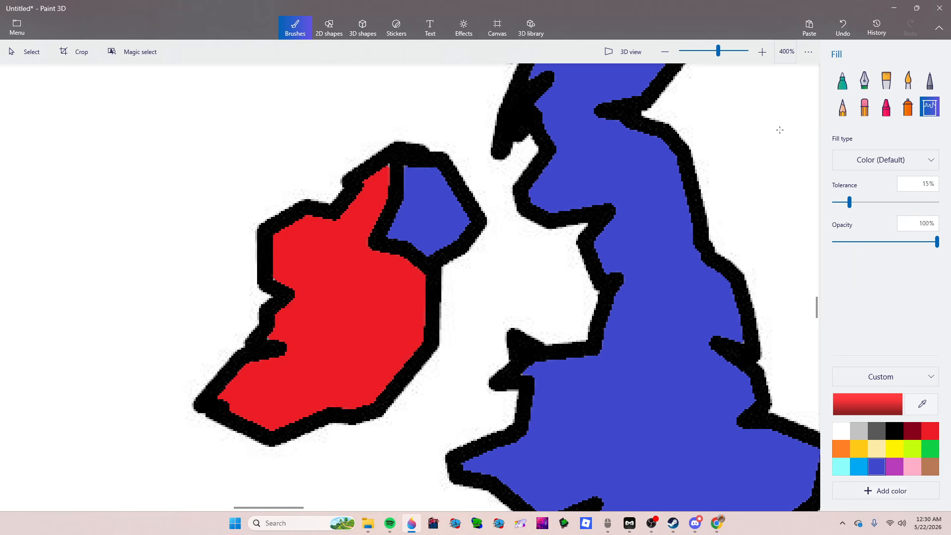
click(842, 81)
scroll(445, 214, up, 5)
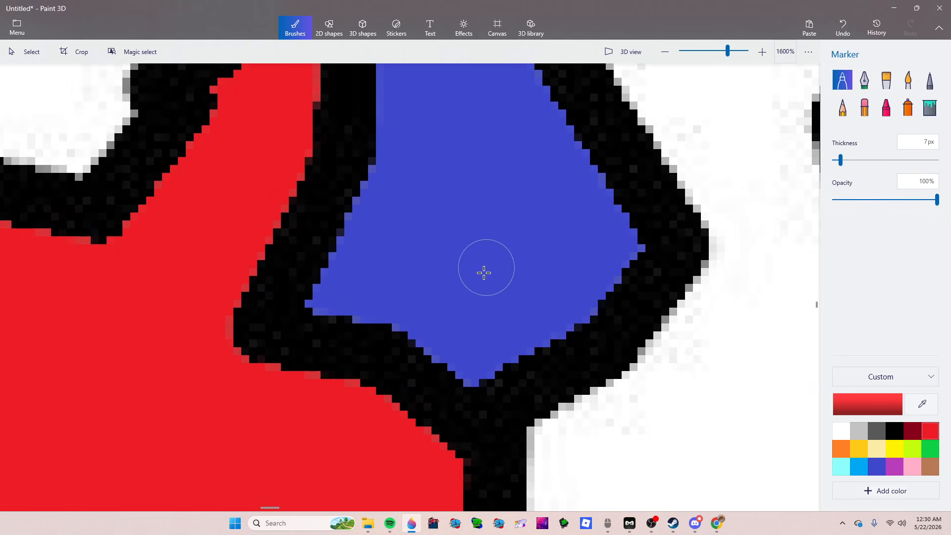
mouse_move(481, 373)
mouse_down()
mouse_move(407, 309)
mouse_move(344, 287)
mouse_move(317, 311)
mouse_move(399, 324)
mouse_move(466, 353)
mouse_move(530, 339)
mouse_move(614, 263)
mouse_move(444, 318)
mouse_move(488, 287)
mouse_move(409, 220)
mouse_move(324, 263)
mouse_move(367, 245)
mouse_move(413, 100)
mouse_move(404, 98)
mouse_move(419, 195)
mouse_move(464, 278)
mouse_move(557, 296)
mouse_move(624, 261)
mouse_move(625, 226)
mouse_move(539, 110)
mouse_move(594, 243)
mouse_move(519, 269)
mouse_up()
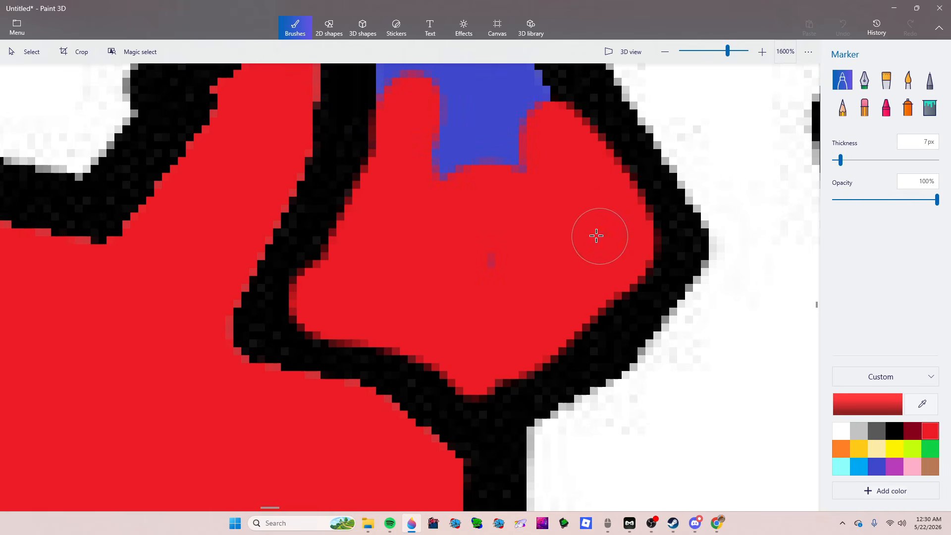
mouse_move(596, 236)
mouse_down()
mouse_move(553, 263)
mouse_move(534, 213)
mouse_move(488, 189)
mouse_move(430, 180)
mouse_move(500, 305)
mouse_up()
scroll(569, 321, down, 1)
scroll(547, 186, up, 1)
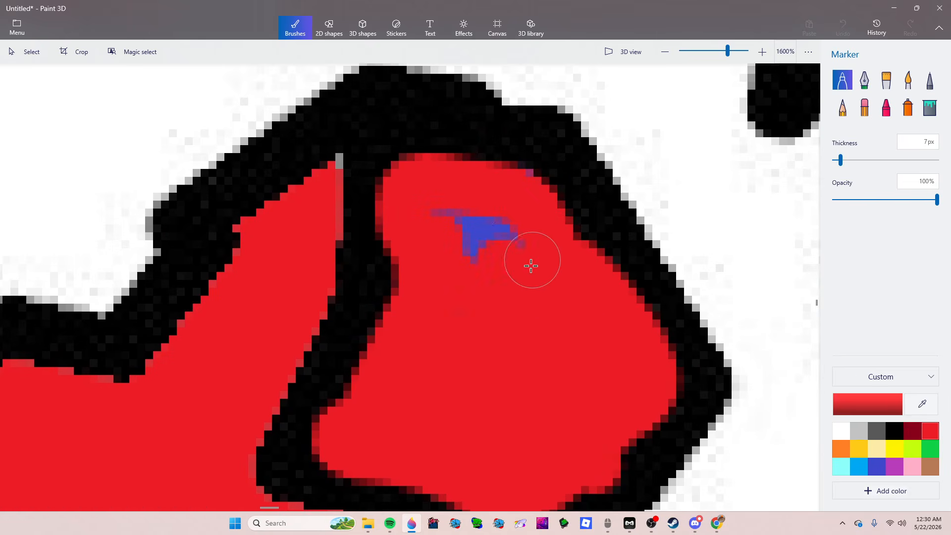
mouse_move(531, 266)
mouse_down()
mouse_move(431, 219)
mouse_move(475, 206)
mouse_move(477, 189)
mouse_move(300, 252)
mouse_move(357, 361)
mouse_move(245, 471)
mouse_move(436, 502)
mouse_up()
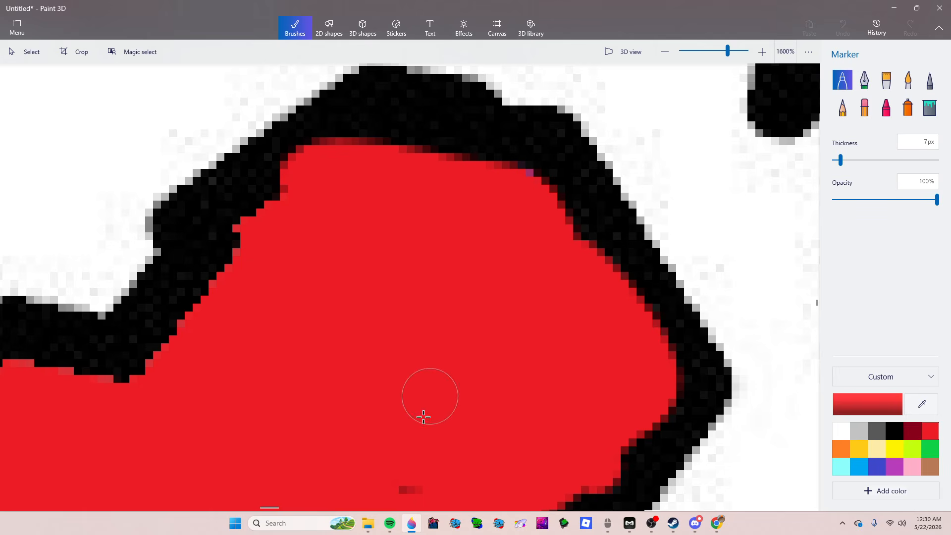
scroll(424, 417, down, 3)
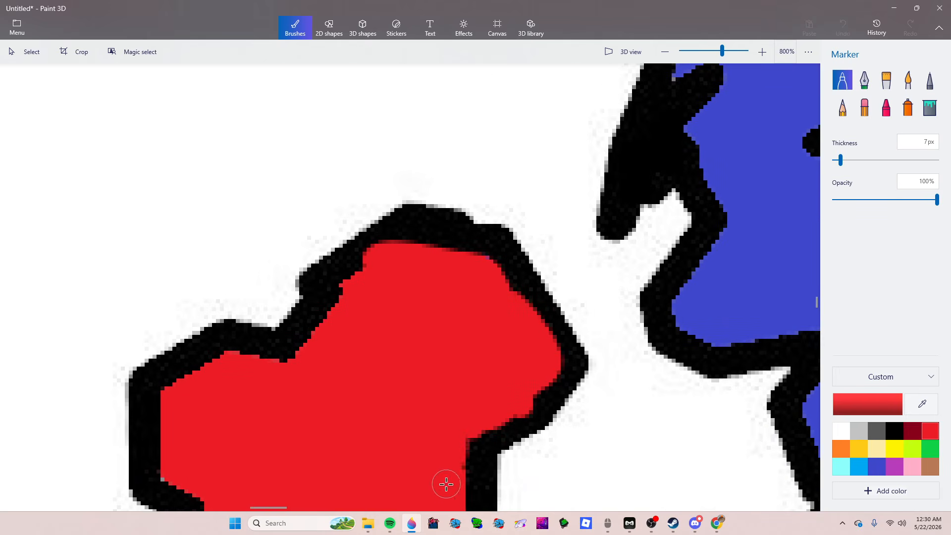
Step: Paint a red patch over the southwestern corner of Scotland on Great Britain's west coast with the 7 px Marker
scroll(419, 438, down, 2)
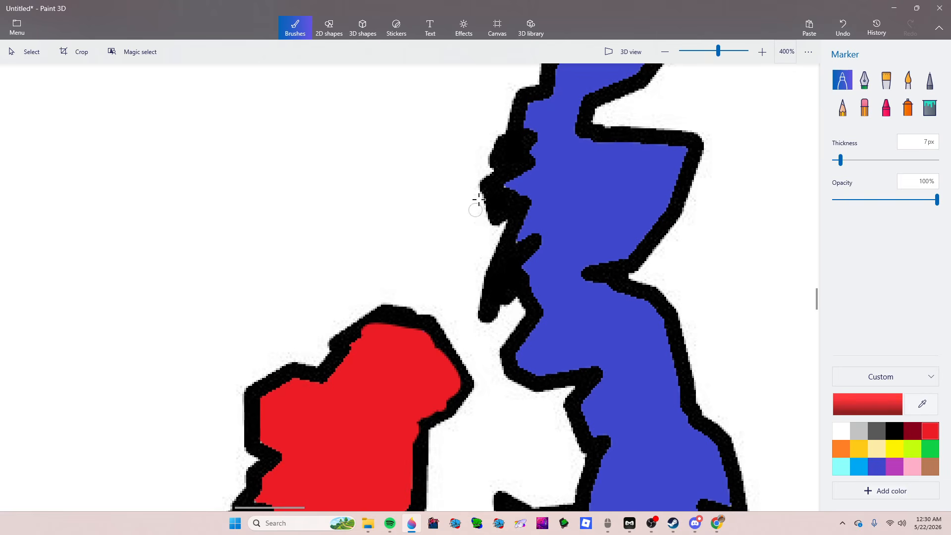
scroll(477, 200, down, 2)
scroll(494, 206, up, 5)
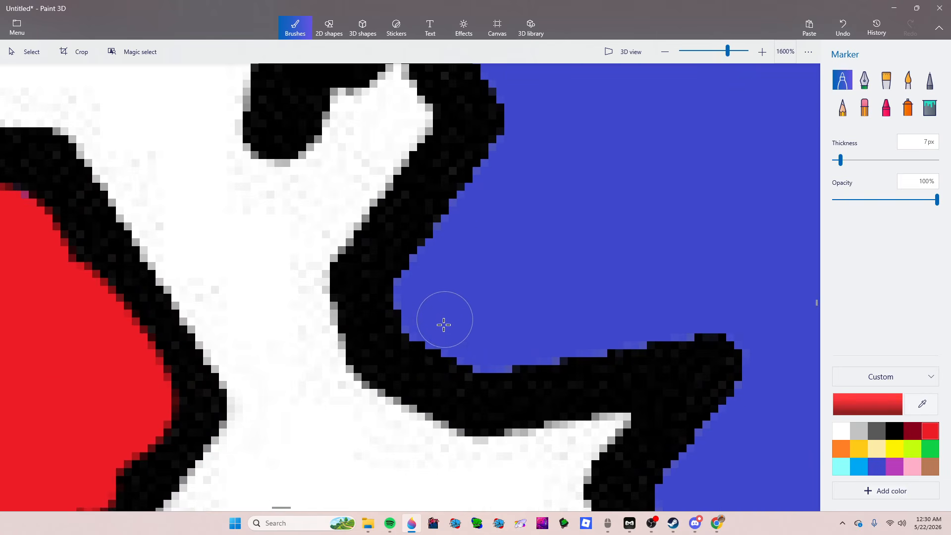
mouse_move(418, 262)
mouse_down()
mouse_move(418, 310)
mouse_move(498, 342)
mouse_move(596, 330)
mouse_move(549, 347)
mouse_move(460, 316)
mouse_move(495, 205)
mouse_move(400, 270)
mouse_move(512, 156)
mouse_move(497, 167)
mouse_move(535, 77)
mouse_move(509, 59)
mouse_move(557, 234)
mouse_move(521, 221)
mouse_move(478, 274)
mouse_move(535, 273)
mouse_move(502, 310)
mouse_move(595, 299)
mouse_move(724, 319)
mouse_move(590, 341)
mouse_move(469, 301)
mouse_move(595, 280)
mouse_move(771, 312)
mouse_move(770, 366)
mouse_move(731, 438)
mouse_move(666, 507)
mouse_move(716, 454)
mouse_move(747, 371)
mouse_move(733, 315)
mouse_move(612, 264)
mouse_move(577, 202)
mouse_move(700, 263)
mouse_move(686, 257)
mouse_move(787, 322)
mouse_up()
scroll(622, 213, down, 6)
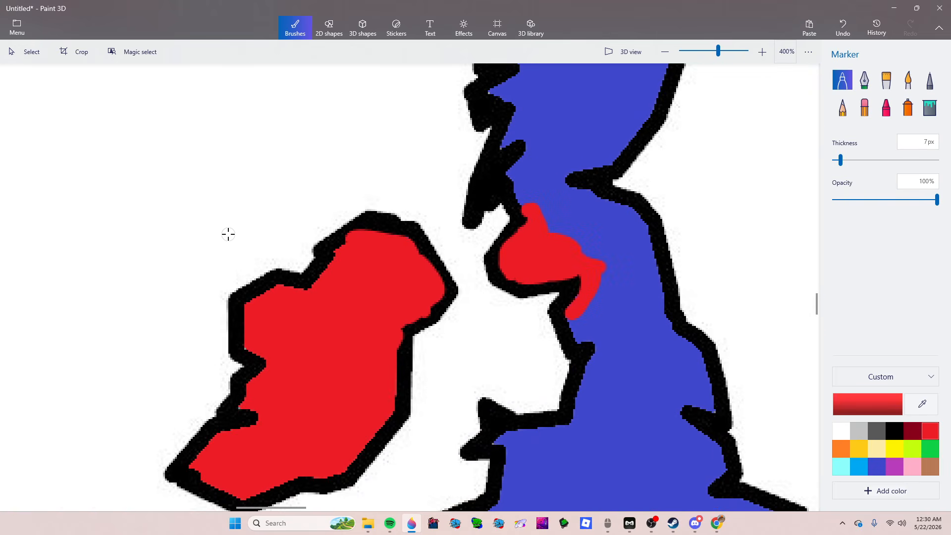
Step: Fill Poland, Germany, France and mainland Italy with blue
scroll(246, 206, down, 6)
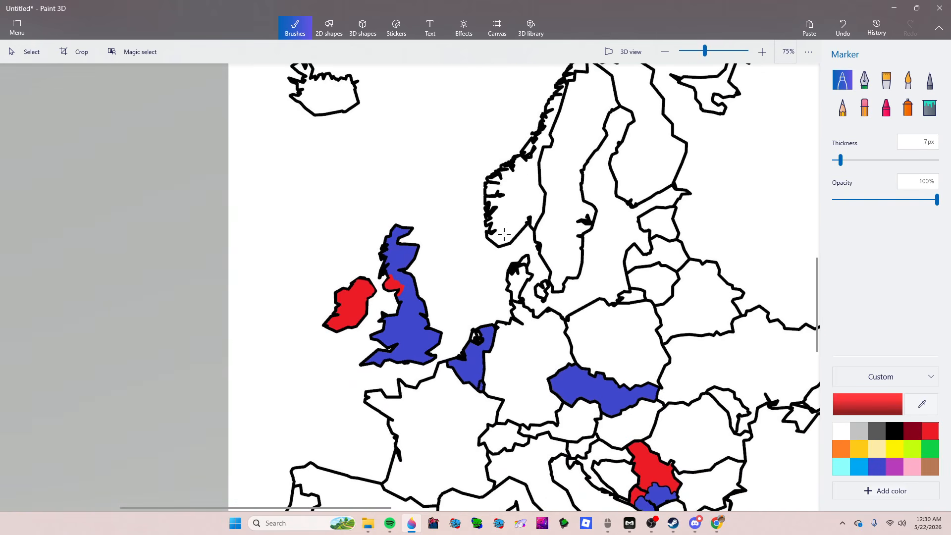
scroll(364, 237, down, 1)
scroll(470, 305, up, 1)
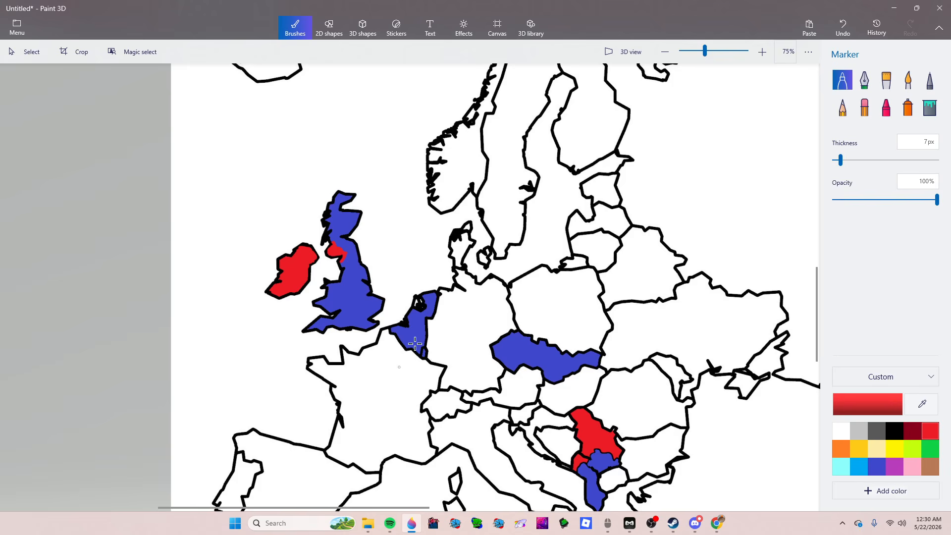
click(934, 104)
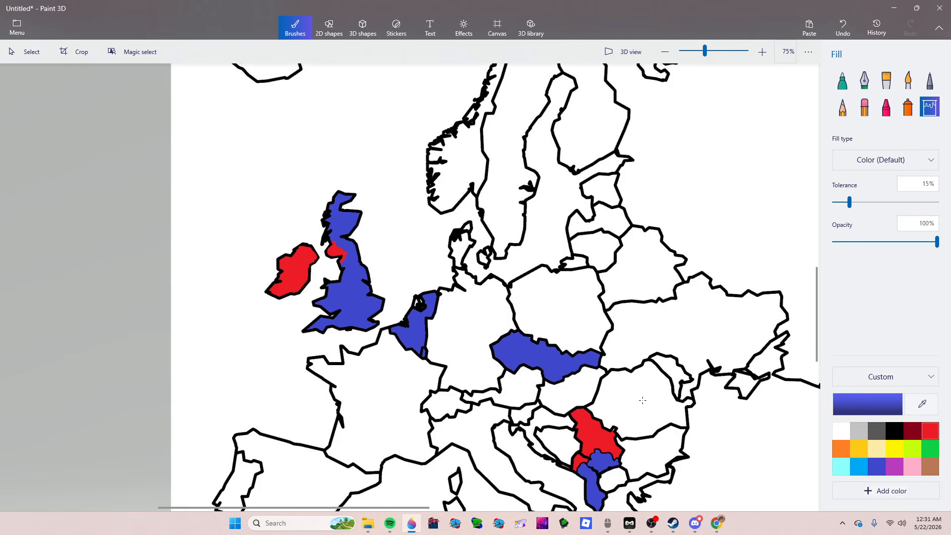
click(560, 310)
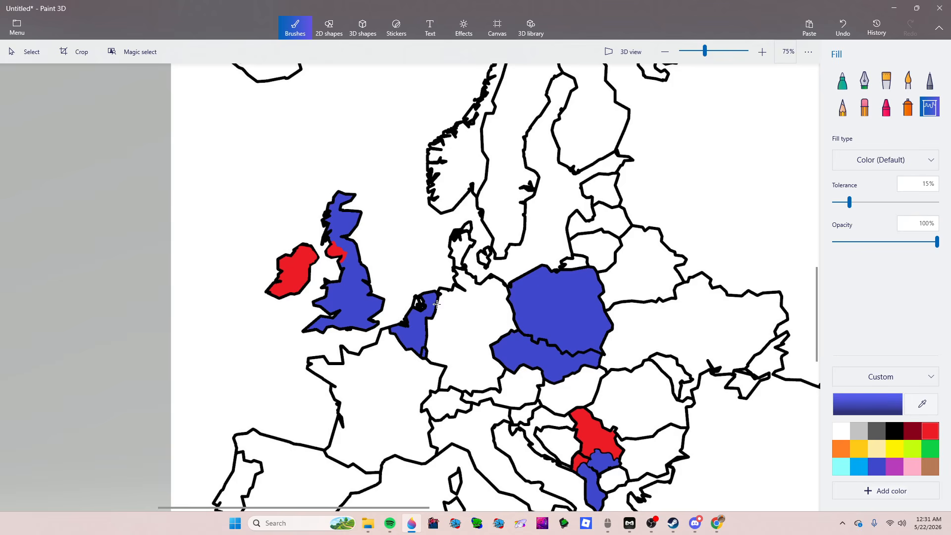
click(443, 309)
click(386, 396)
click(458, 443)
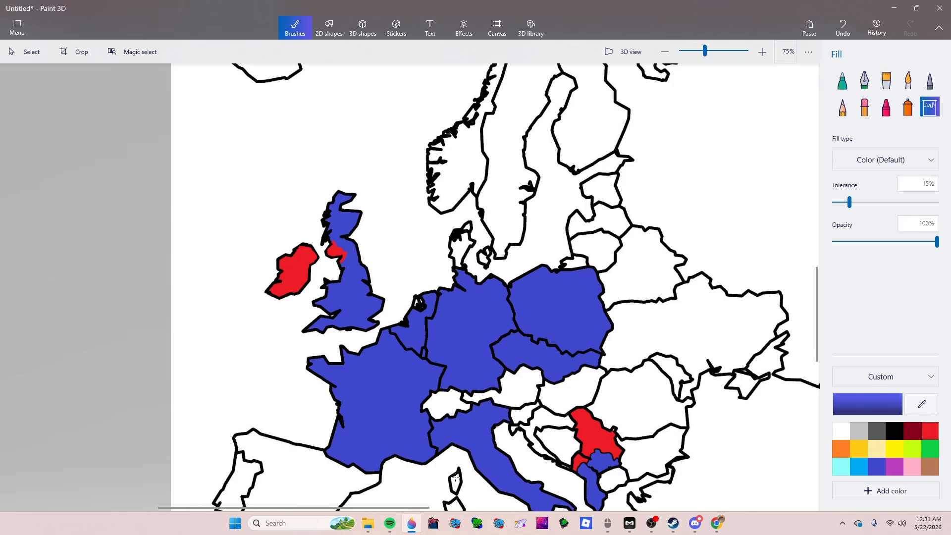
Step: Fill the islands of Corsica, Sardinia and Sicily with blue
click(456, 508)
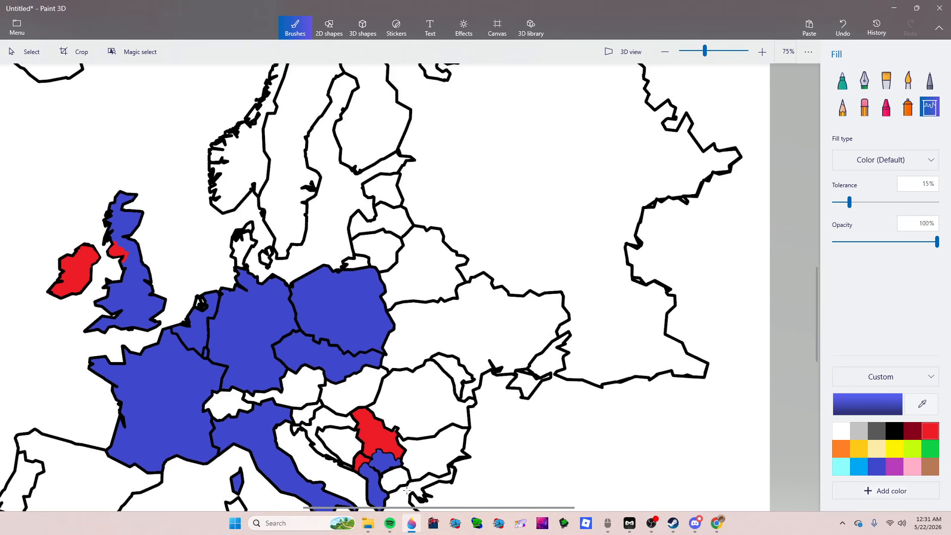
click(238, 508)
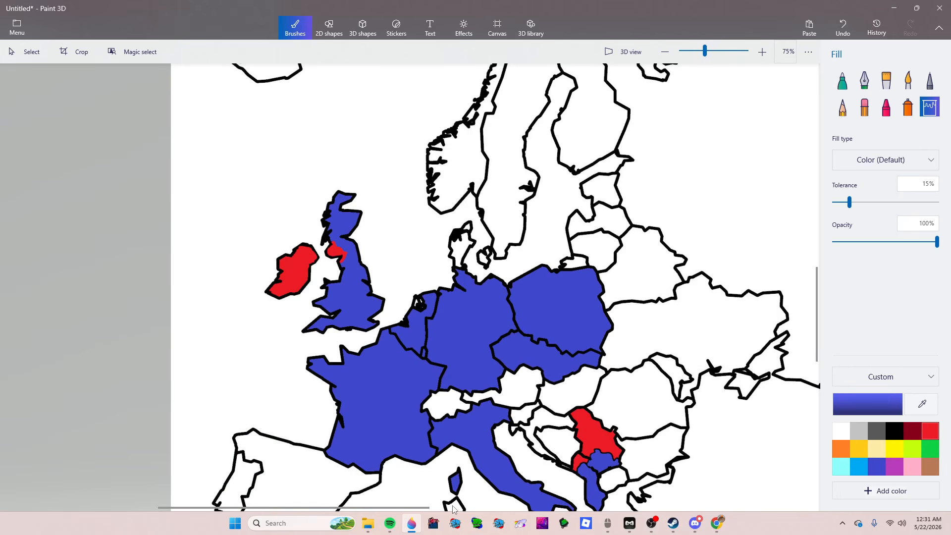
scroll(486, 408, down, 5)
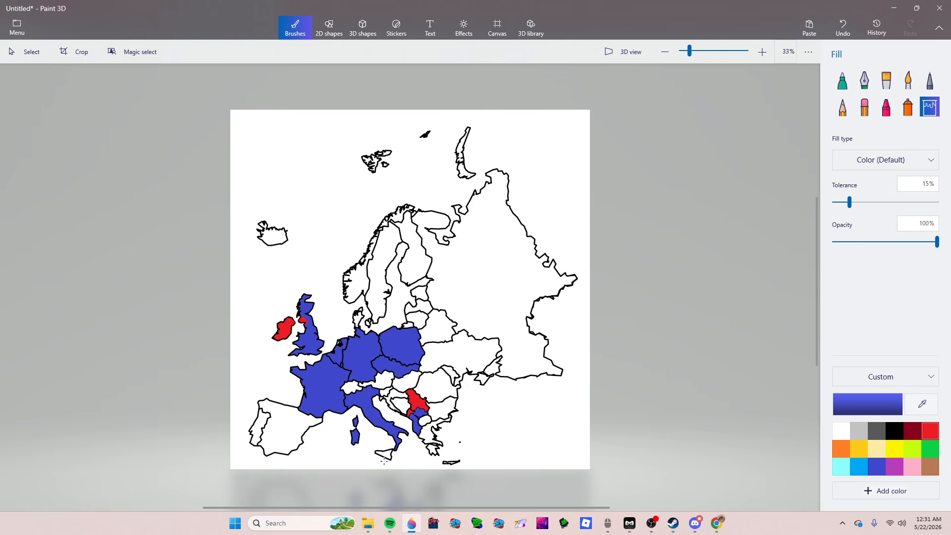
scroll(400, 440, up, 3)
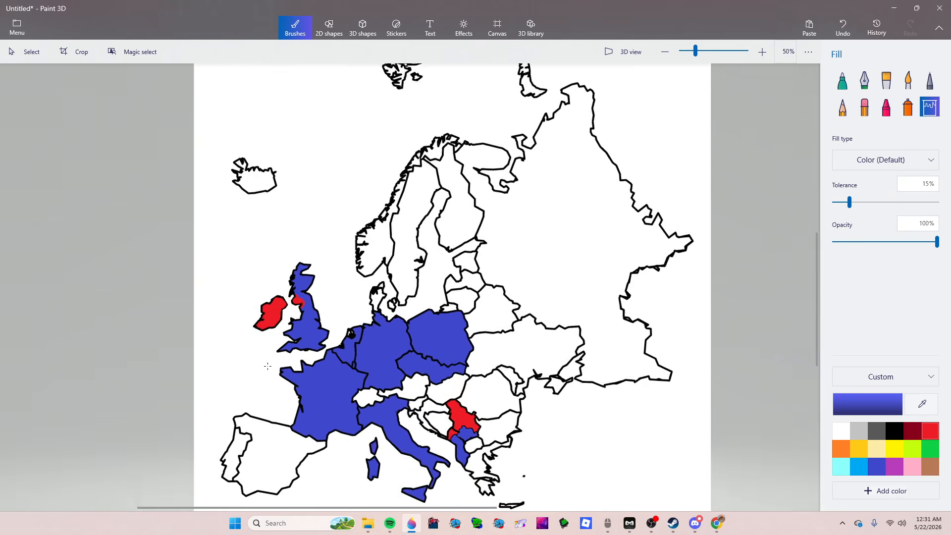
Step: Undo the blue stroke over the red patch, and extend the patch north and south along Great Britain's west coast with the red 7 px Marker
scroll(269, 318, up, 8)
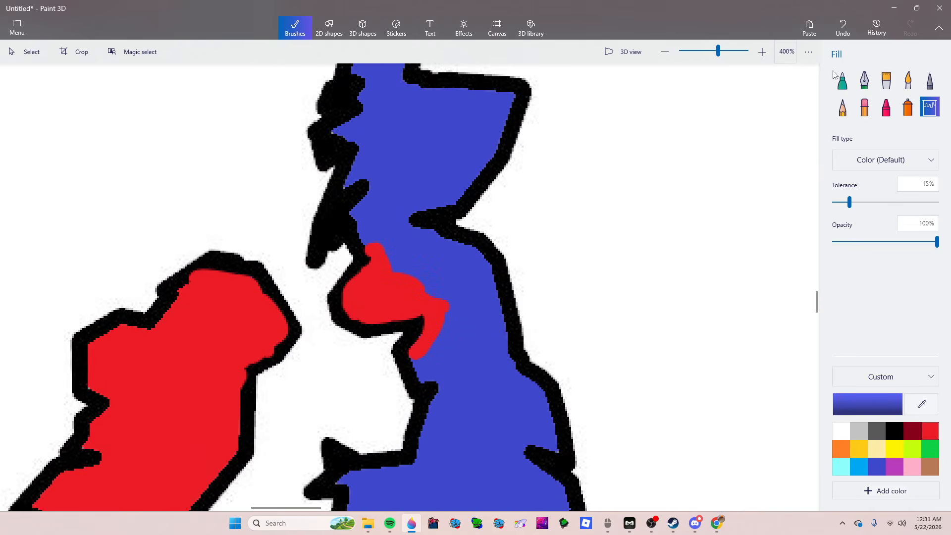
click(836, 82)
scroll(425, 352, up, 2)
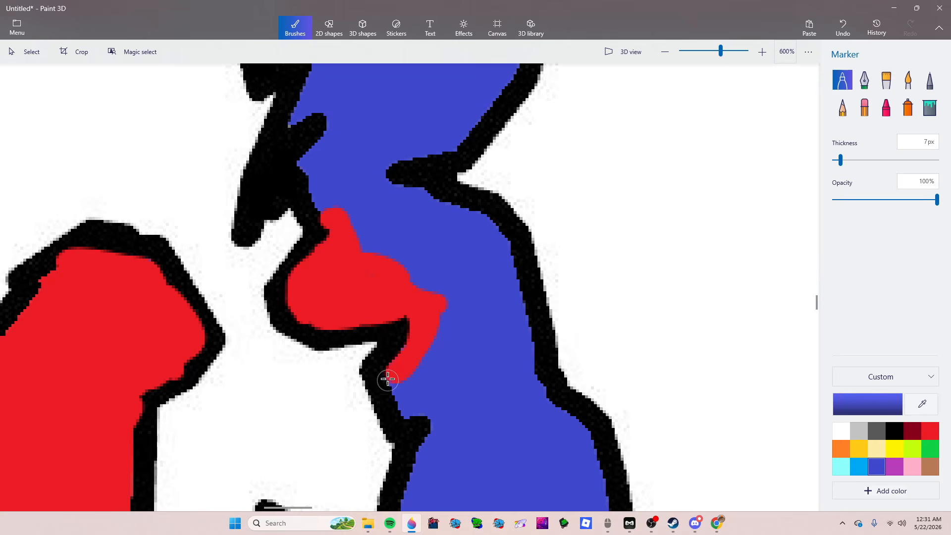
scroll(388, 379, up, 1)
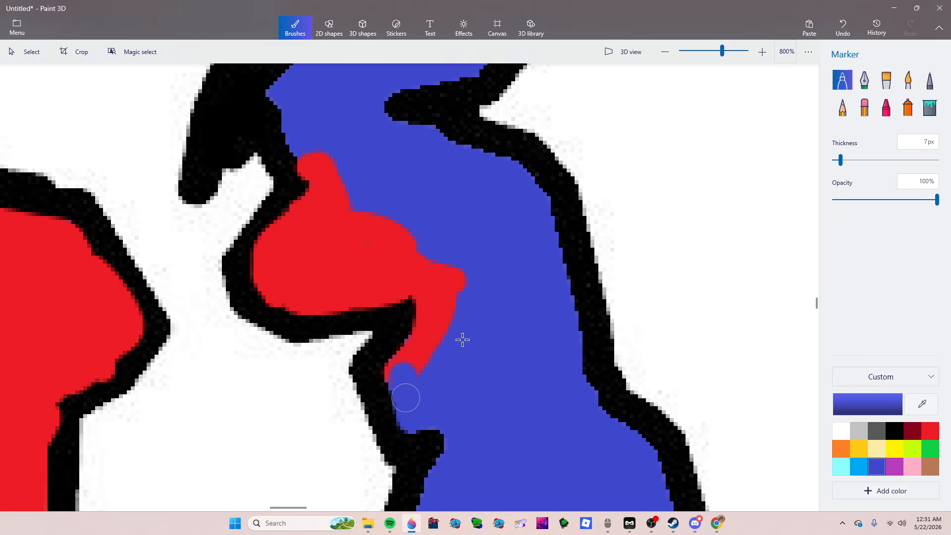
click(842, 28)
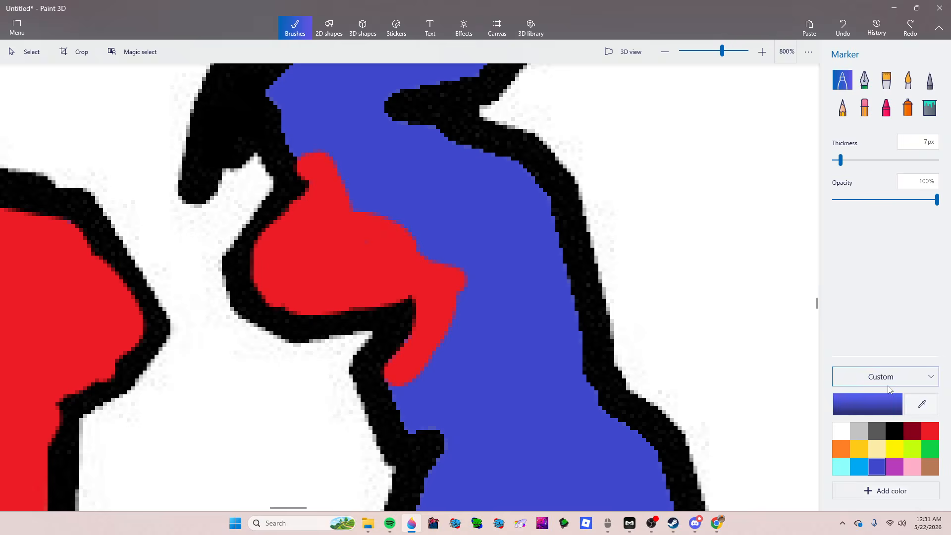
mouse_move(400, 380)
mouse_down()
mouse_move(423, 423)
mouse_move(409, 381)
mouse_up()
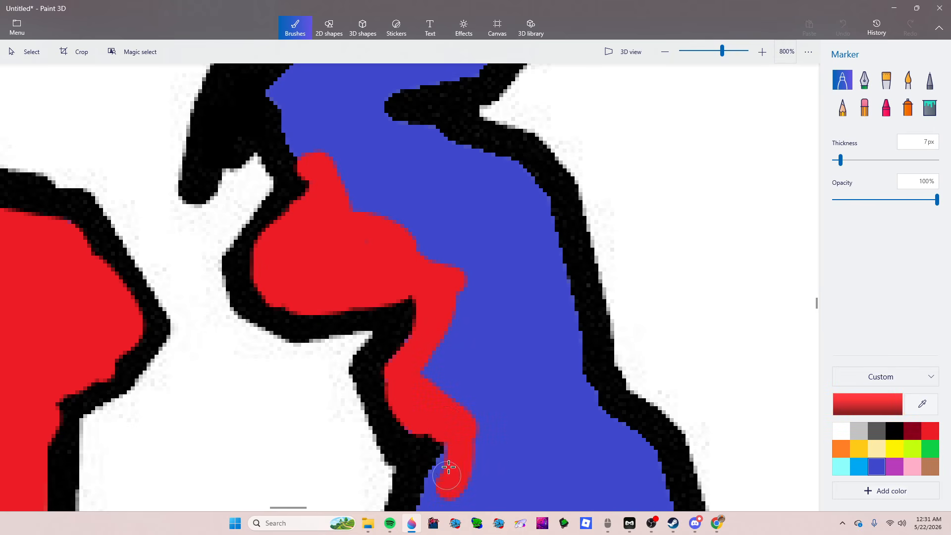
drag(449, 467, 422, 505)
drag(439, 458, 424, 296)
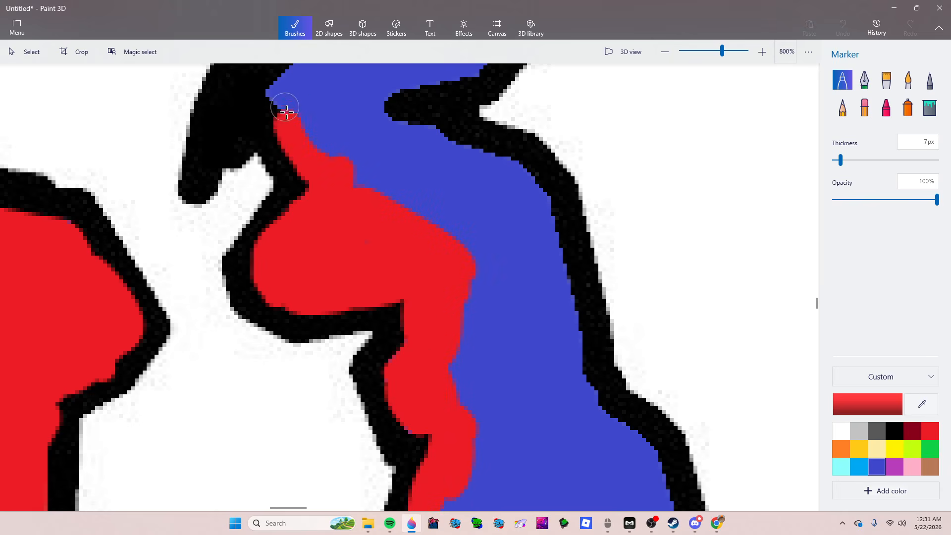
scroll(450, 410, down, 3)
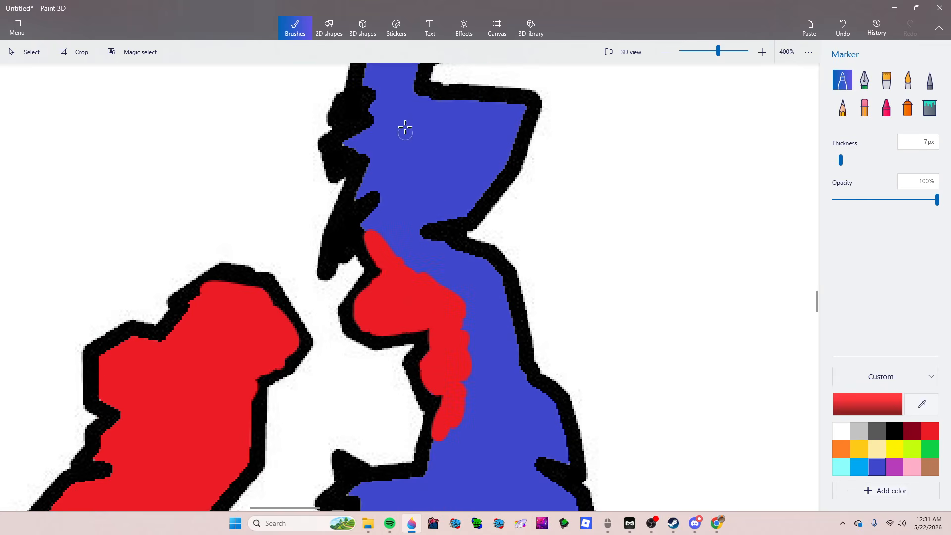
Step: Paint a blue strip inside Ireland's southeastern coastline with the Marker at 7 px
scroll(326, 218, up, 2)
scroll(148, 346, up, 2)
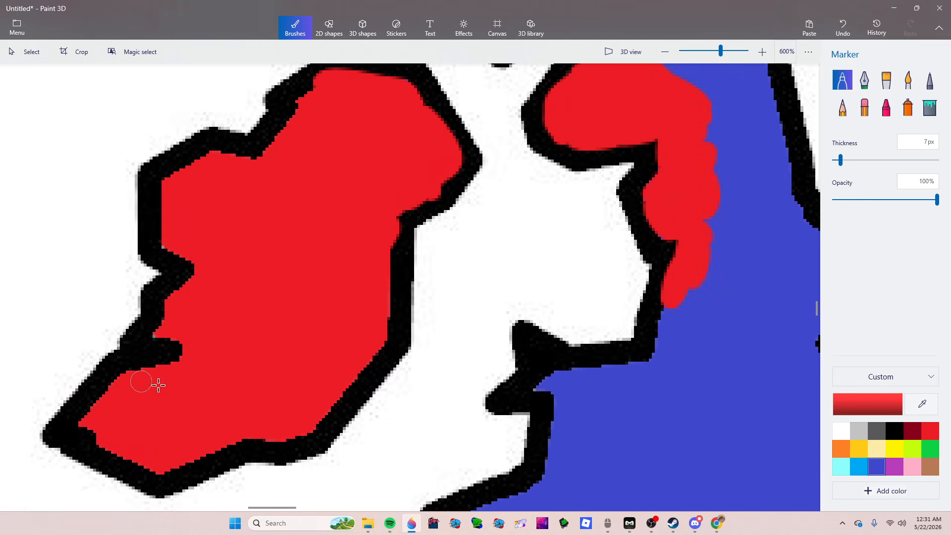
scroll(11, 427, up, 1)
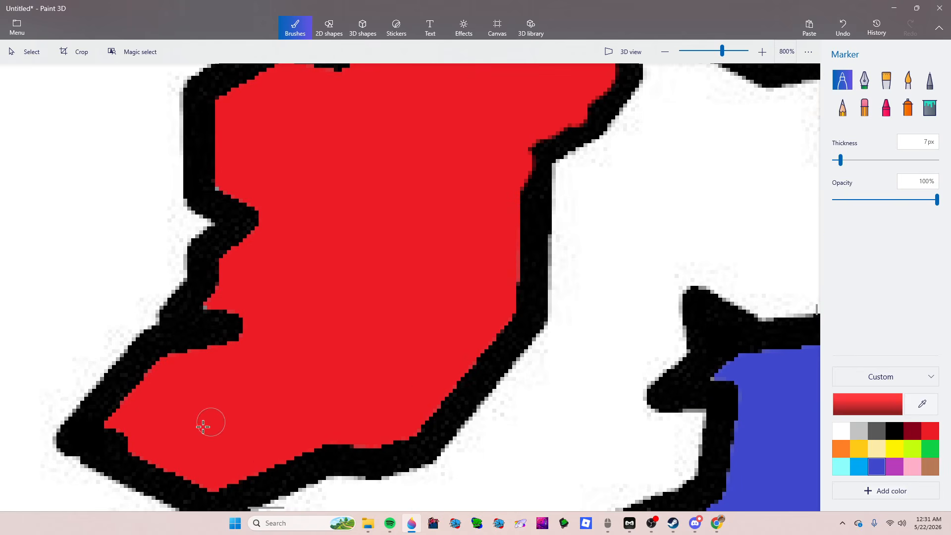
scroll(435, 259, up, 3)
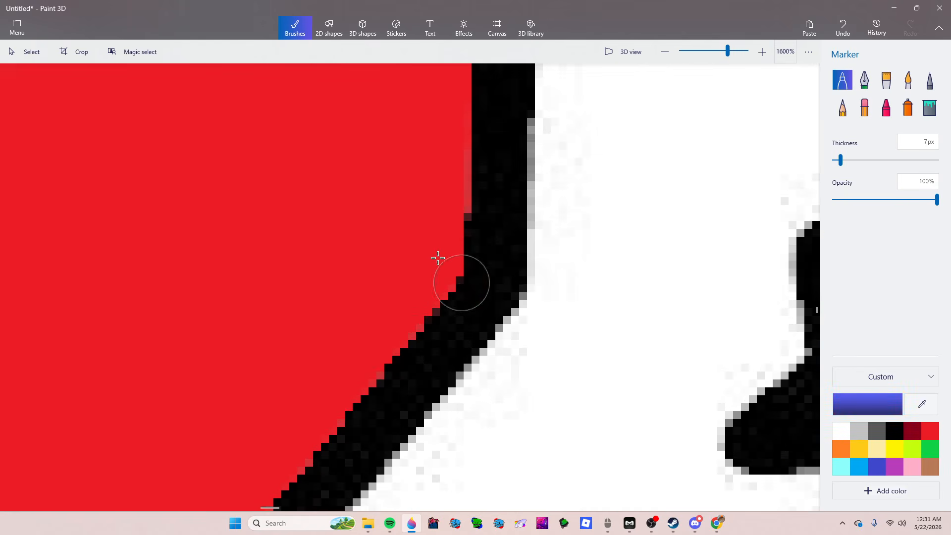
mouse_move(447, 84)
mouse_down()
mouse_move(443, 204)
mouse_move(418, 281)
mouse_move(391, 326)
mouse_move(456, 236)
mouse_move(413, 314)
mouse_move(349, 386)
mouse_move(289, 419)
mouse_move(270, 449)
mouse_move(365, 373)
mouse_move(289, 474)
mouse_move(237, 505)
mouse_move(373, 309)
mouse_move(431, 41)
mouse_move(430, 131)
mouse_move(443, 30)
mouse_move(454, 96)
mouse_move(464, 67)
mouse_up()
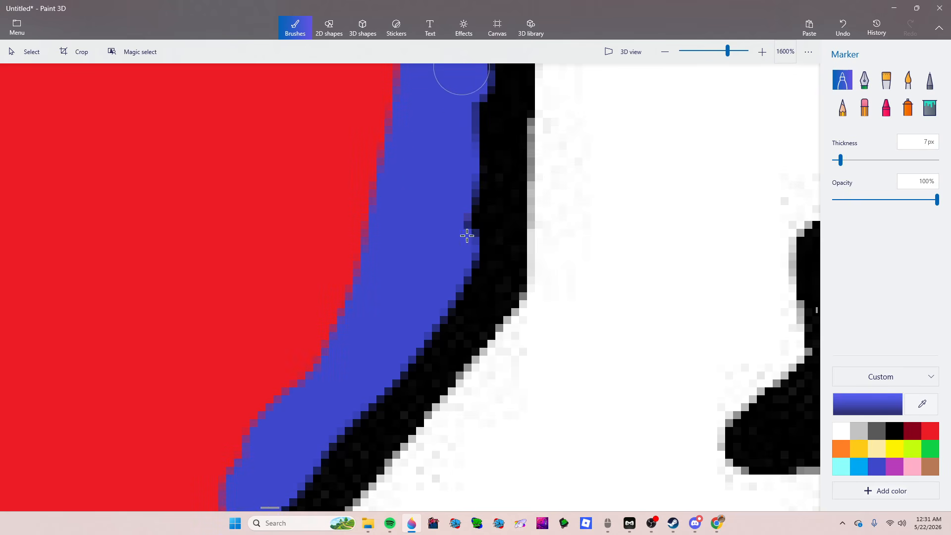
Step: Extend the blue strip north along Ireland's east coast and widen it into a blue area in the northeast
scroll(467, 237, down, 3)
scroll(480, 109, up, 3)
mouse_move(465, 389)
mouse_down()
mouse_move(513, 239)
mouse_move(486, 294)
mouse_move(478, 380)
mouse_move(513, 271)
mouse_move(579, 216)
mouse_move(519, 259)
mouse_move(534, 264)
mouse_move(590, 232)
mouse_move(657, 130)
mouse_move(575, 69)
mouse_up()
drag(647, 154, 652, 142)
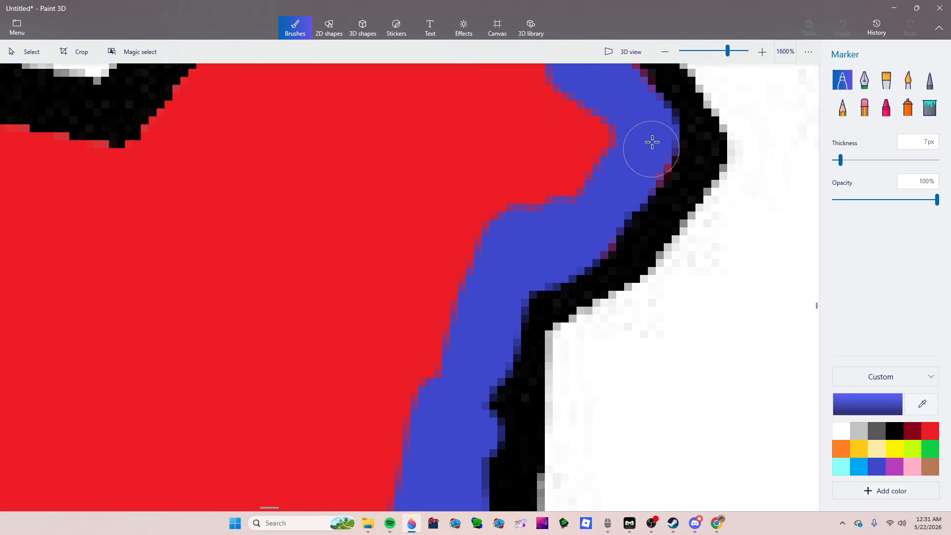
mouse_move(628, 89)
mouse_down()
mouse_move(532, 232)
mouse_move(502, 256)
mouse_up()
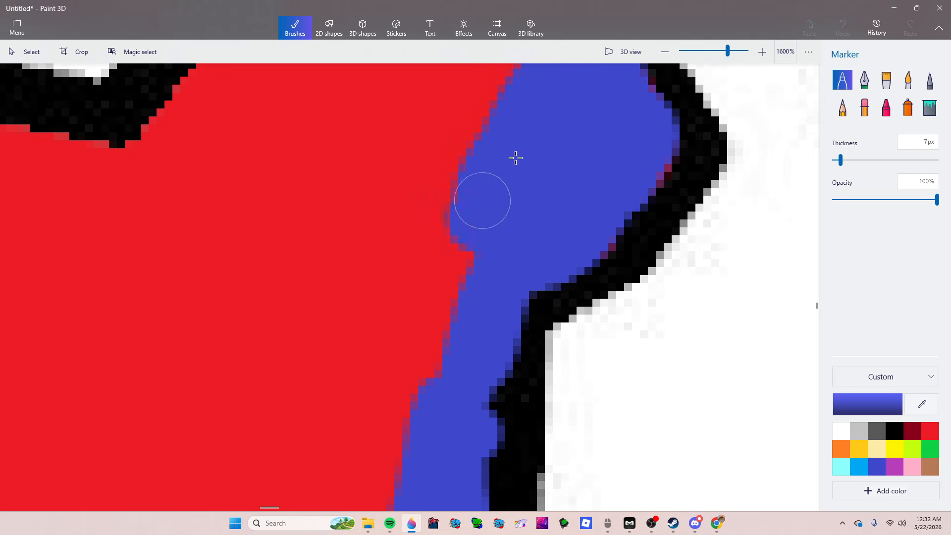
drag(515, 158, 471, 216)
Step: Continue the blue strip along Ireland's south coast to the southwestern tip with the 7 px Marker
scroll(510, 248, down, 3)
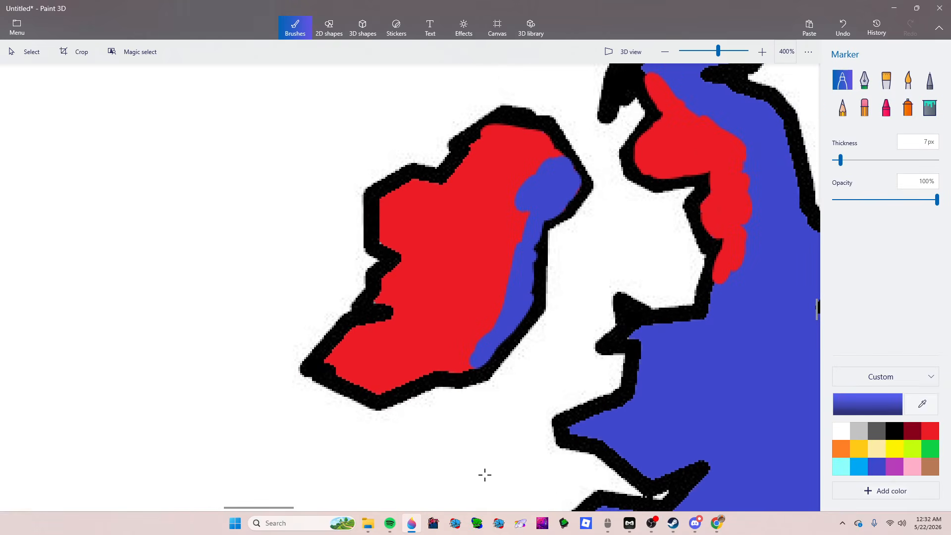
scroll(458, 419, up, 2)
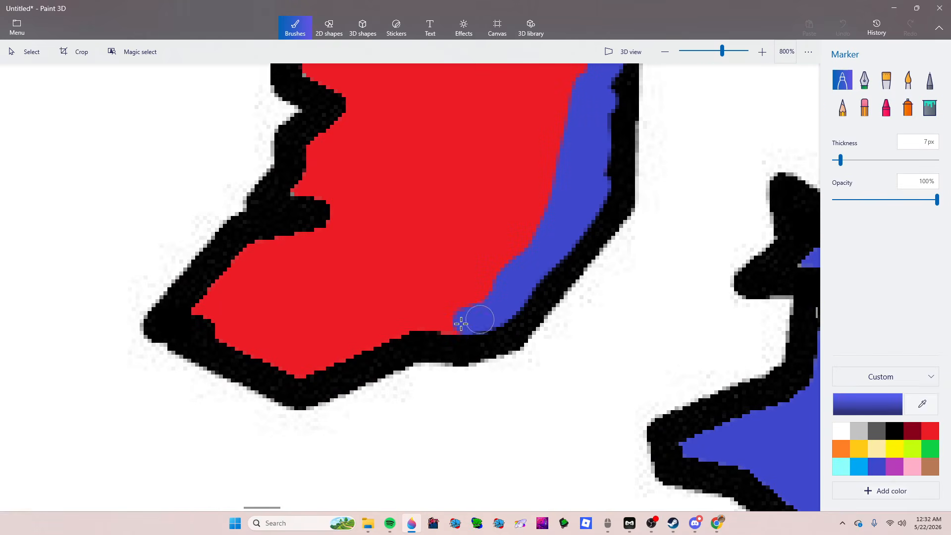
mouse_move(460, 322)
mouse_down()
mouse_move(411, 323)
mouse_move(330, 359)
mouse_up()
mouse_move(389, 337)
mouse_down()
mouse_move(341, 358)
mouse_move(291, 364)
mouse_move(195, 302)
mouse_move(181, 310)
mouse_move(232, 327)
mouse_move(246, 352)
mouse_move(217, 313)
mouse_move(231, 290)
mouse_move(204, 300)
mouse_up()
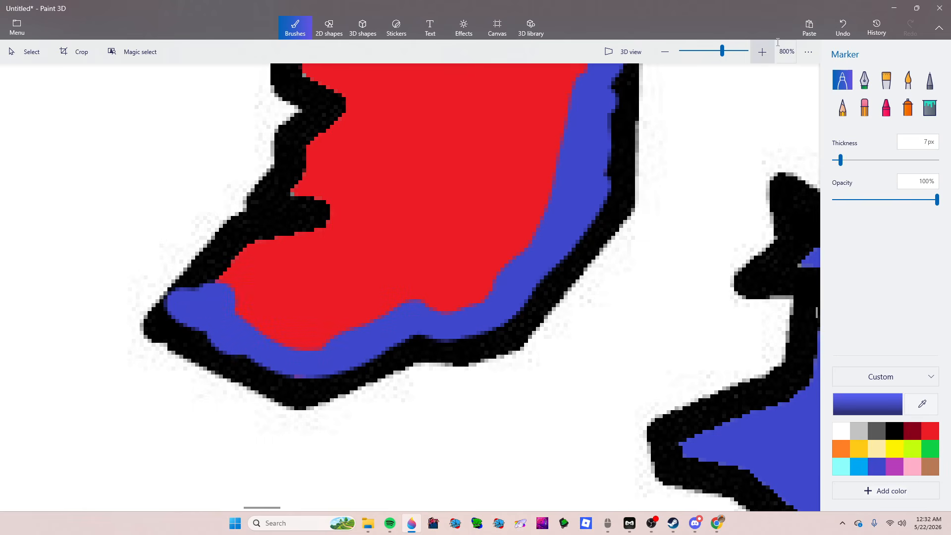
Step: Undo the last blue stroke and paint the southern half of Ireland blue with the 7 px Marker
click(842, 27)
mouse_move(518, 280)
mouse_down()
mouse_move(495, 310)
mouse_move(458, 325)
mouse_move(412, 322)
mouse_move(341, 358)
mouse_move(286, 367)
mouse_move(196, 311)
mouse_move(269, 234)
mouse_move(303, 236)
mouse_move(341, 219)
mouse_move(325, 192)
mouse_move(291, 193)
mouse_move(325, 195)
mouse_up()
mouse_move(558, 183)
mouse_down()
mouse_move(533, 122)
mouse_move(422, 208)
mouse_move(338, 209)
mouse_up()
click(929, 108)
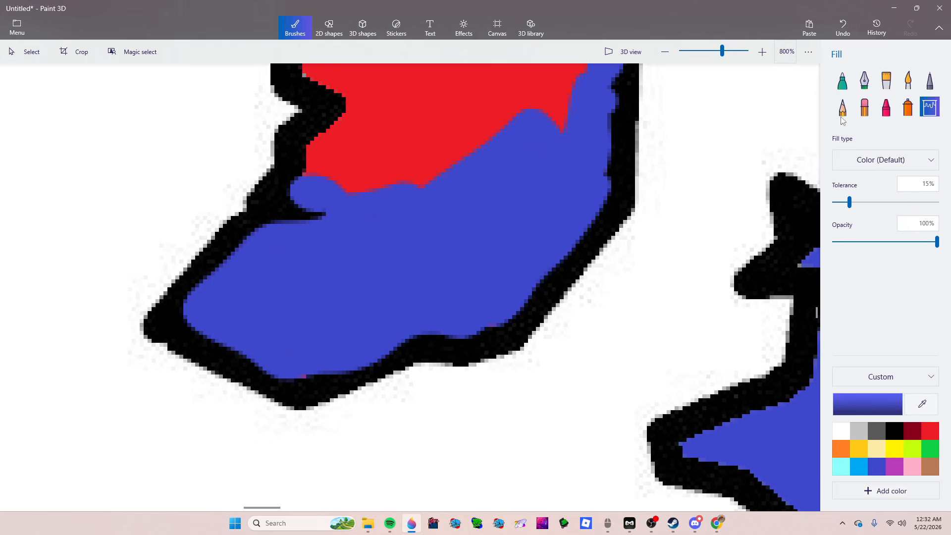
click(842, 80)
ctrl+scroll(542, 399, down, 5)
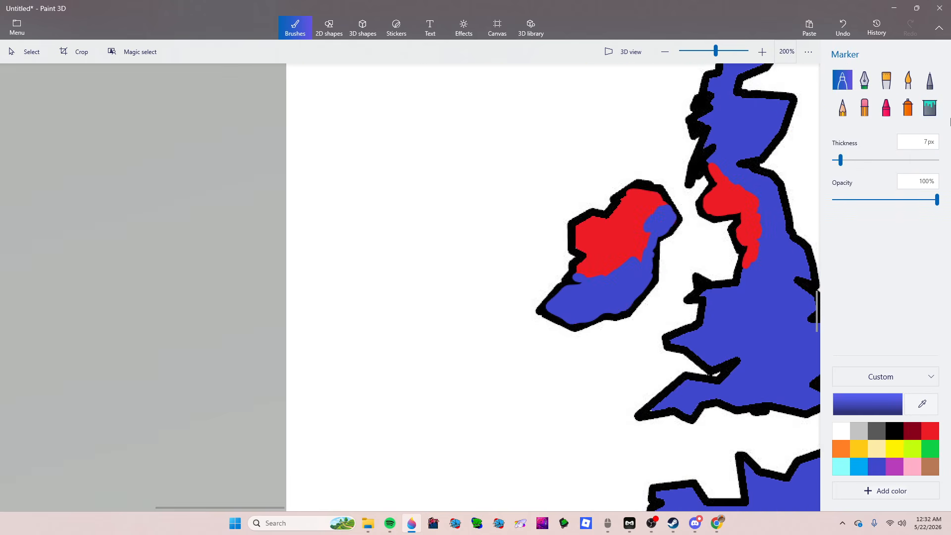
Step: Fill the remaining red areas of Ireland and Great Britain's west coast with blue
click(929, 107)
click(583, 242)
click(735, 202)
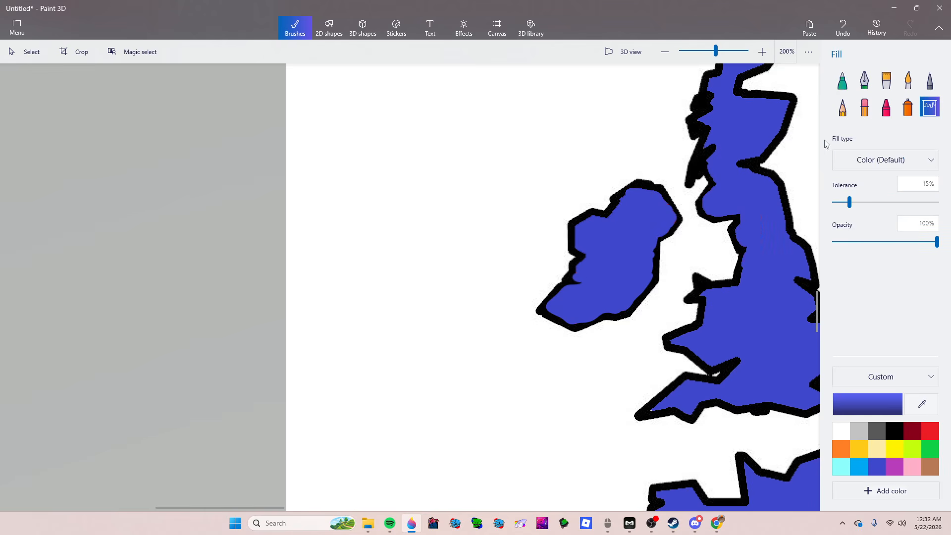
click(842, 80)
ctrl+scroll(441, 254, down, 1)
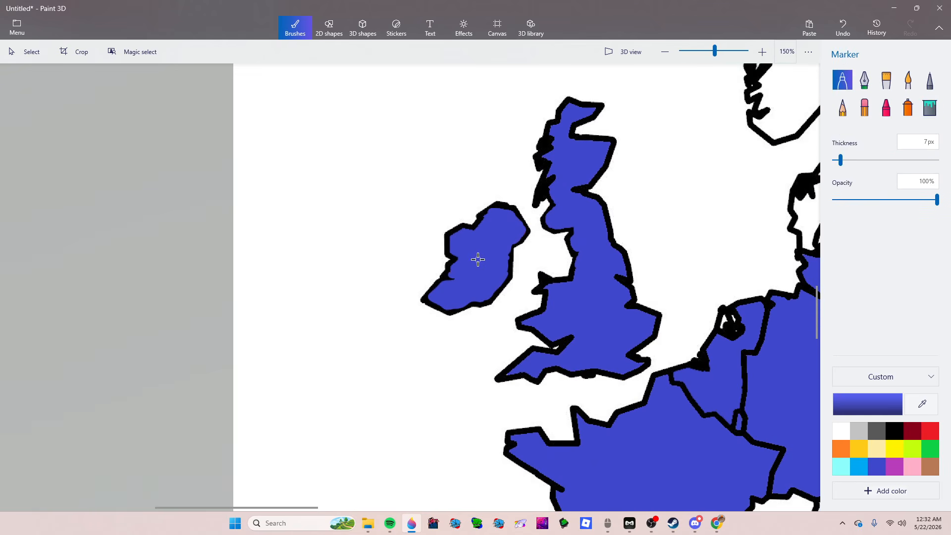
click(905, 434)
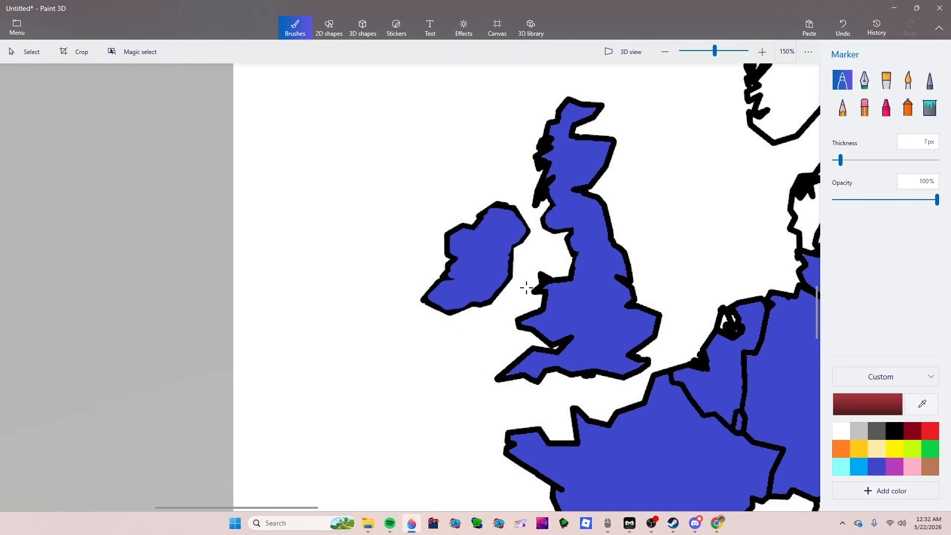
click(894, 431)
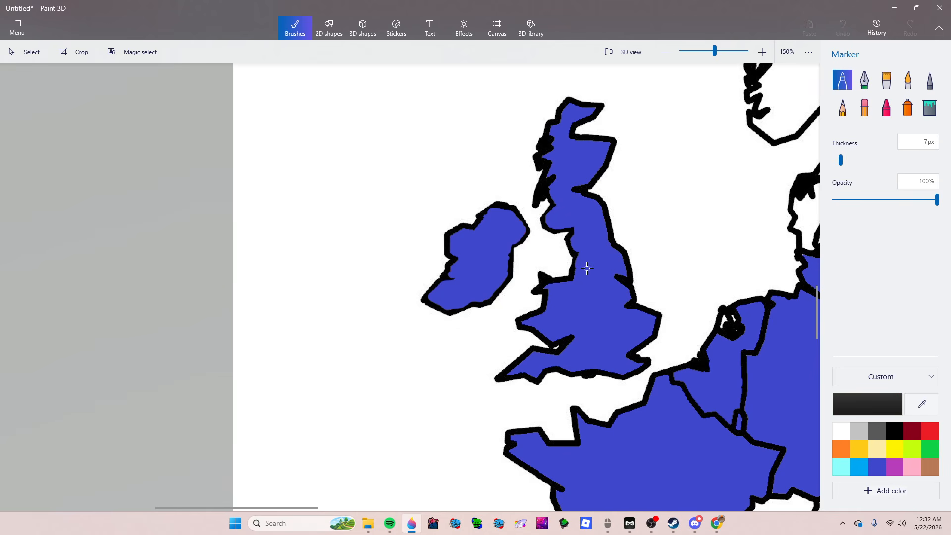
mouse_move(588, 268)
mouse_down()
mouse_move(556, 237)
mouse_move(504, 253)
mouse_up()
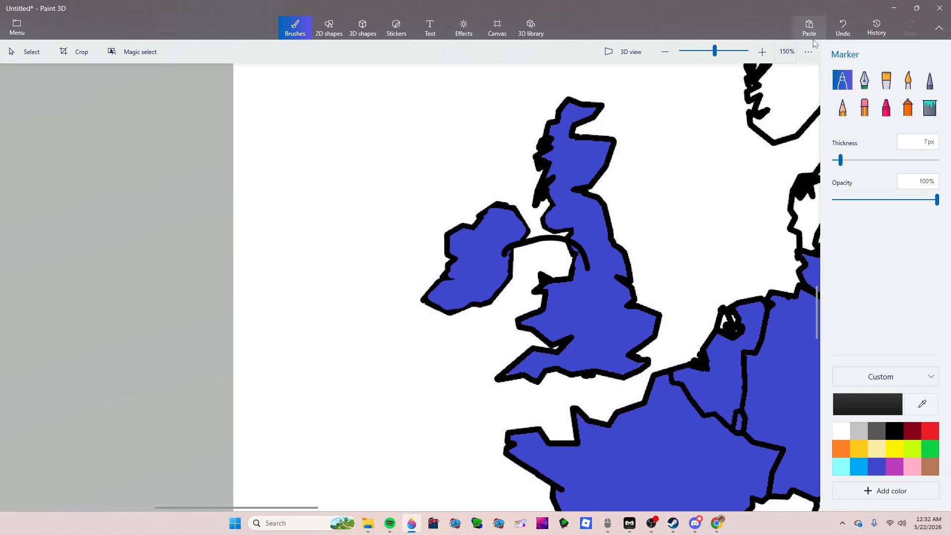
click(843, 27)
Step: Fill Ukraine and Crimea with blue
scroll(296, 362, down, 1)
scroll(296, 362, down, 1)
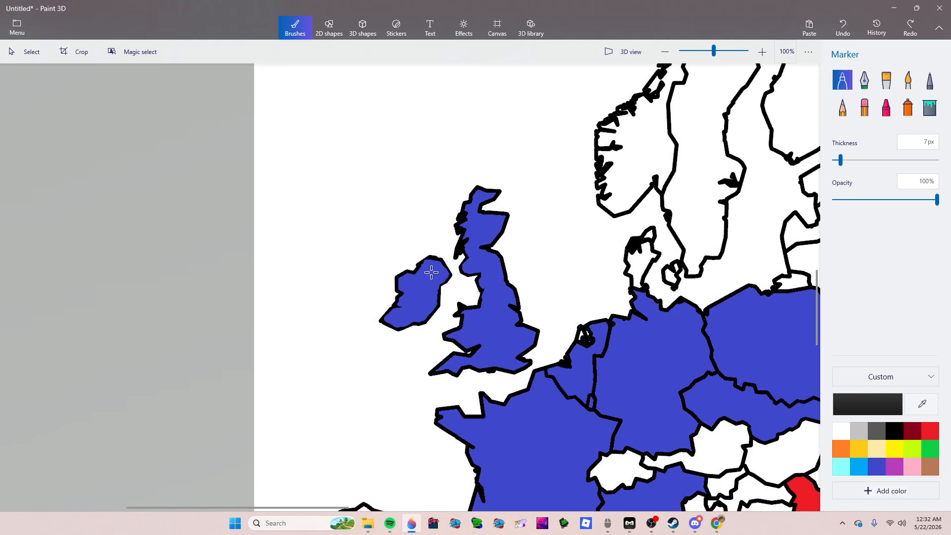
scroll(431, 272, up, 1)
scroll(399, 290, up, 1)
scroll(419, 274, down, 1)
scroll(318, 271, down, 3)
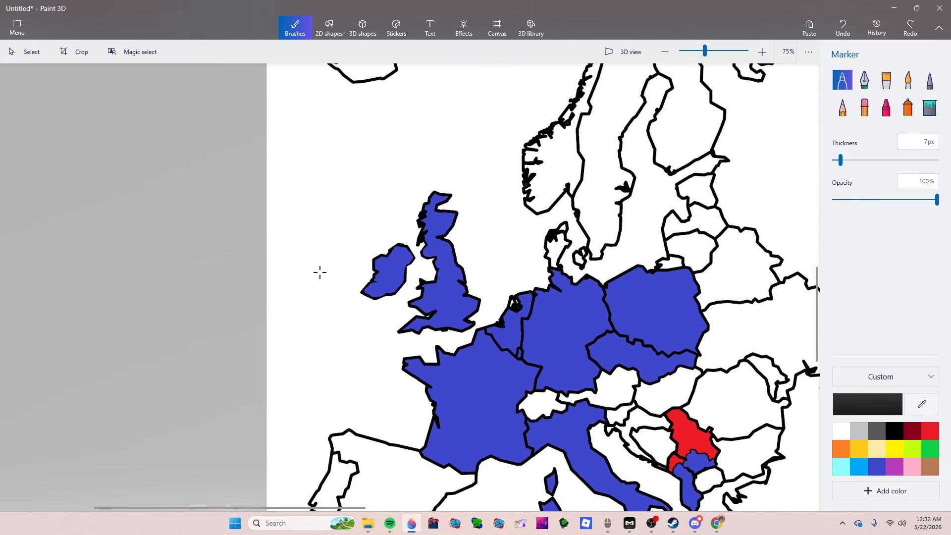
scroll(664, 221, up, 1)
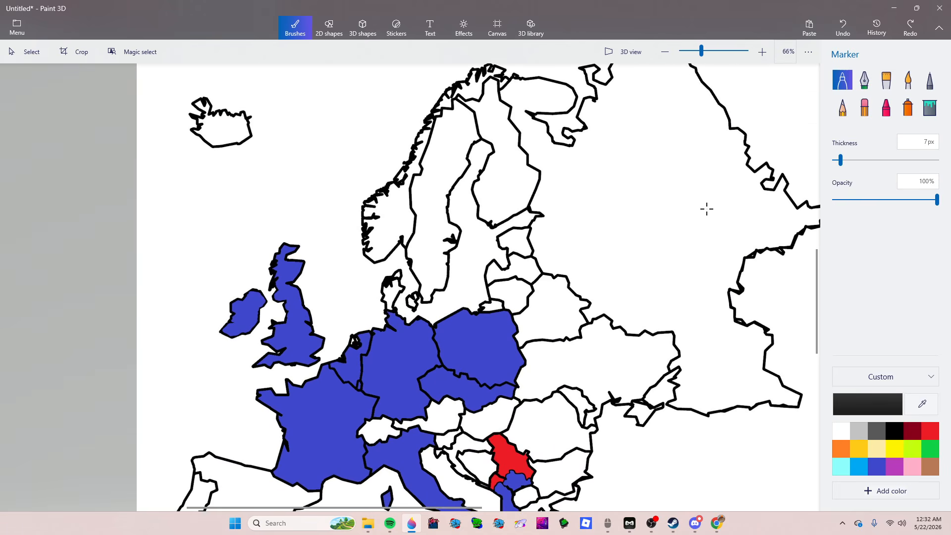
click(876, 468)
click(929, 109)
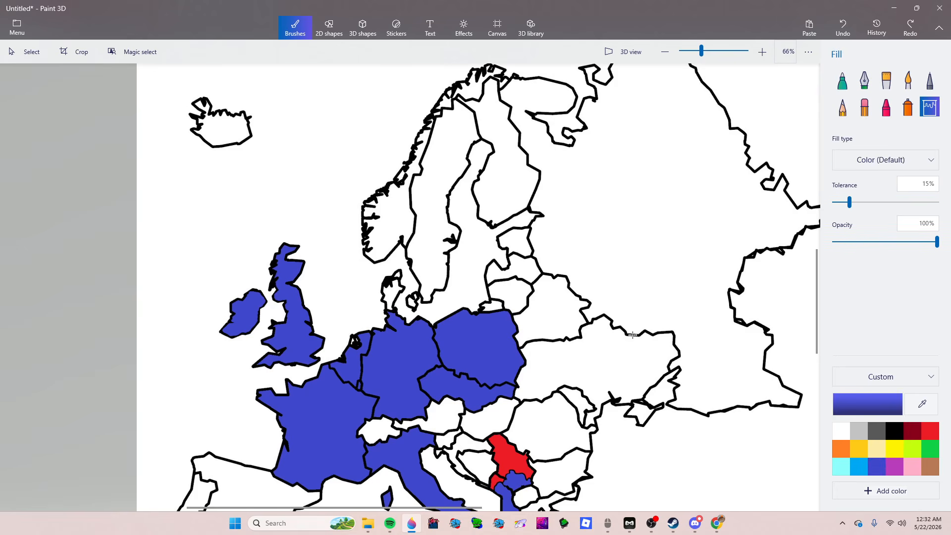
click(639, 372)
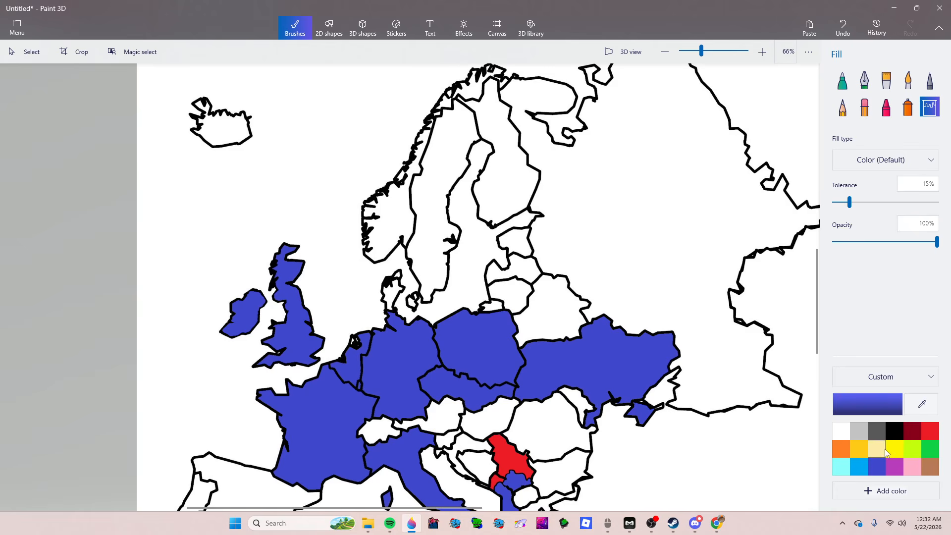
Step: Fill Belarus, Kaliningrad and European Russia with red
click(556, 314)
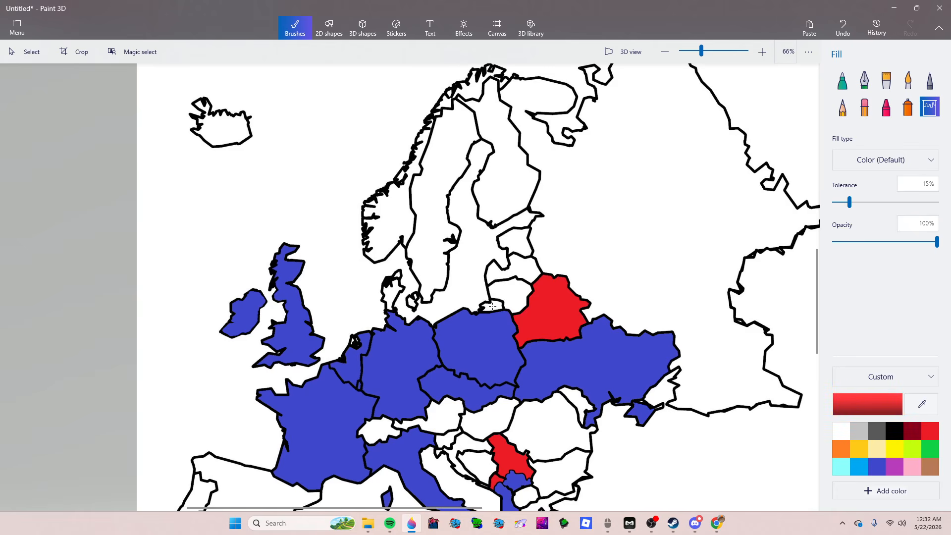
click(483, 304)
click(842, 27)
click(618, 238)
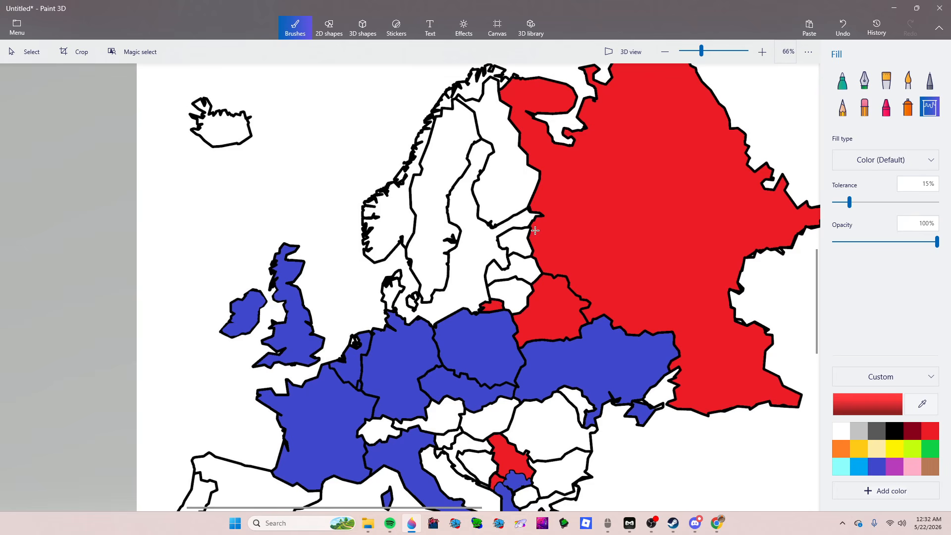
Step: Recolour Crimea red with the Fill tool
click(842, 81)
scroll(736, 369, up, 1)
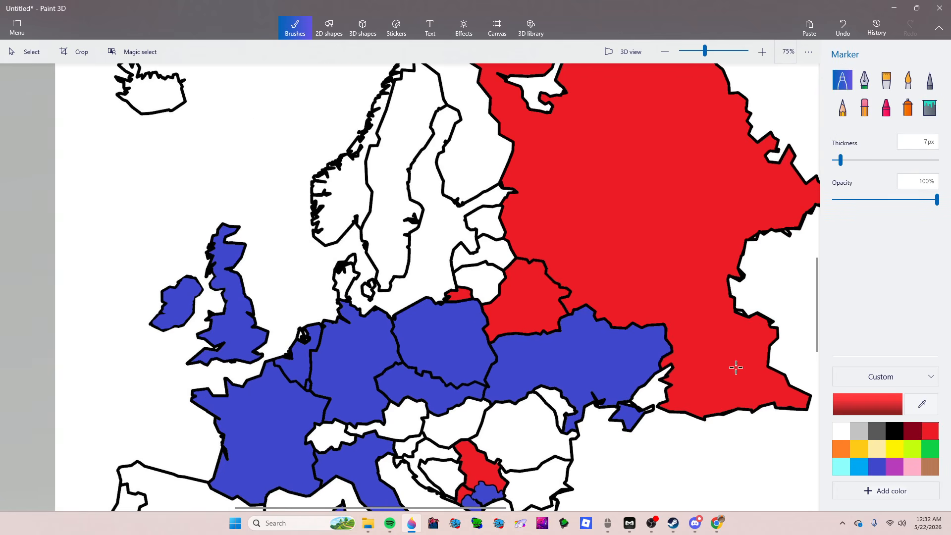
scroll(736, 367, up, 3)
click(929, 108)
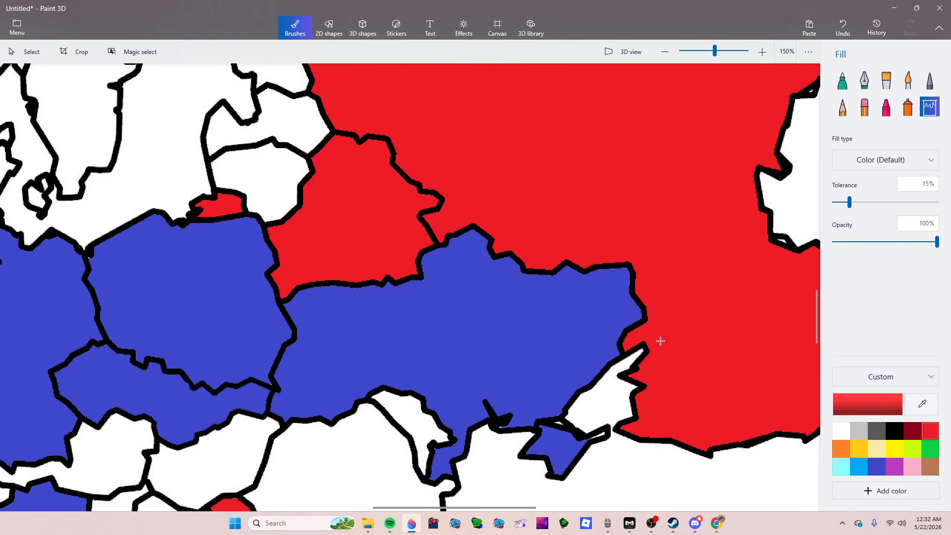
click(842, 80)
scroll(577, 298, up, 4)
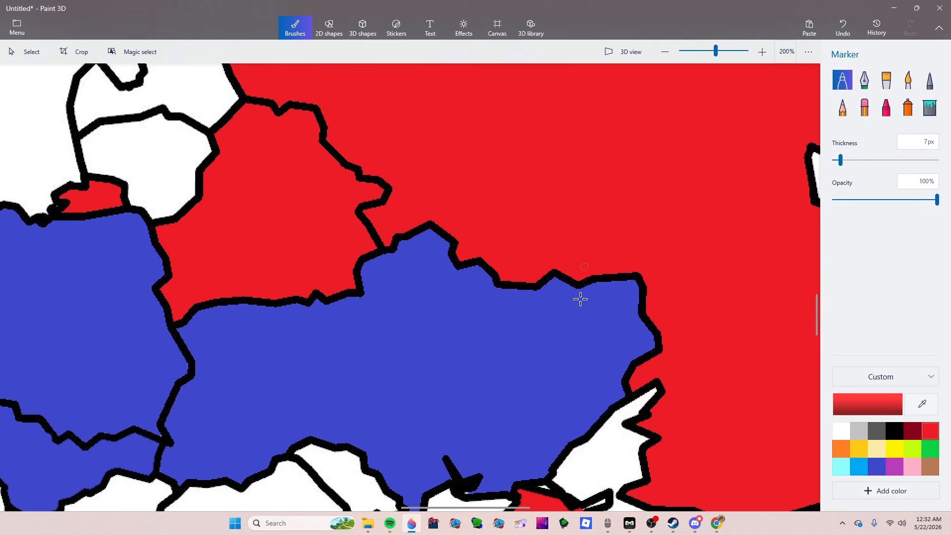
drag(573, 466, 582, 402)
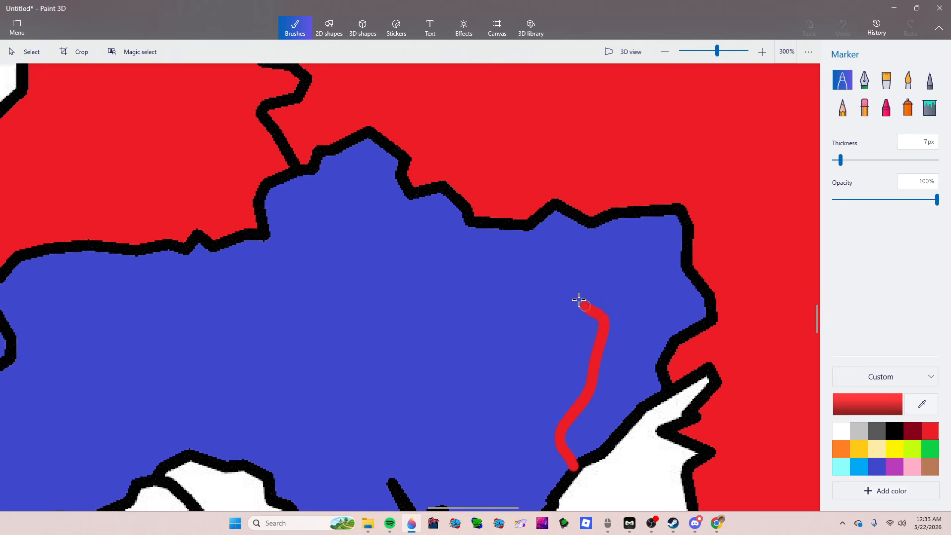
drag(479, 239, 488, 223)
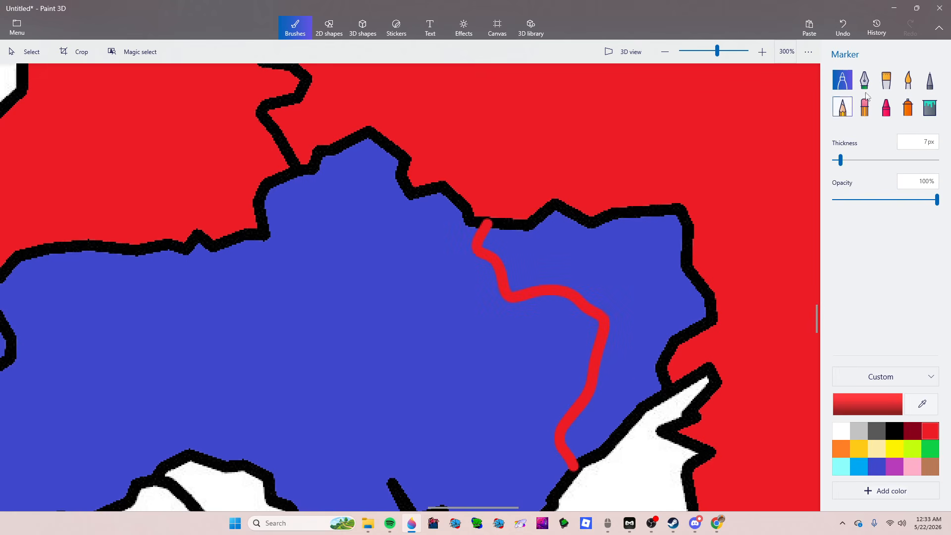
click(842, 27)
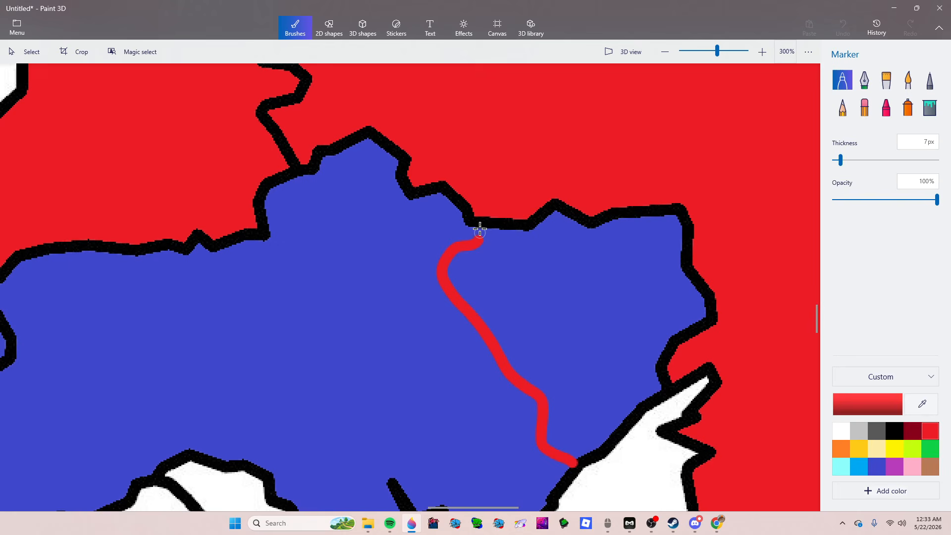
Step: Complete a red 7 px front line across eastern Ukraine up to its northern border and fill the area east of it red
drag(479, 228, 480, 221)
click(930, 108)
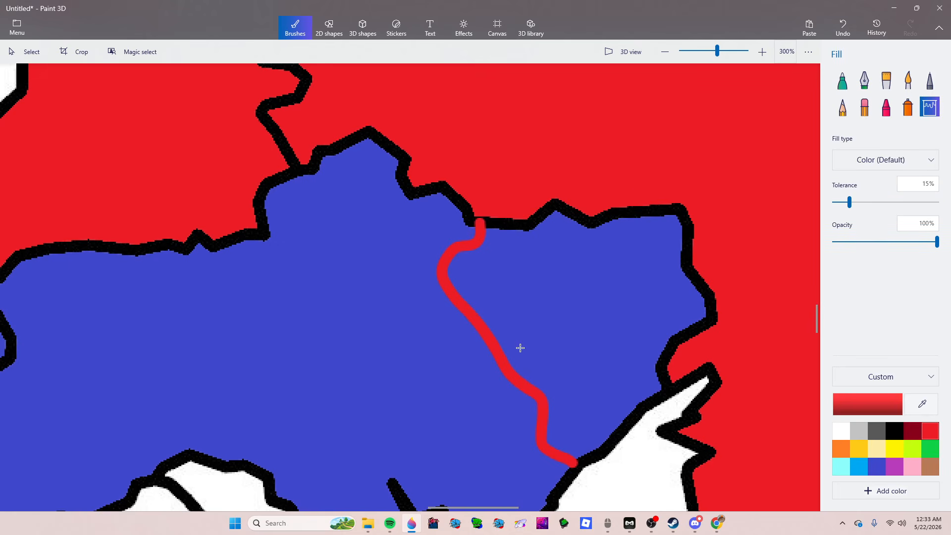
click(535, 335)
click(850, 80)
Step: Repair the gap in Ukraine's northern border at the end of the red front with the black 7 px Marker
scroll(498, 238, up, 5)
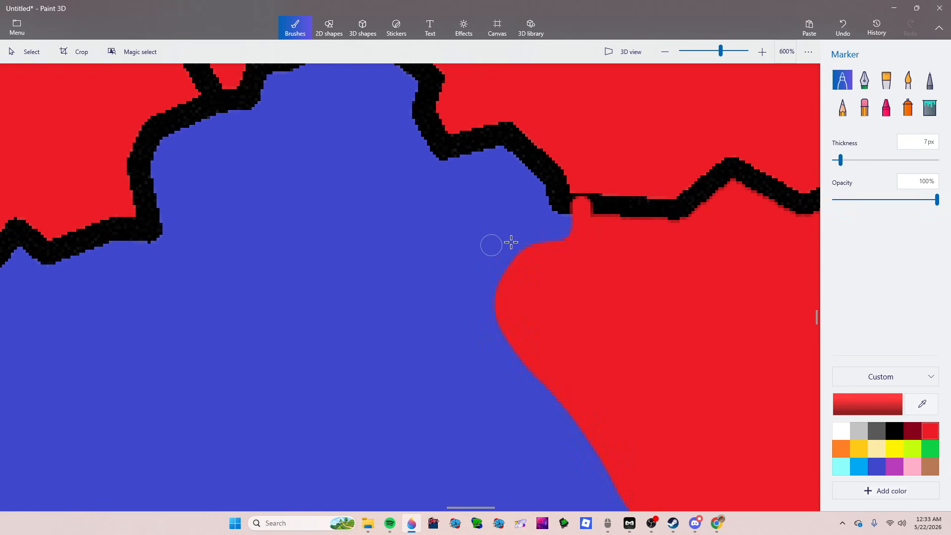
click(892, 429)
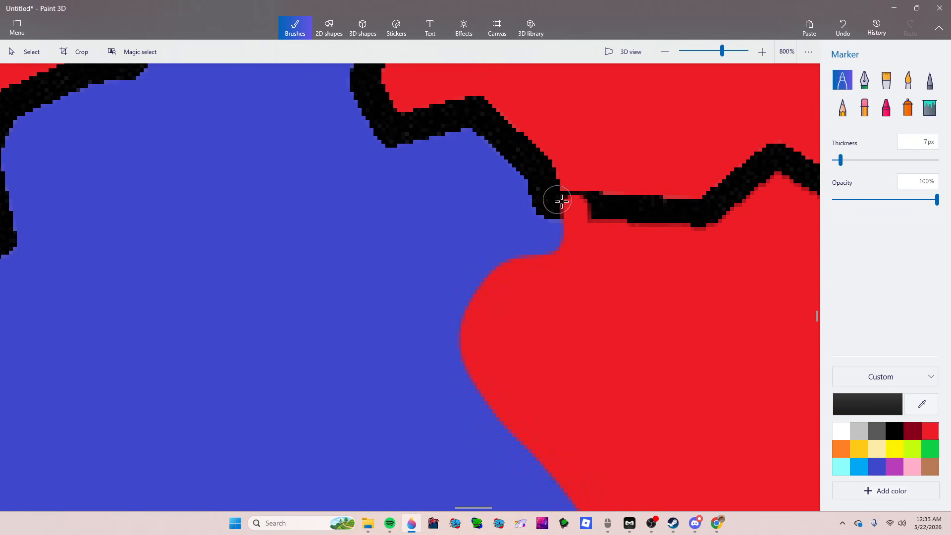
drag(556, 200, 569, 206)
scroll(570, 208, down, 2)
scroll(611, 414, down, 4)
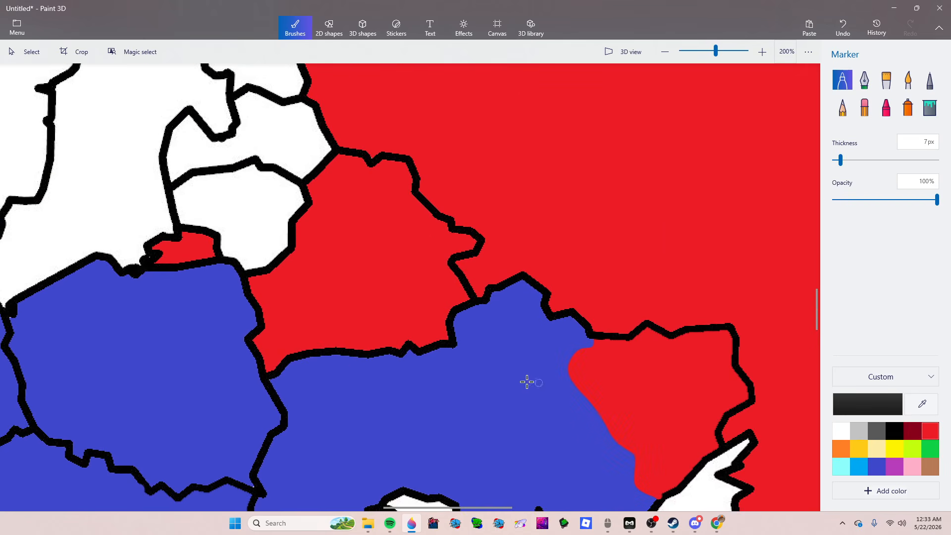
Step: Paint a red strip inside Ukraine along the eastern part of its southern border with Belarus using the 7 px Marker
scroll(446, 384, up, 2)
scroll(582, 345, up, 2)
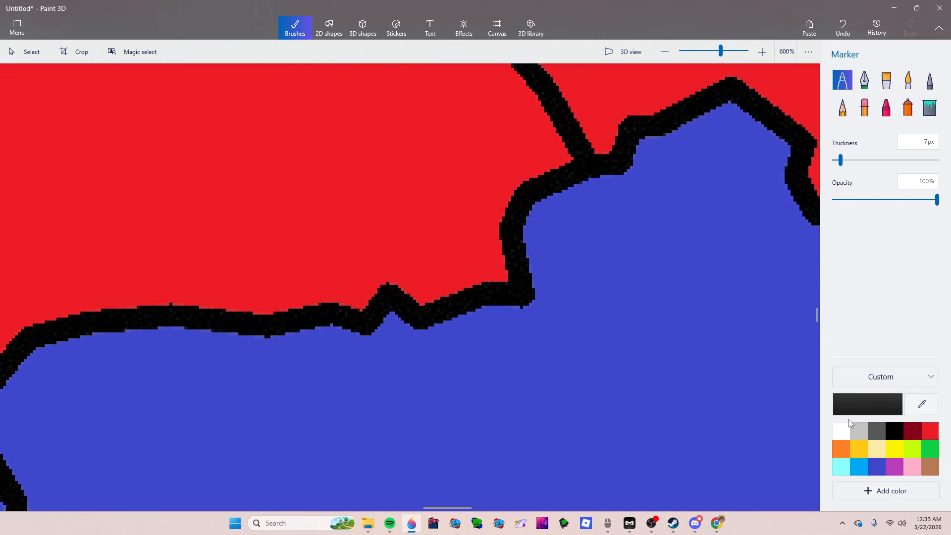
click(928, 437)
scroll(388, 346, up, 5)
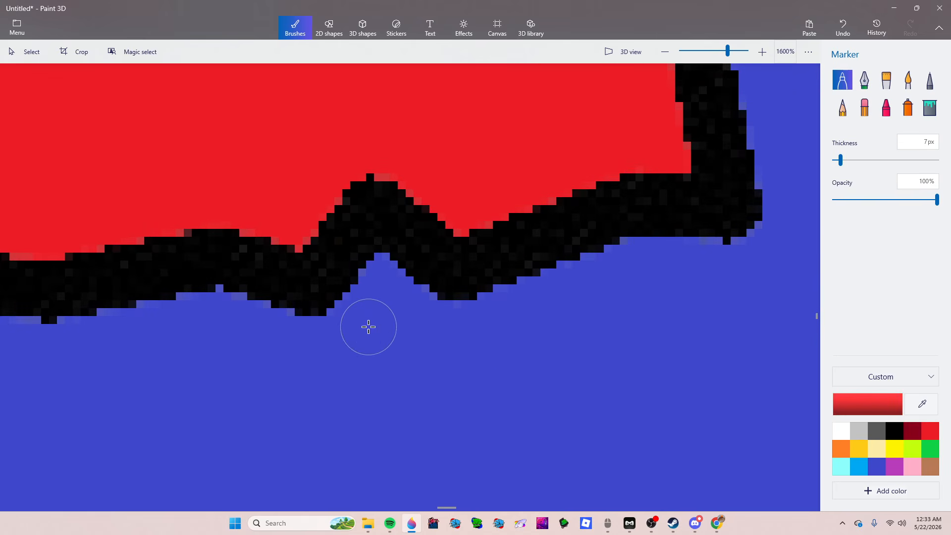
mouse_move(351, 313)
mouse_down()
mouse_move(373, 271)
mouse_move(396, 305)
mouse_move(499, 310)
mouse_move(583, 275)
mouse_move(701, 249)
mouse_move(502, 295)
mouse_move(371, 300)
mouse_move(317, 338)
mouse_move(196, 343)
mouse_move(278, 325)
mouse_move(233, 314)
mouse_move(31, 347)
mouse_move(251, 337)
mouse_move(334, 352)
mouse_move(291, 333)
mouse_move(486, 338)
mouse_move(719, 262)
mouse_move(488, 407)
mouse_move(338, 351)
mouse_up()
scroll(339, 351, down, 5)
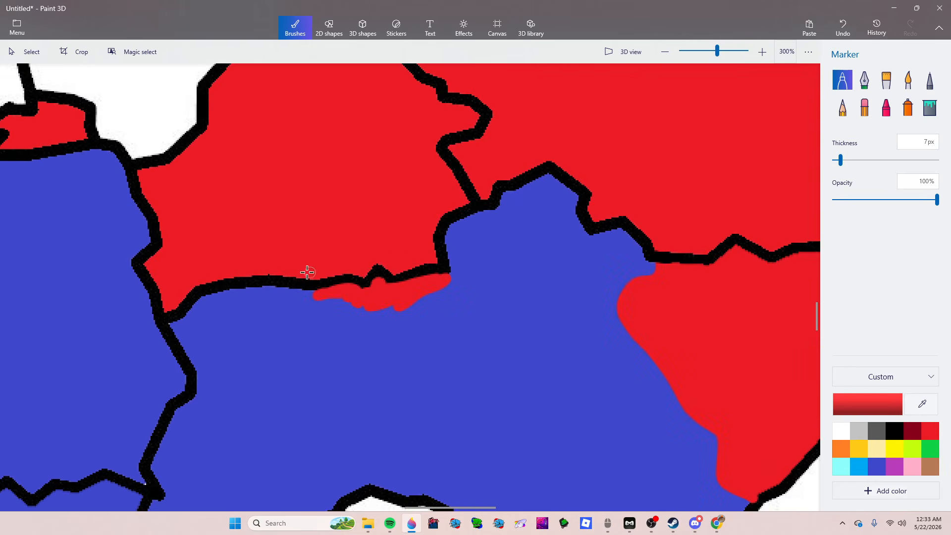
Step: Extend the red strip deeper south into Ukraine and northeast along the Belarus border
scroll(382, 320, up, 1)
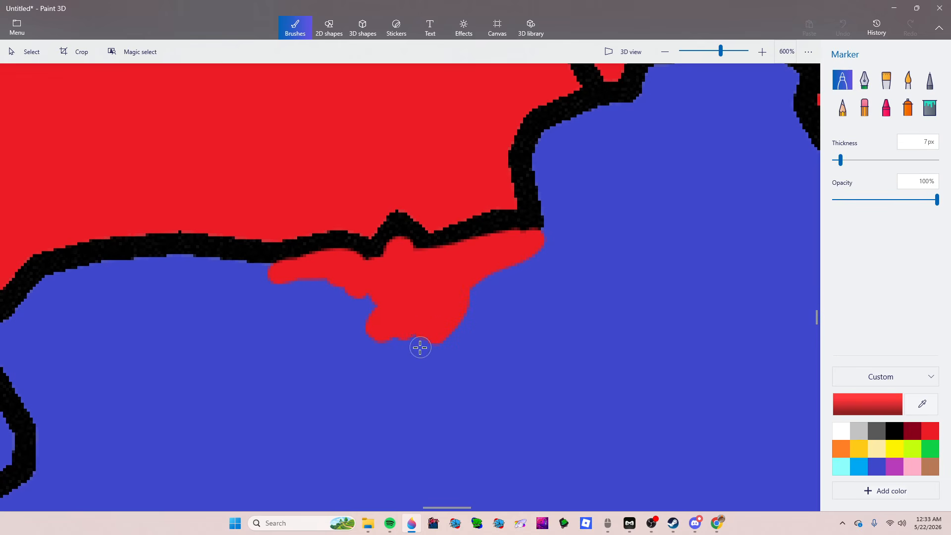
mouse_move(419, 347)
mouse_down()
mouse_move(436, 323)
mouse_move(394, 342)
mouse_move(356, 309)
mouse_move(313, 295)
mouse_move(321, 276)
mouse_move(245, 280)
mouse_move(282, 273)
mouse_move(224, 269)
mouse_move(255, 269)
mouse_move(139, 283)
mouse_move(188, 271)
mouse_move(160, 265)
mouse_move(194, 266)
mouse_move(184, 260)
mouse_move(390, 289)
mouse_up()
mouse_move(537, 252)
mouse_down()
mouse_move(545, 209)
mouse_move(543, 155)
mouse_move(537, 169)
mouse_move(535, 155)
mouse_move(599, 125)
mouse_move(547, 137)
mouse_move(569, 120)
mouse_move(625, 112)
mouse_move(570, 166)
mouse_move(566, 143)
mouse_move(542, 183)
mouse_move(561, 168)
mouse_move(556, 229)
mouse_move(507, 274)
mouse_move(460, 295)
mouse_move(463, 286)
mouse_move(516, 292)
mouse_move(464, 322)
mouse_up()
scroll(456, 321, down, 4)
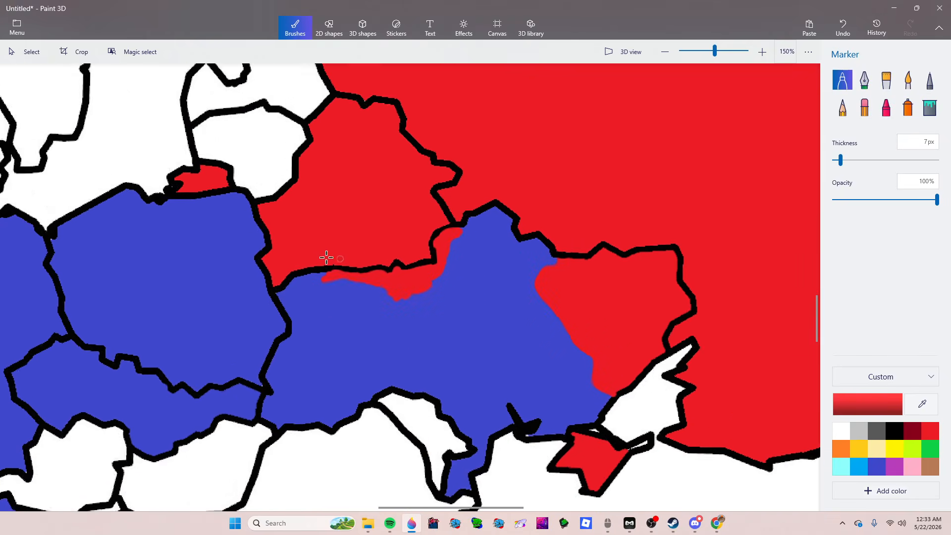
scroll(541, 279, up, 2)
scroll(613, 304, up, 1)
scroll(607, 369, down, 3)
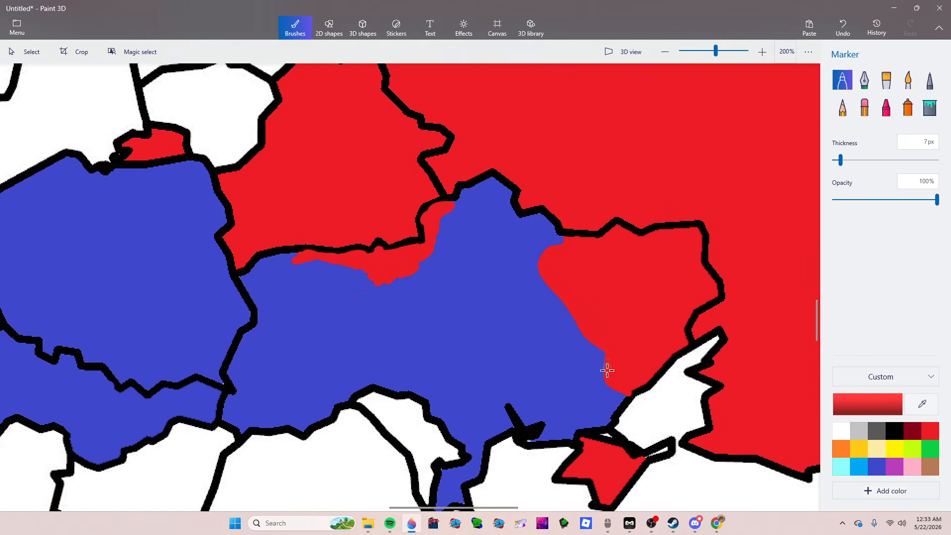
scroll(586, 329, up, 2)
scroll(577, 425, down, 2)
scroll(577, 425, up, 4)
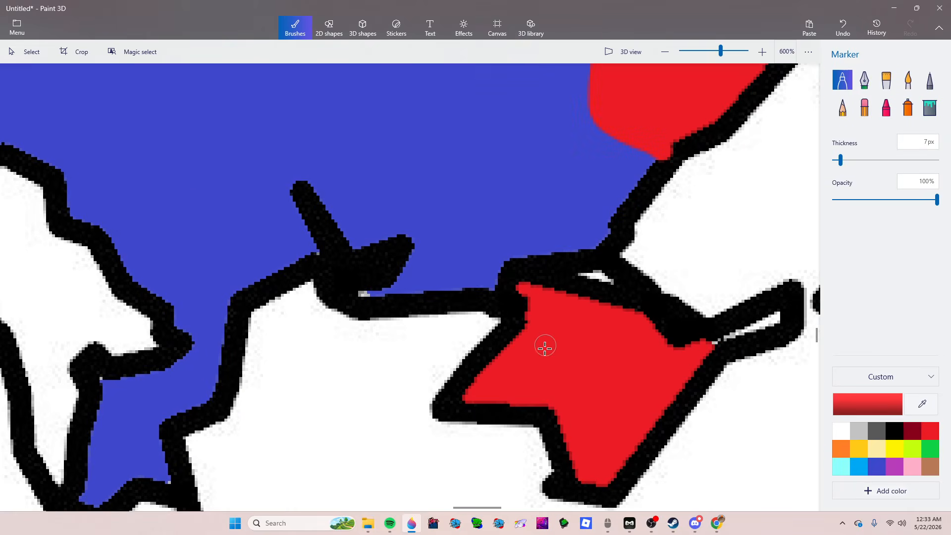
scroll(518, 261, up, 2)
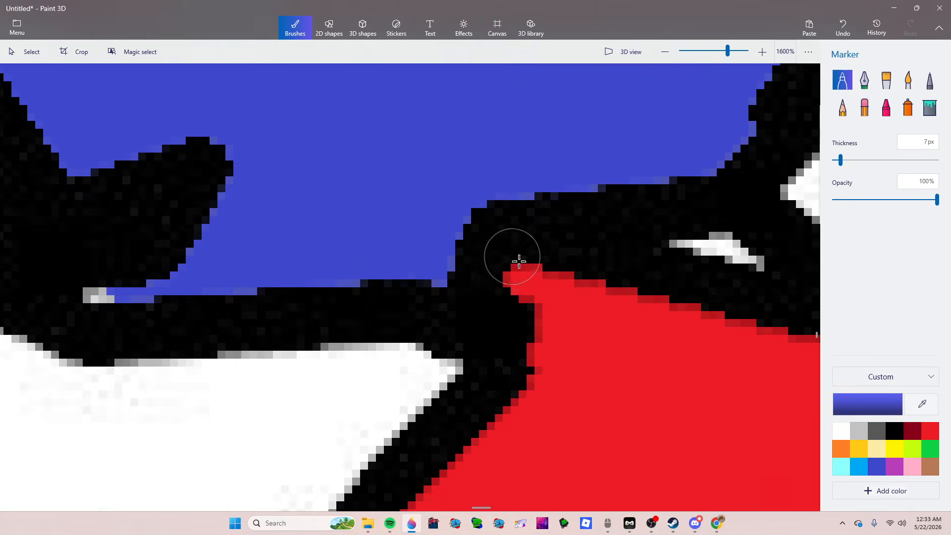
mouse_move(522, 276)
mouse_down()
mouse_move(598, 317)
mouse_move(703, 346)
mouse_move(561, 293)
mouse_move(755, 349)
mouse_move(724, 375)
mouse_move(560, 333)
mouse_move(562, 375)
mouse_move(562, 364)
mouse_move(462, 472)
mouse_move(584, 391)
mouse_move(678, 375)
mouse_move(594, 334)
mouse_move(538, 323)
mouse_up()
scroll(716, 272, up, 1)
scroll(462, 255, down, 2)
scroll(451, 348, down, 2)
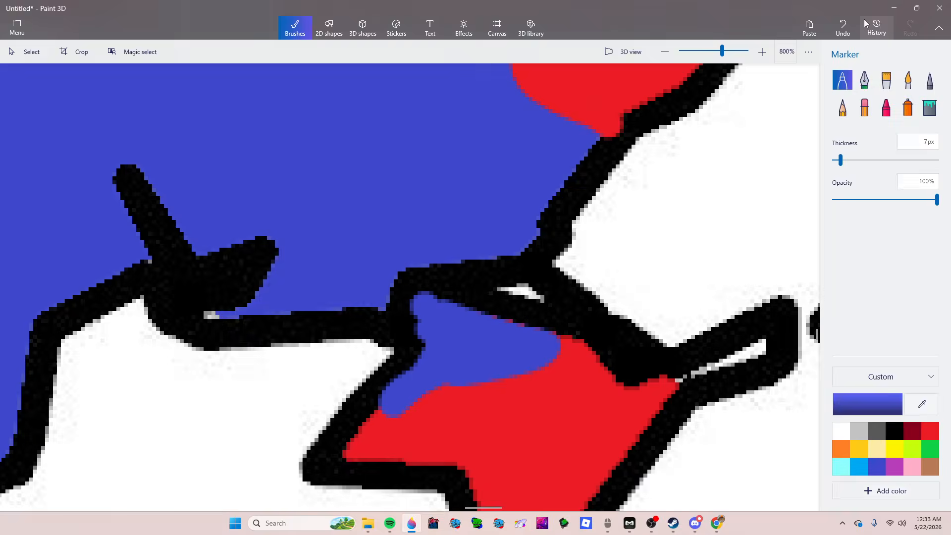
click(842, 27)
Step: Push the blue front northeast into the red area of southeastern Ukraine, down to the coast, with the blue 7 px Marker
scroll(658, 260, up, 2)
scroll(593, 81, up, 1)
mouse_move(637, 283)
mouse_down()
mouse_move(628, 304)
mouse_move(675, 293)
mouse_move(609, 193)
mouse_move(433, 227)
mouse_move(530, 232)
mouse_move(649, 268)
mouse_move(666, 261)
mouse_move(666, 244)
mouse_move(721, 227)
mouse_move(736, 210)
mouse_move(607, 147)
mouse_move(471, 153)
mouse_move(488, 106)
mouse_move(463, 70)
mouse_up()
scroll(546, 404, down, 2)
scroll(545, 404, down, 2)
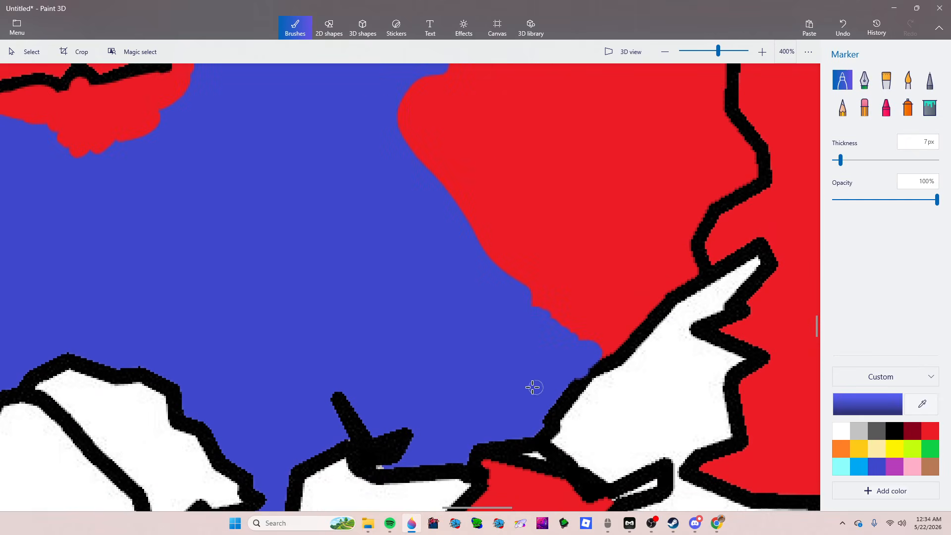
drag(521, 300, 499, 280)
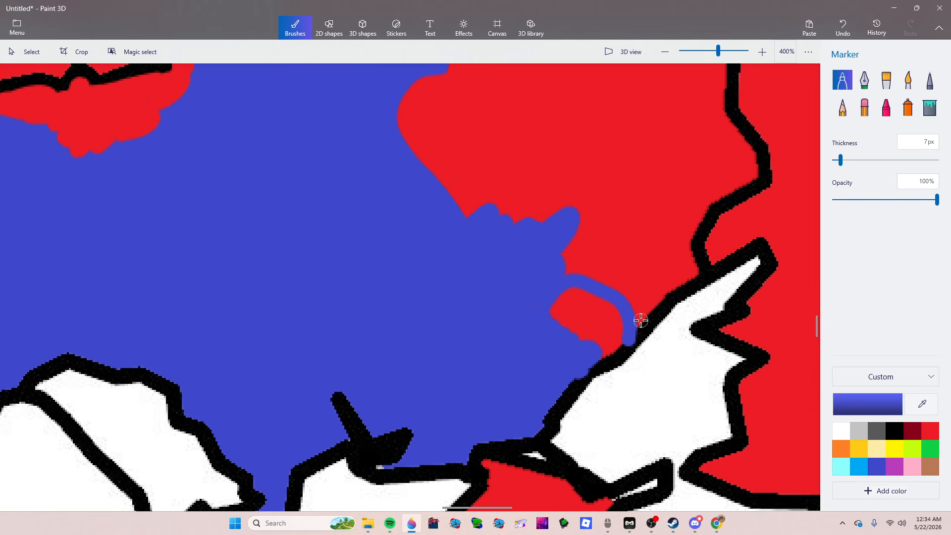
Step: Paint the enclosed red pocket beside Ukraine's southeastern coast blue with the 7 px Marker
scroll(641, 320, up, 4)
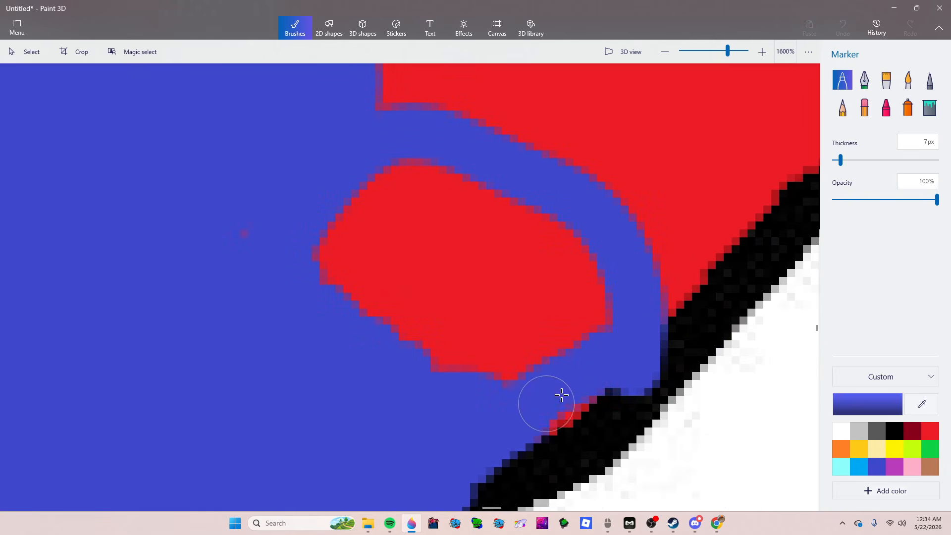
mouse_move(561, 395)
mouse_down()
mouse_move(595, 359)
mouse_move(560, 359)
mouse_move(523, 291)
mouse_move(491, 274)
mouse_move(475, 312)
mouse_up()
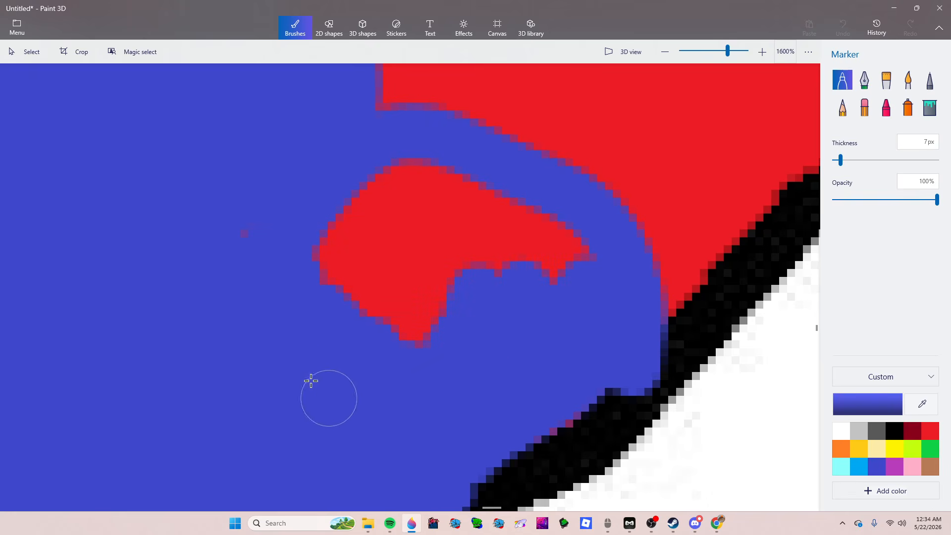
mouse_move(311, 381)
mouse_down()
mouse_move(308, 223)
mouse_move(384, 189)
mouse_move(306, 281)
mouse_move(376, 354)
mouse_move(379, 211)
mouse_move(401, 164)
mouse_move(550, 258)
mouse_move(396, 207)
mouse_move(588, 256)
mouse_move(473, 203)
mouse_move(551, 276)
mouse_move(585, 275)
mouse_up()
click(894, 432)
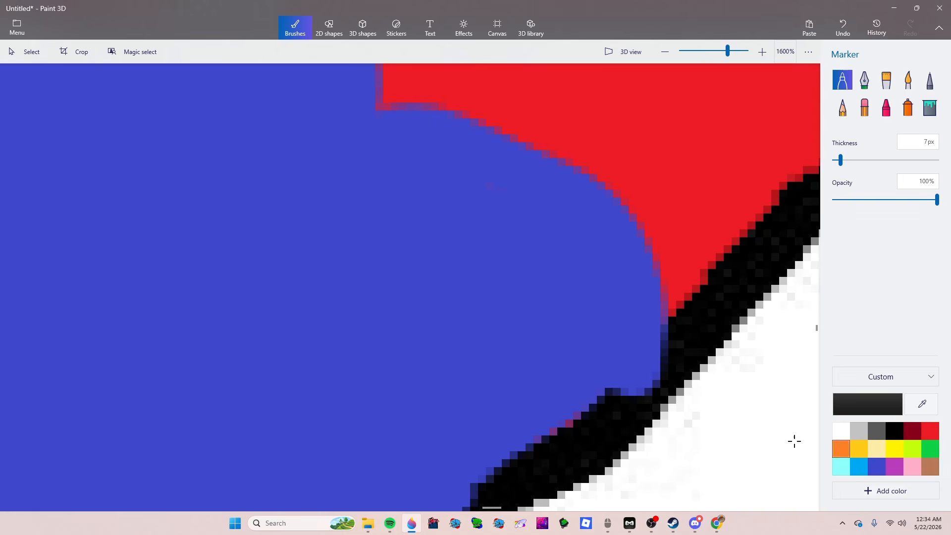
scroll(628, 399, down, 8)
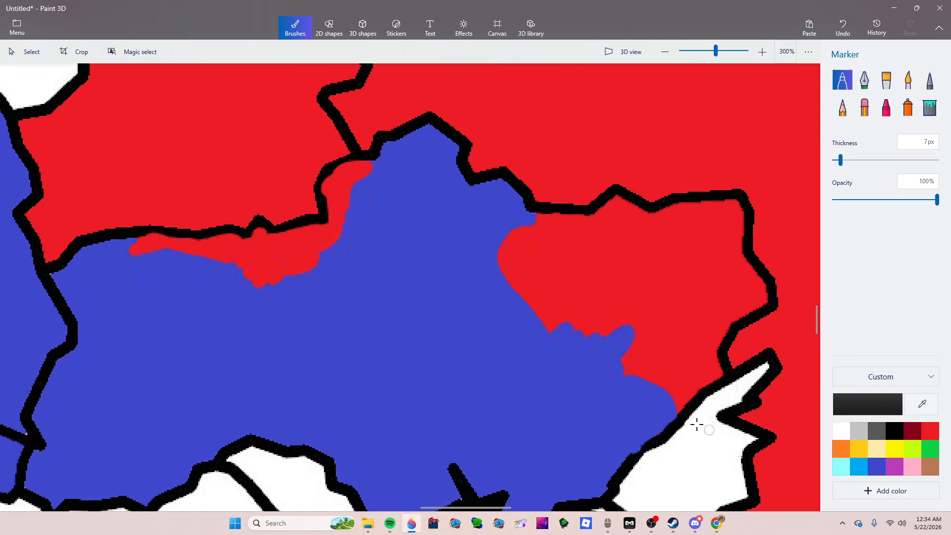
scroll(696, 424, down, 1)
scroll(182, 255, up, 2)
scroll(631, 385, down, 3)
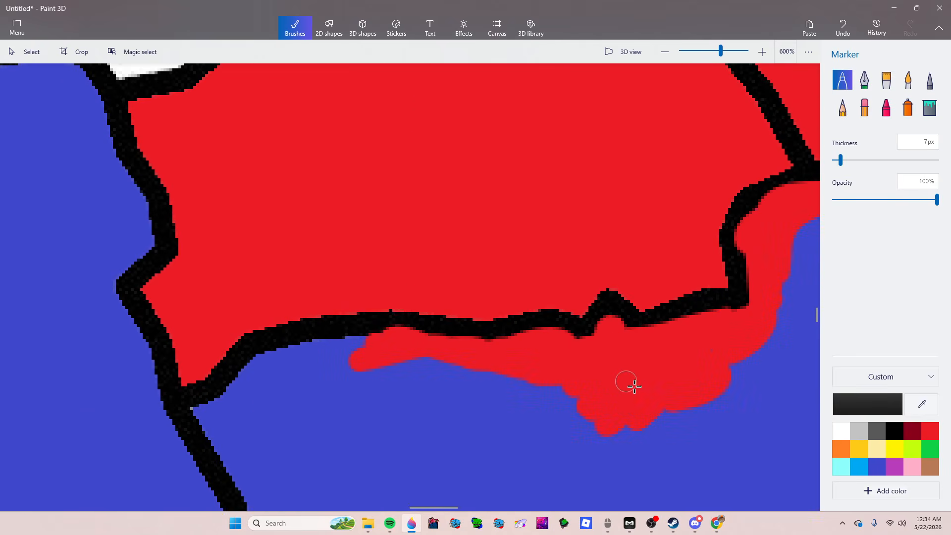
scroll(377, 307, up, 2)
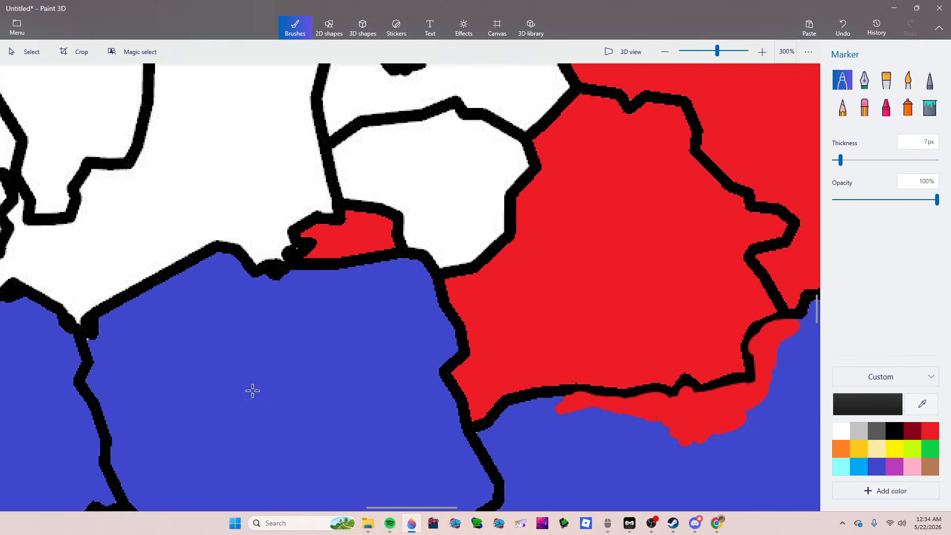
mouse_move(374, 418)
mouse_down()
mouse_move(414, 340)
mouse_move(507, 276)
mouse_move(481, 308)
mouse_up()
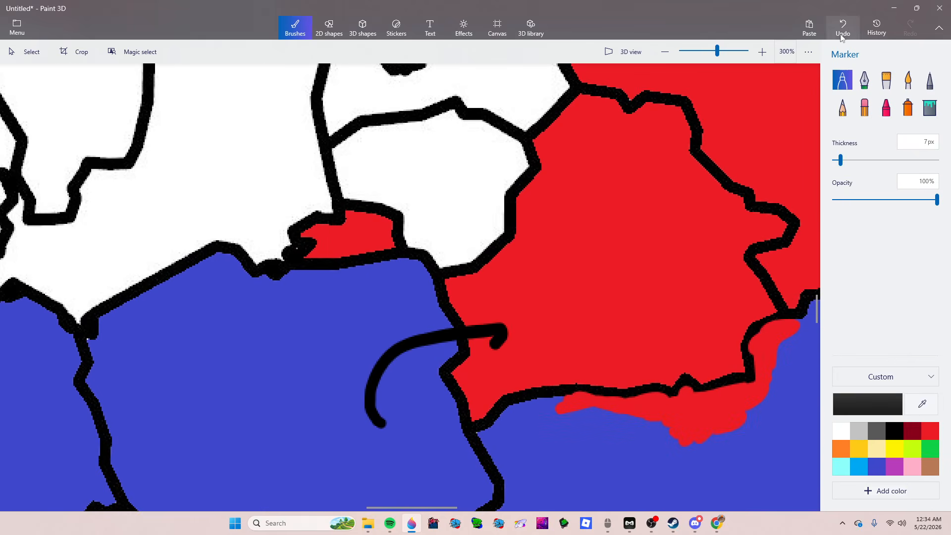
click(842, 28)
Step: Paint over most of the red strip in Ukraine along the Belarus border with the blue 7 px Marker, leaving a thin edge
scroll(392, 361, down, 2)
scroll(615, 303, up, 2)
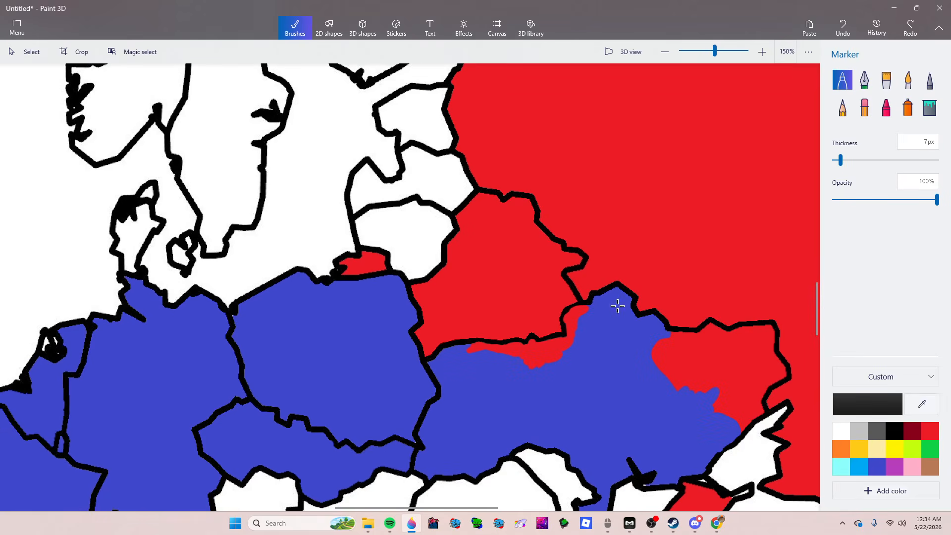
scroll(472, 355, up, 1)
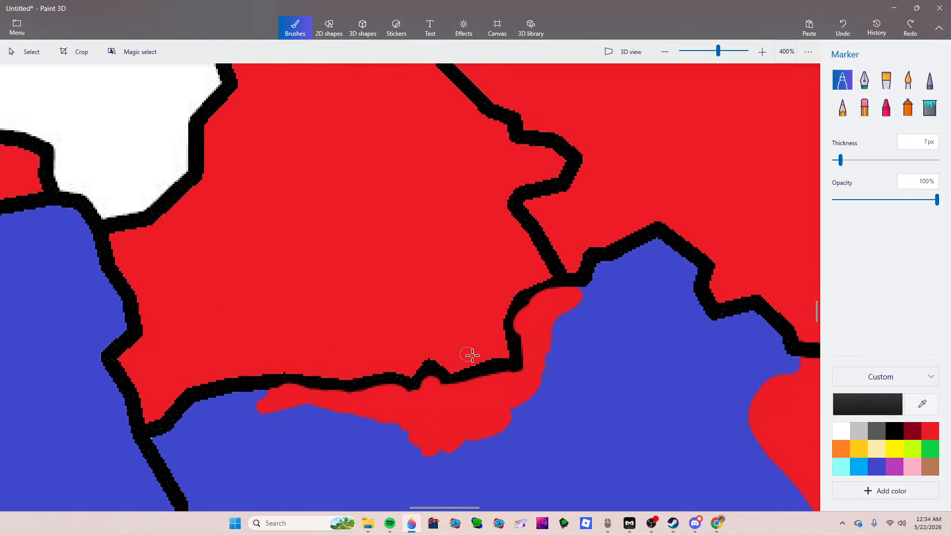
click(871, 465)
scroll(515, 445, up, 2)
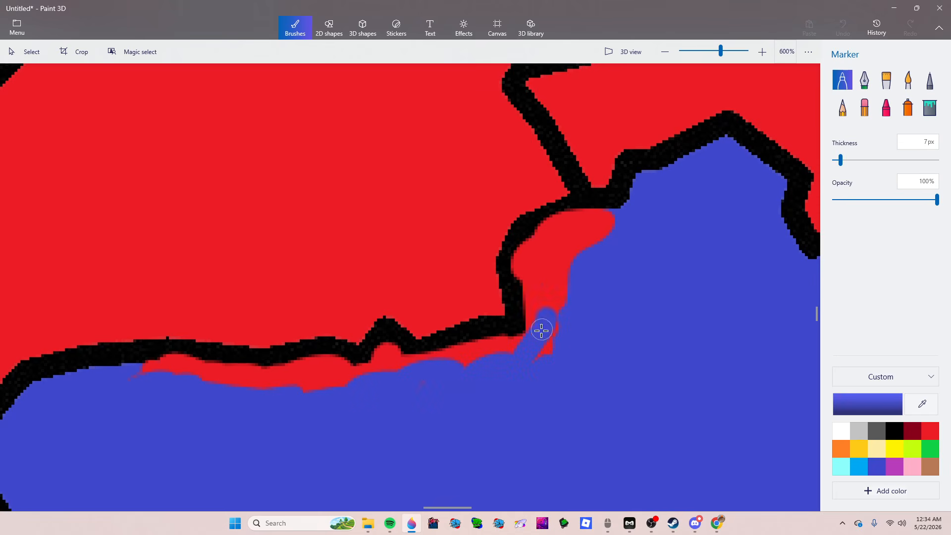
drag(555, 321, 571, 252)
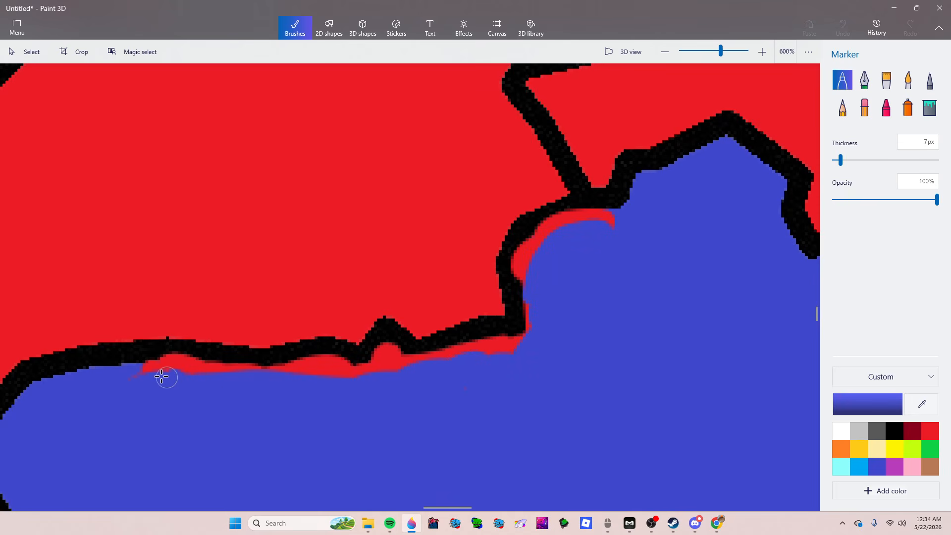
Step: Draw a blue 7 px front line across western Belarus between its southern and northwestern borders and fill the area west of it blue
scroll(356, 392, down, 2)
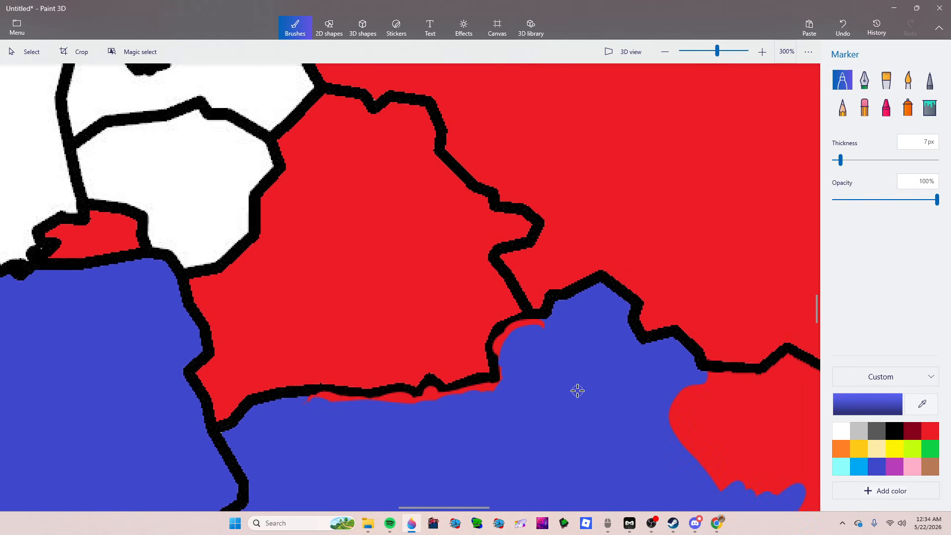
scroll(162, 365, up, 2)
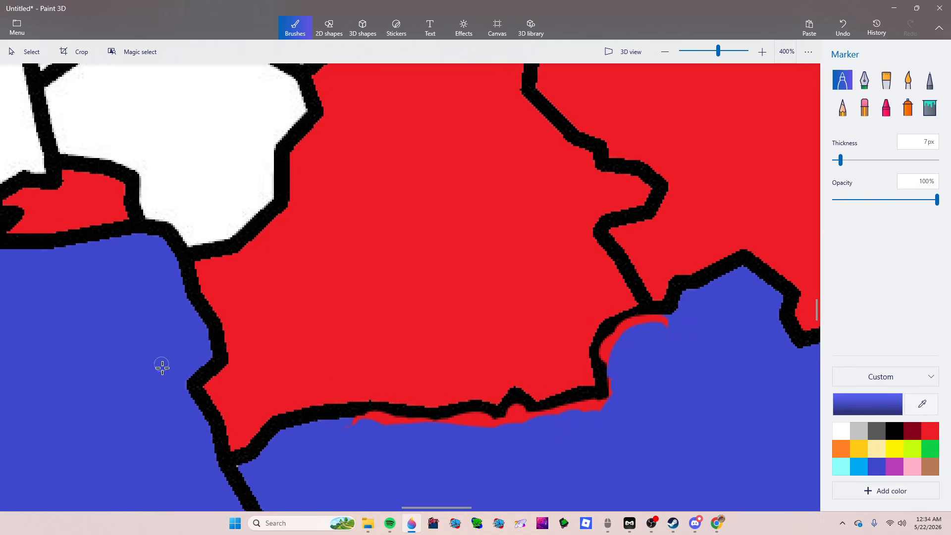
mouse_move(481, 340)
mouse_down()
mouse_move(497, 406)
mouse_move(467, 273)
mouse_up()
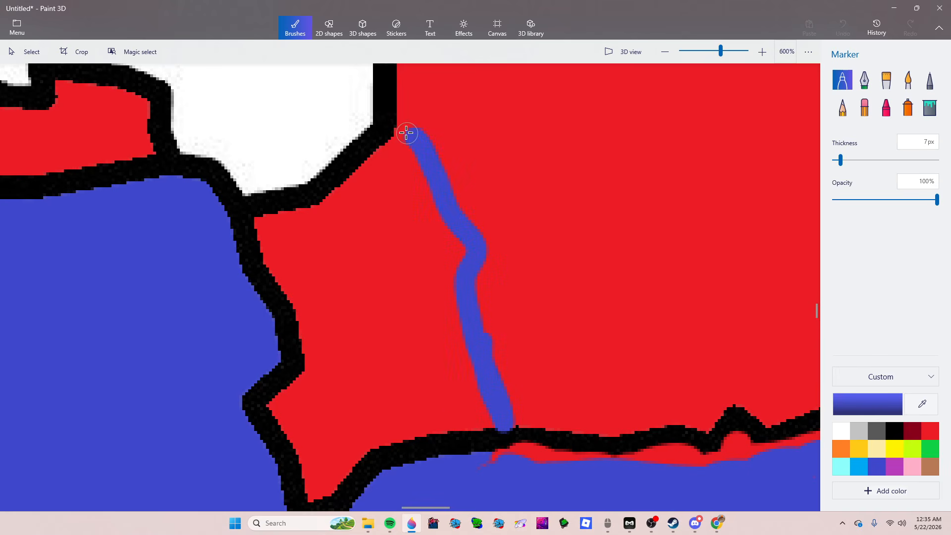
drag(406, 133, 392, 127)
click(929, 107)
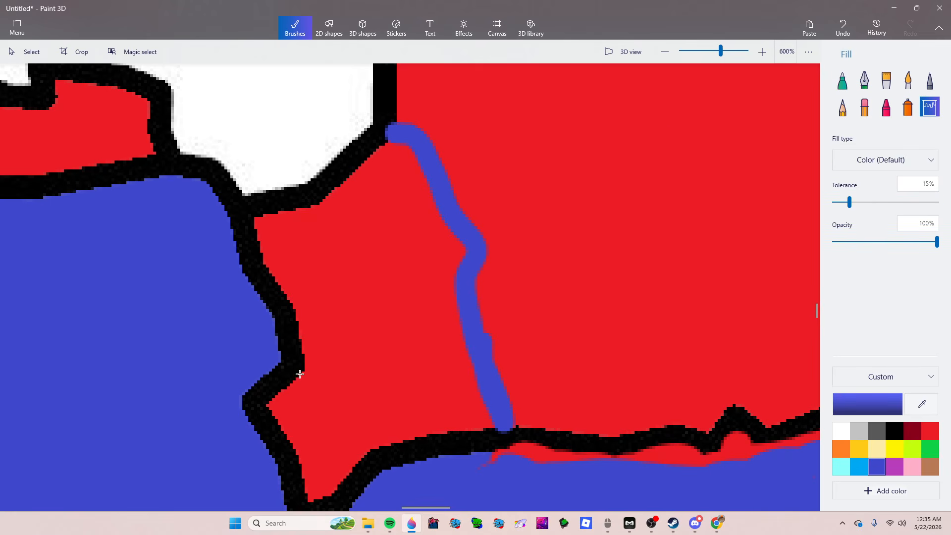
click(352, 329)
Step: Fill the rest of Belarus, the red eastern part of Ukraine and Crimea blue
scroll(439, 274, down, 6)
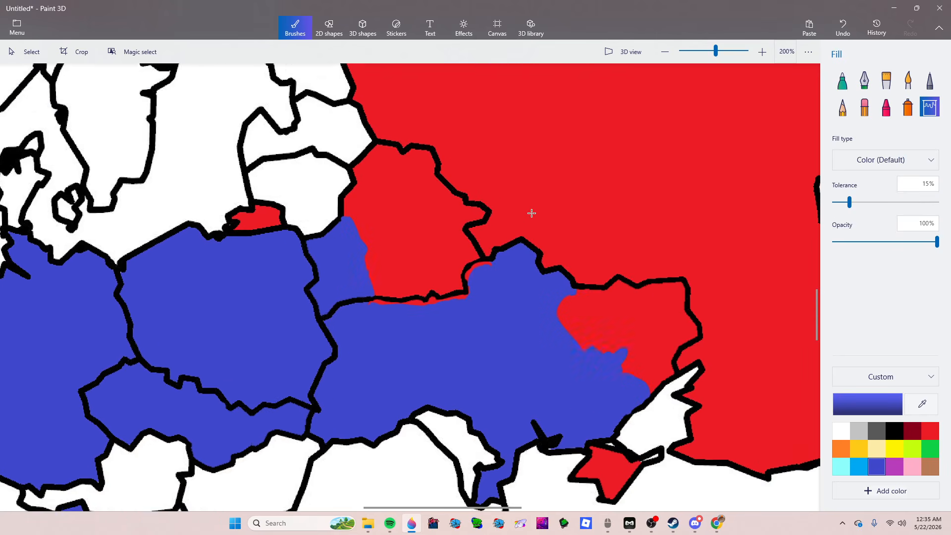
scroll(531, 213, up, 1)
click(337, 226)
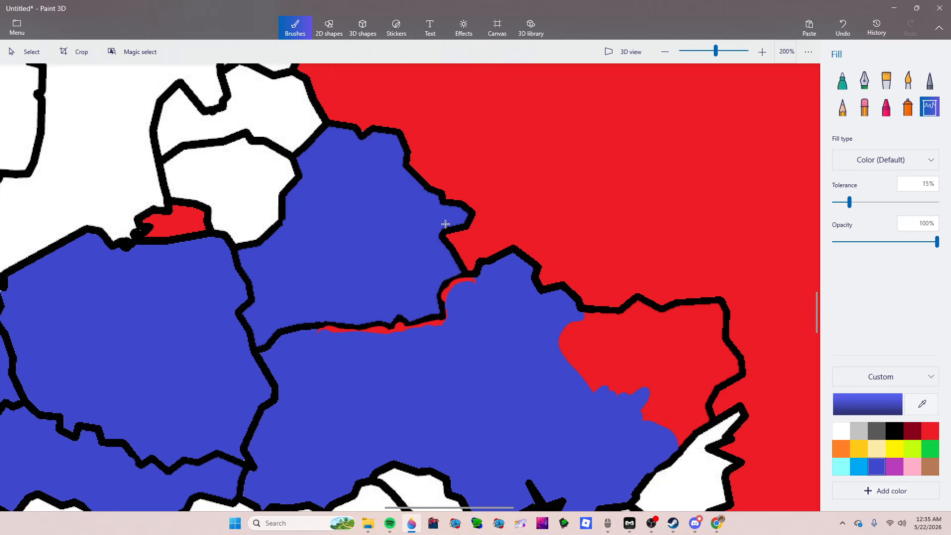
scroll(277, 289, down, 3)
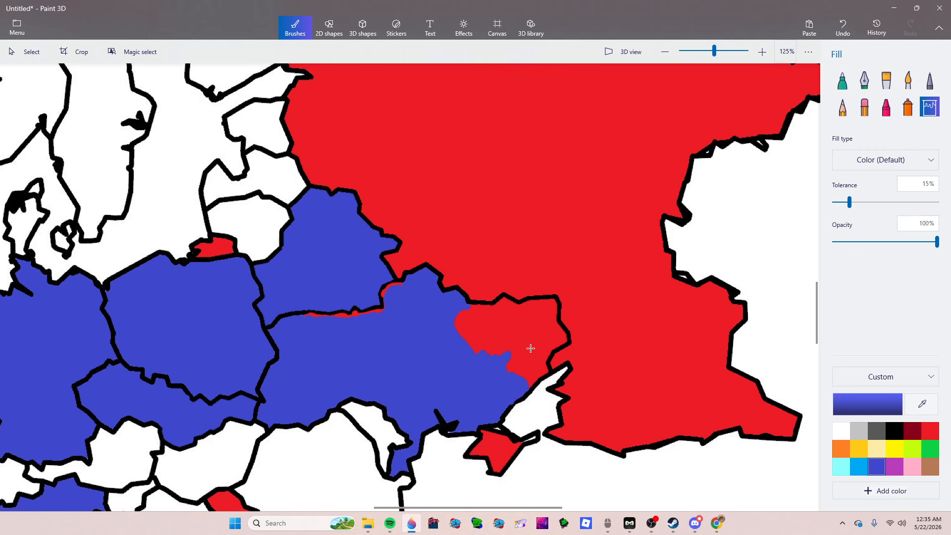
click(530, 348)
click(503, 437)
Step: Remove the leftover red slivers along the Belarus–Ukraine border with blue fills and the blue 7 px Marker
scroll(377, 317, up, 4)
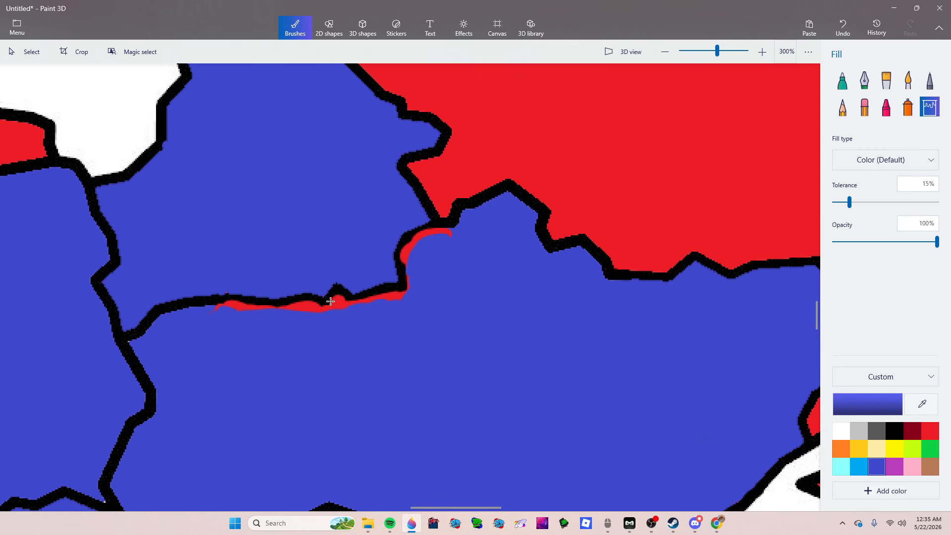
click(337, 303)
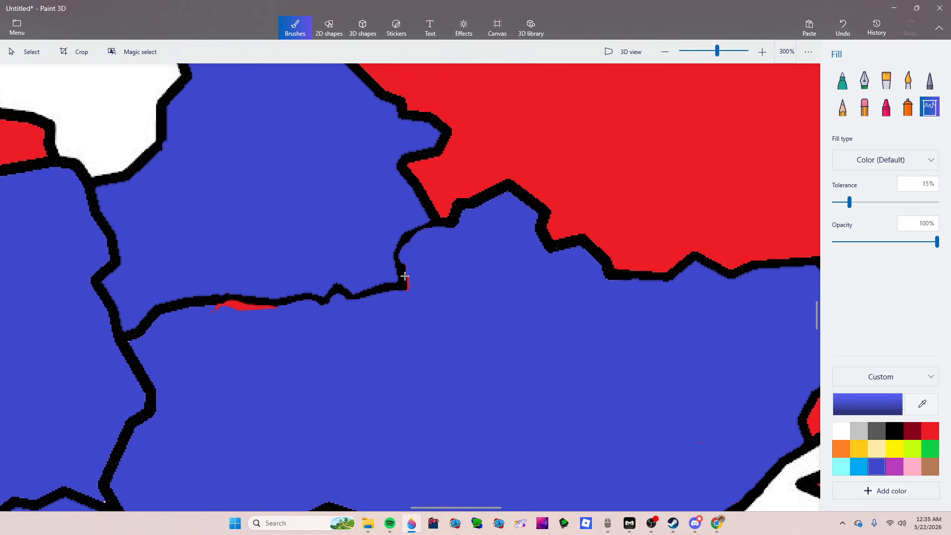
scroll(405, 276, up, 3)
click(53, 326)
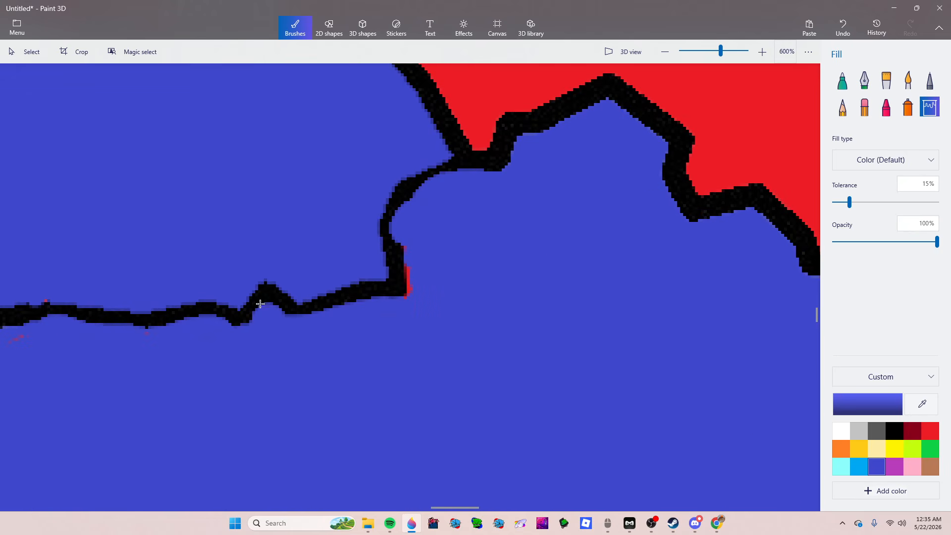
click(842, 80)
scroll(476, 267, up, 2)
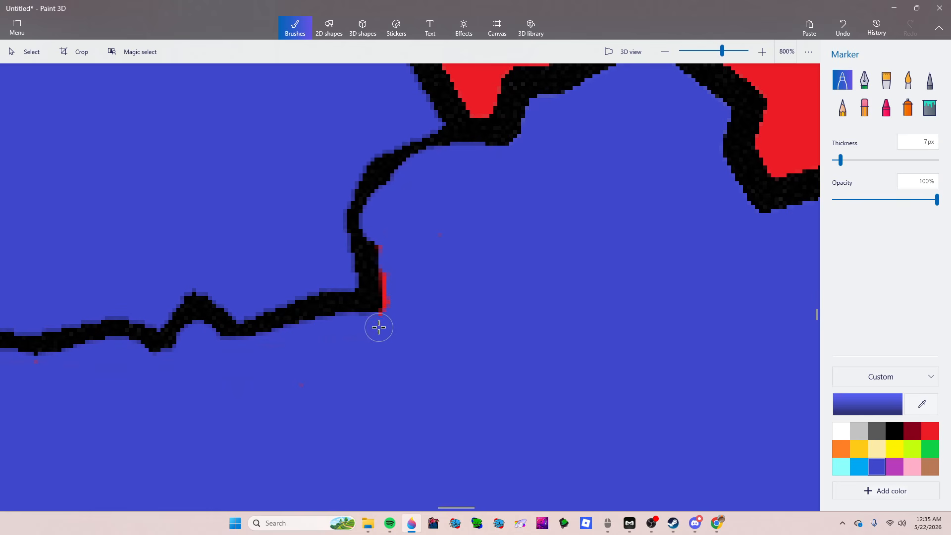
mouse_move(378, 324)
mouse_down()
mouse_move(388, 282)
mouse_move(380, 218)
mouse_up()
scroll(380, 219, down, 2)
scroll(366, 268, down, 4)
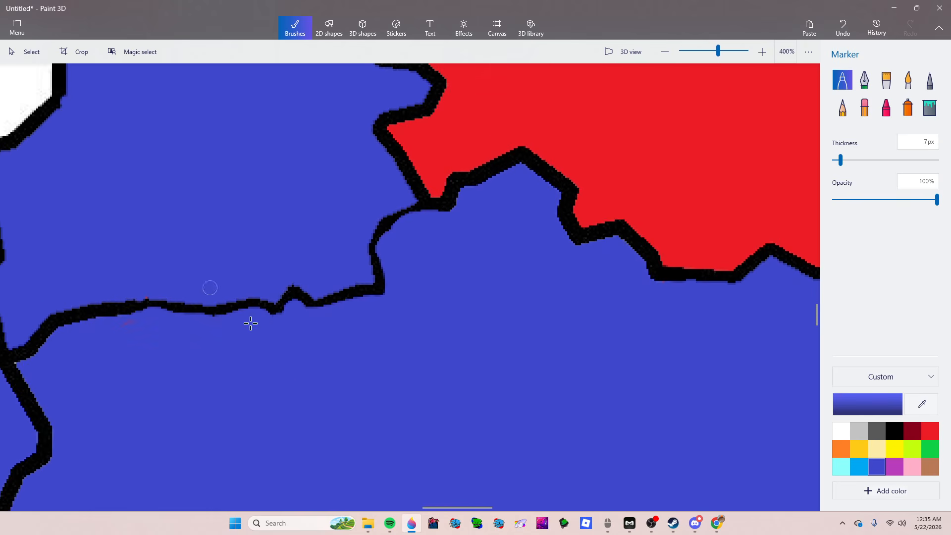
scroll(476, 390, up, 2)
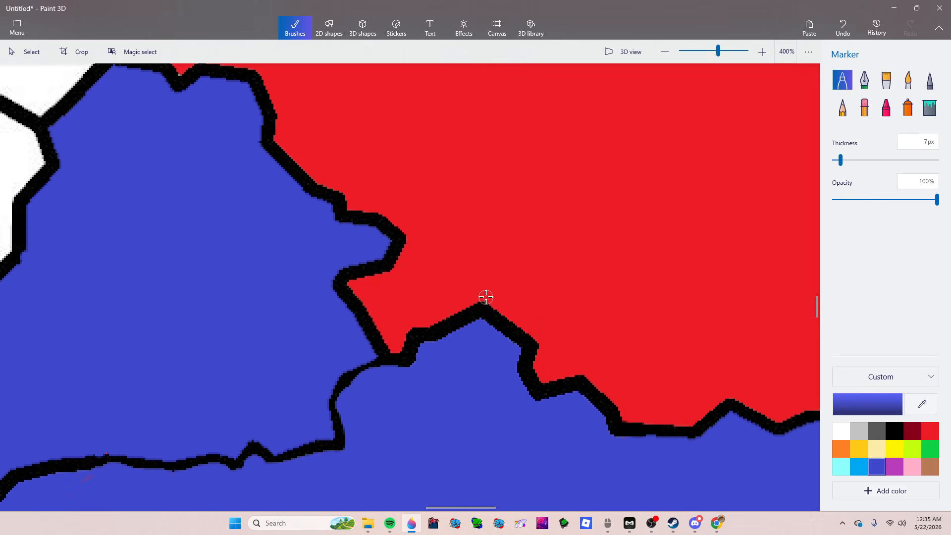
drag(484, 303, 494, 286)
click(842, 27)
click(892, 432)
mouse_move(511, 230)
mouse_down()
mouse_move(472, 192)
mouse_move(471, 159)
mouse_move(372, 122)
mouse_move(350, 87)
mouse_move(260, 76)
mouse_up()
scroll(303, 95, down, 2)
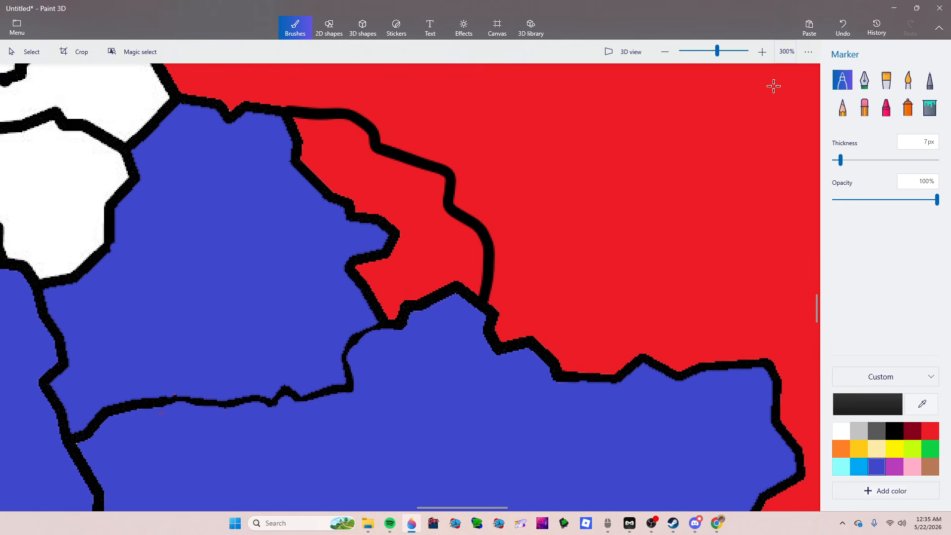
click(843, 27)
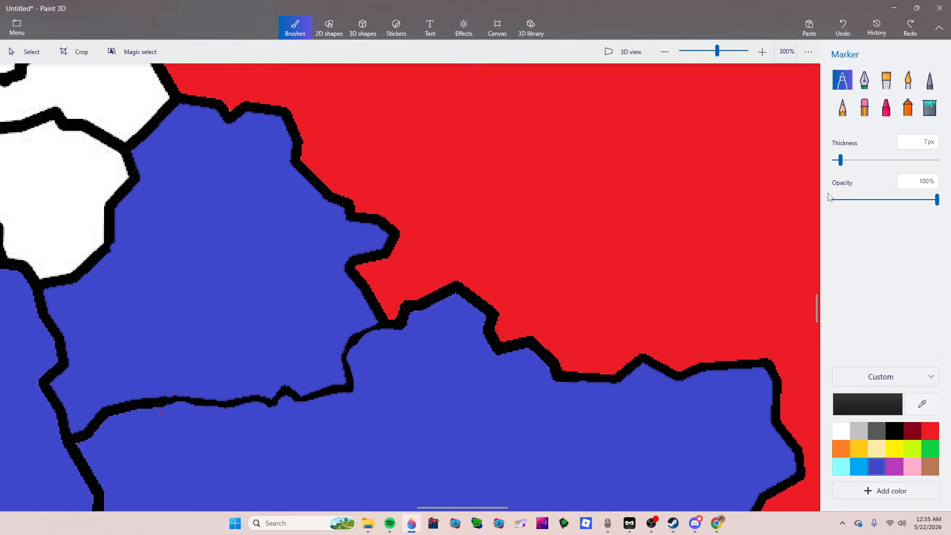
Step: Draw blue 7 px front lines inside Russia, from Ukraine's northern border to Latvia's border and around Ukraine's northeastern border
click(877, 466)
scroll(476, 441, up, 2)
scroll(476, 441, left, 1)
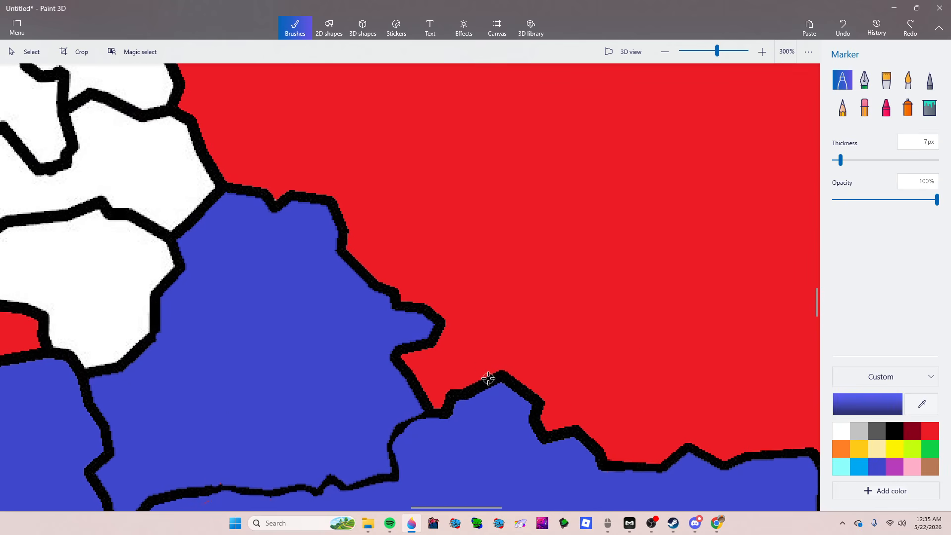
drag(488, 379, 476, 300)
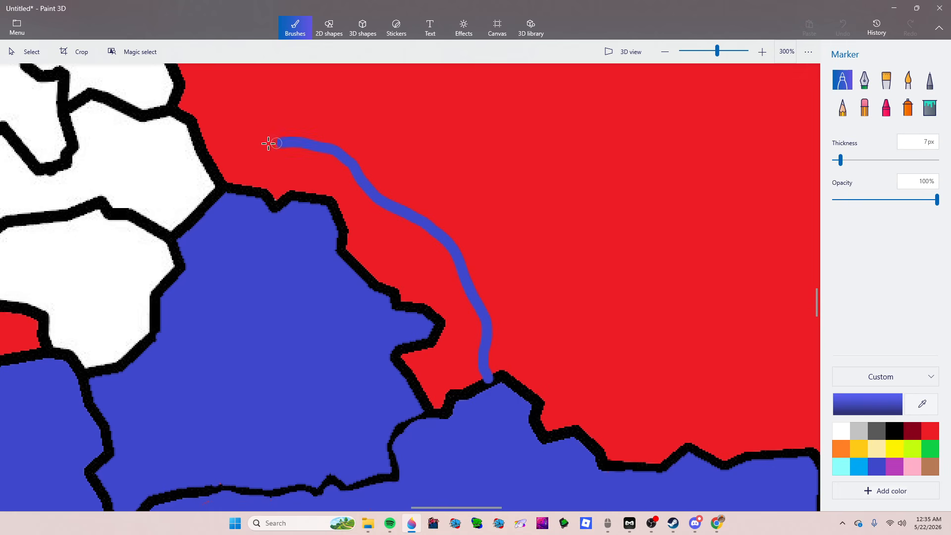
drag(217, 159, 214, 160)
scroll(173, 190, down, 2)
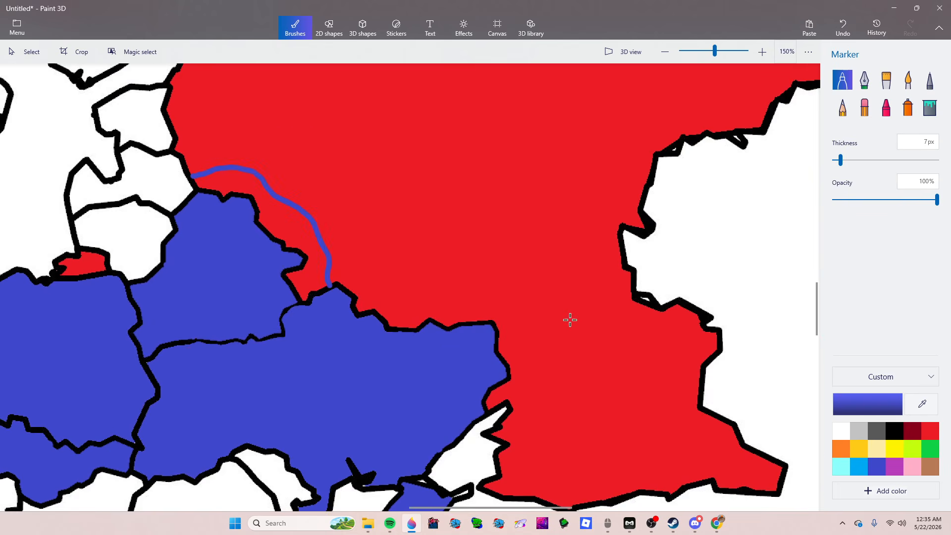
scroll(559, 330, up, 1)
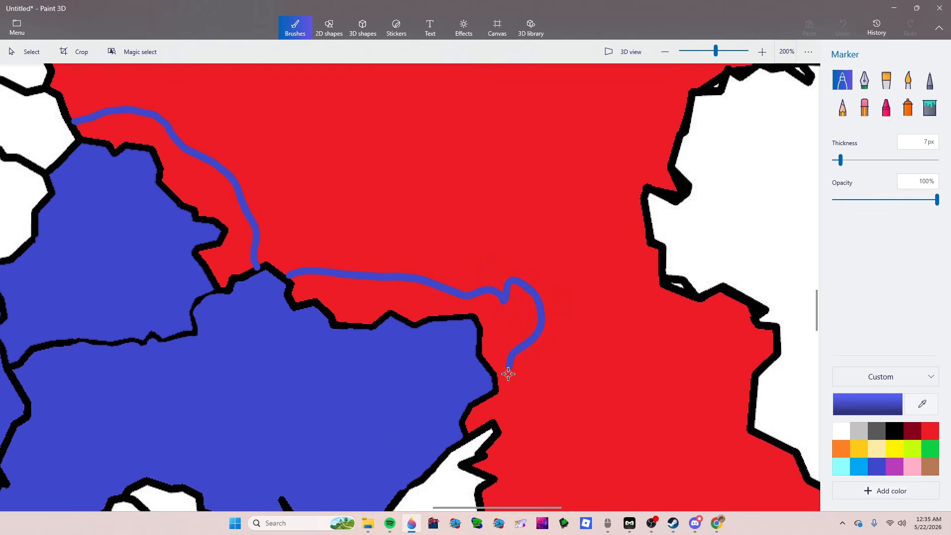
Step: Fill the two red border strips enclosed by the new front lines in western Russia blue
scroll(495, 376, down, 3)
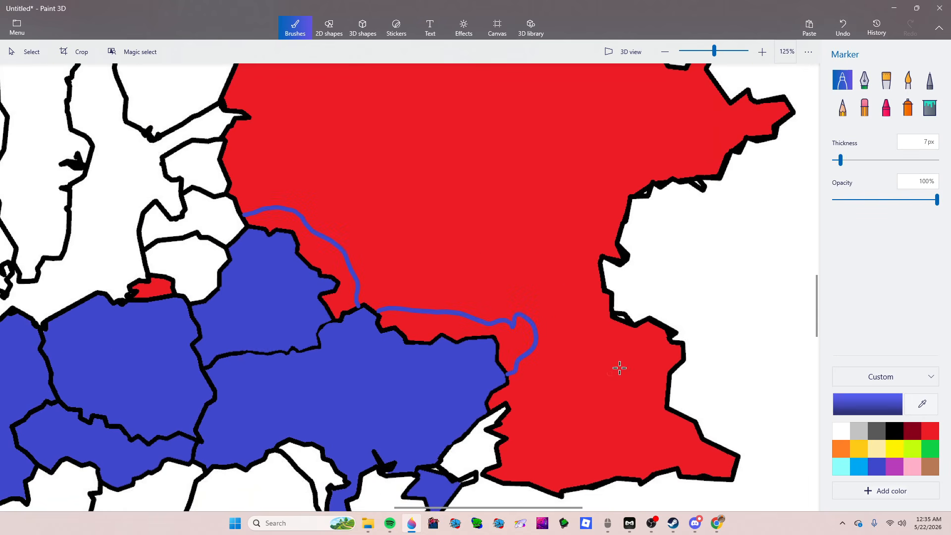
click(930, 107)
click(393, 315)
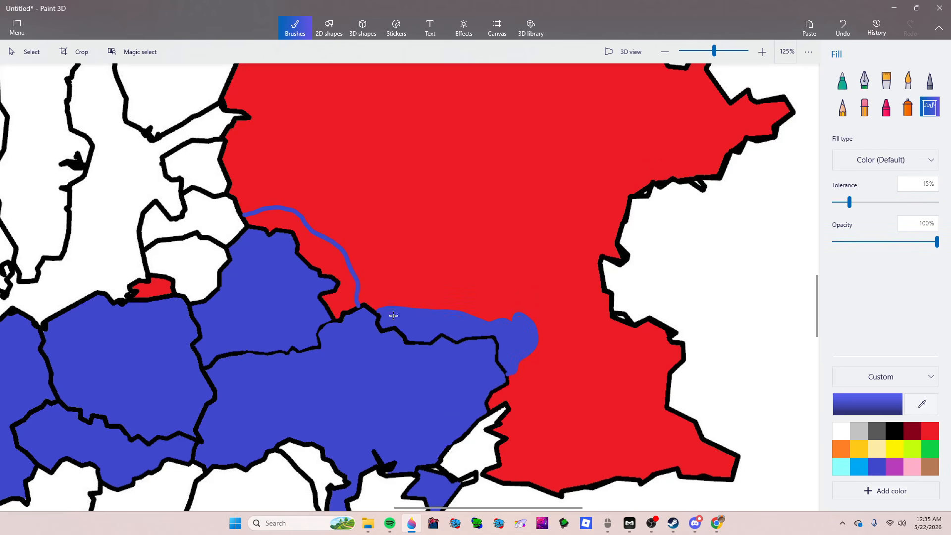
click(343, 293)
Step: Join the two blue strips in western Russia with a blue 7 px Marker line and fill the enclosed red gap blue
click(839, 86)
scroll(348, 270, up, 3)
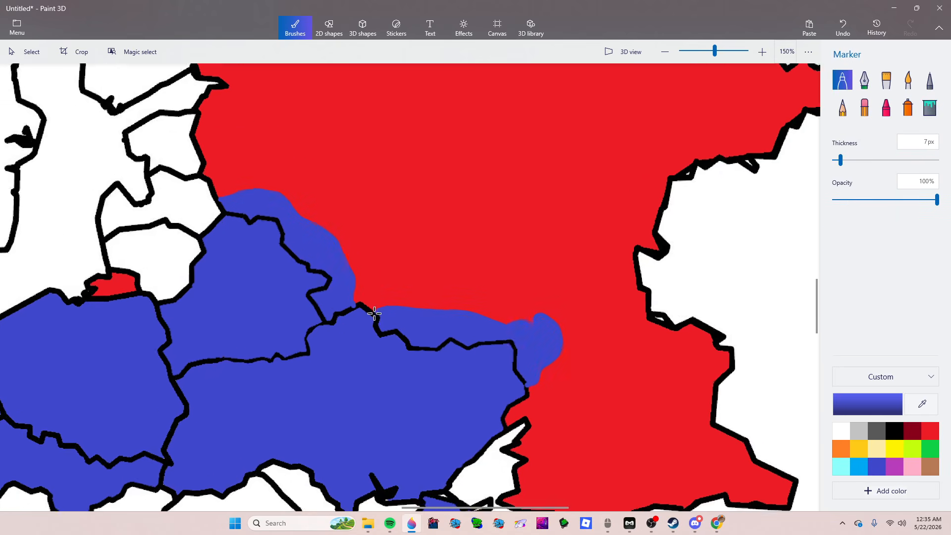
drag(404, 295, 412, 301)
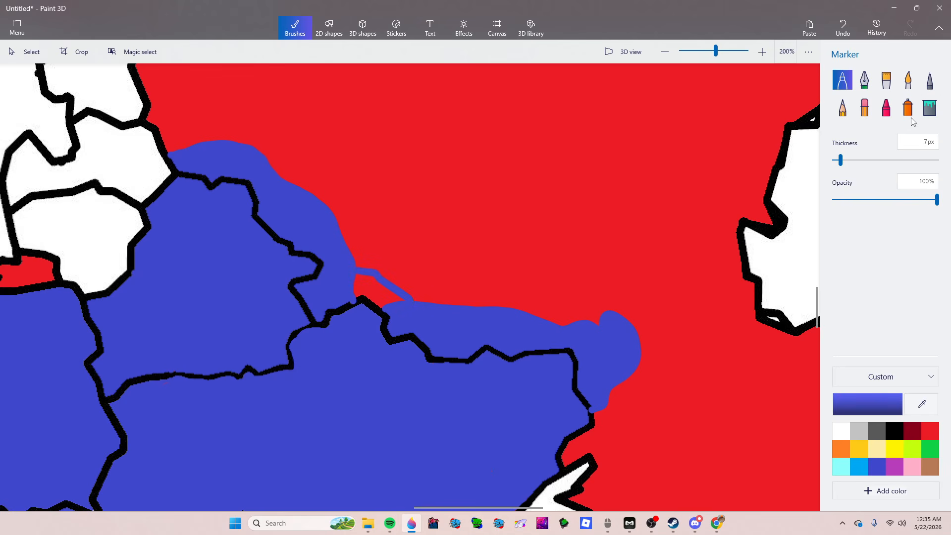
click(929, 108)
scroll(430, 287, down, 1)
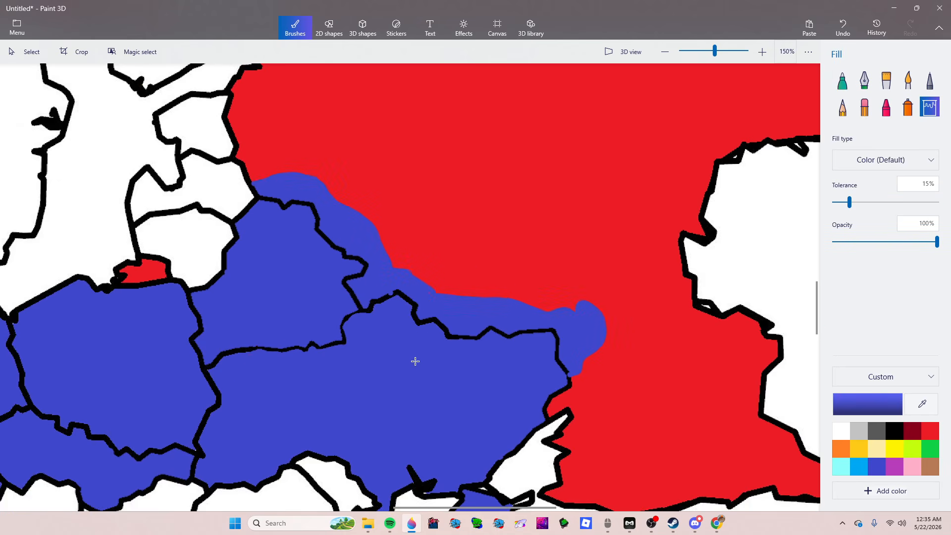
Step: Fill Kaliningrad blue and paint over its black border with Poland using the blue 7 px Marker
scroll(418, 360, up, 2)
scroll(458, 396, down, 3)
scroll(470, 300, down, 1)
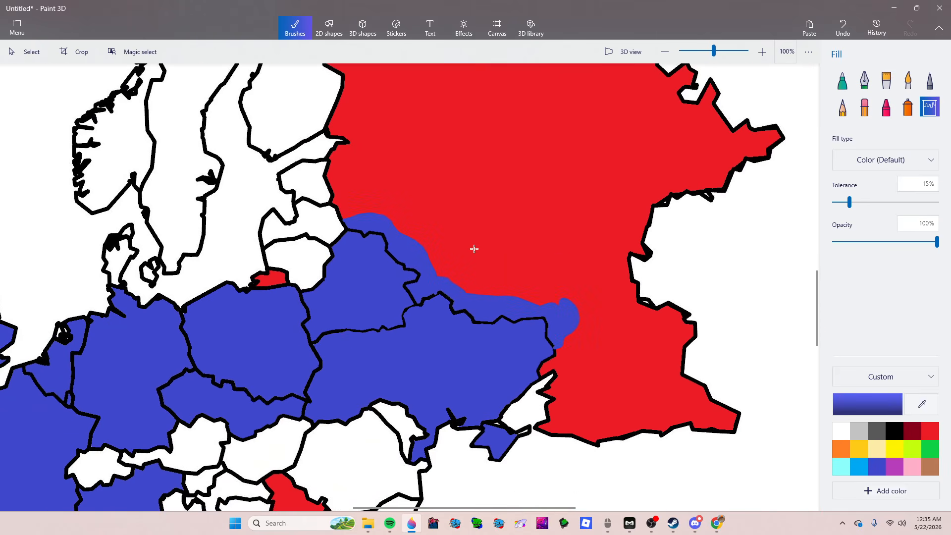
scroll(274, 329, up, 2)
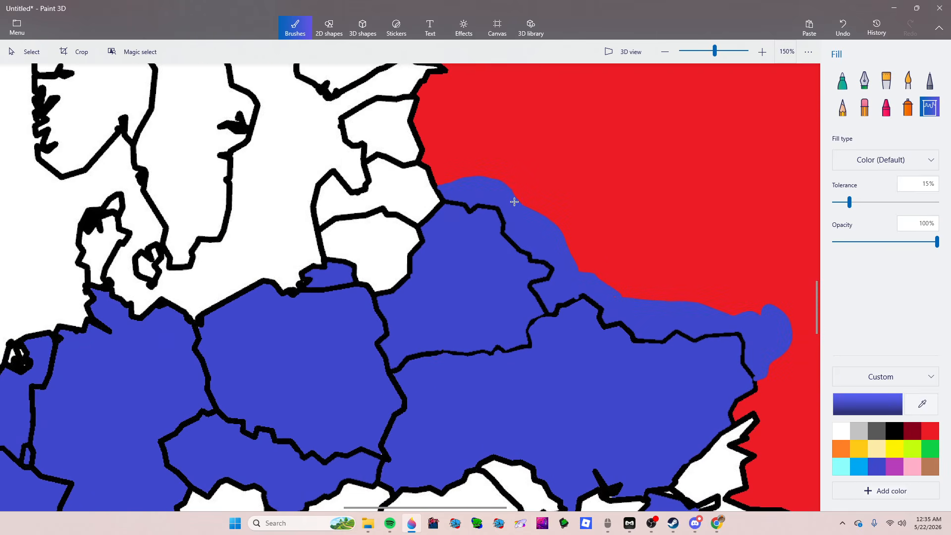
click(841, 88)
scroll(367, 339, up, 6)
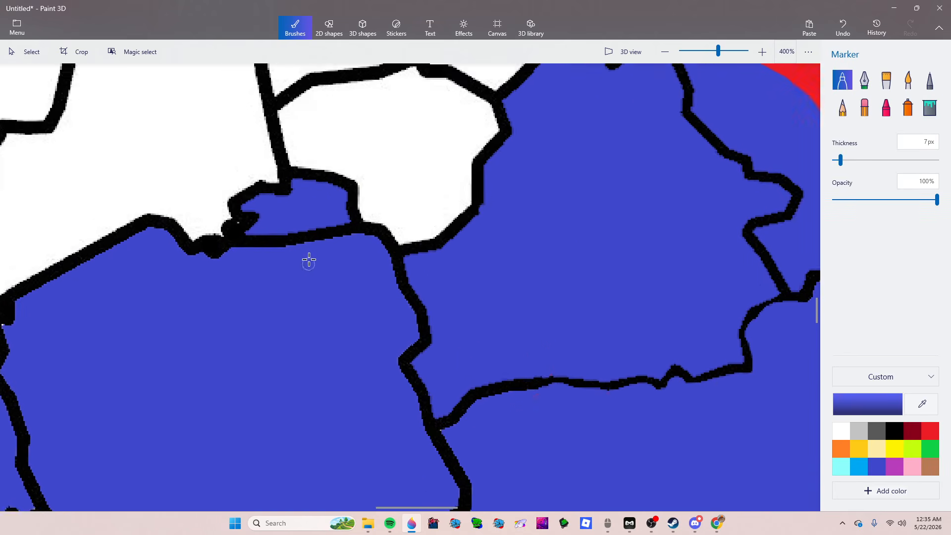
mouse_move(375, 209)
mouse_down()
mouse_move(368, 227)
mouse_move(297, 256)
mouse_move(242, 263)
mouse_move(338, 205)
mouse_move(283, 240)
mouse_move(208, 264)
mouse_move(220, 254)
mouse_move(205, 260)
mouse_move(216, 232)
mouse_move(199, 242)
mouse_move(218, 237)
mouse_up()
scroll(210, 378, down, 8)
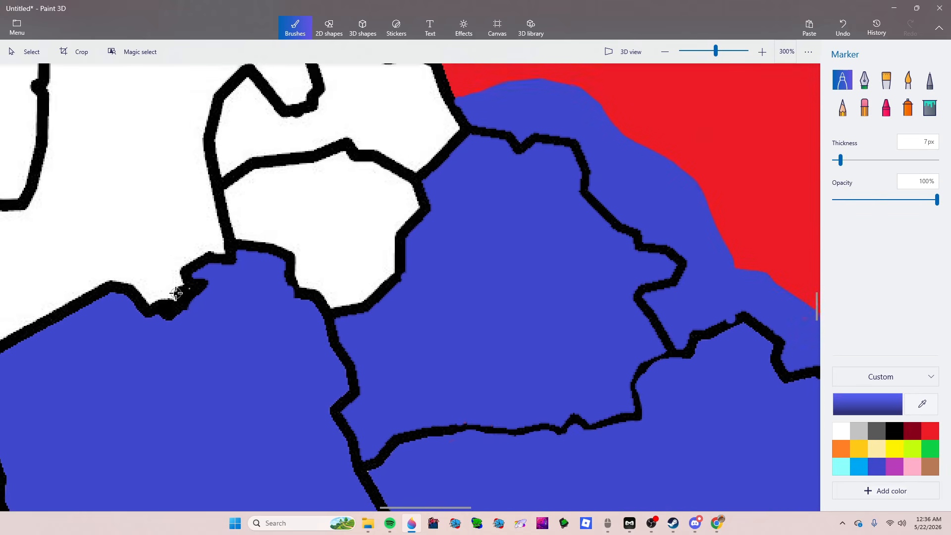
Step: Draw black 7 px borders inside Belarus, from Poland to its eastern edge and from that line up to Lithuania's border
scroll(245, 347, up, 4)
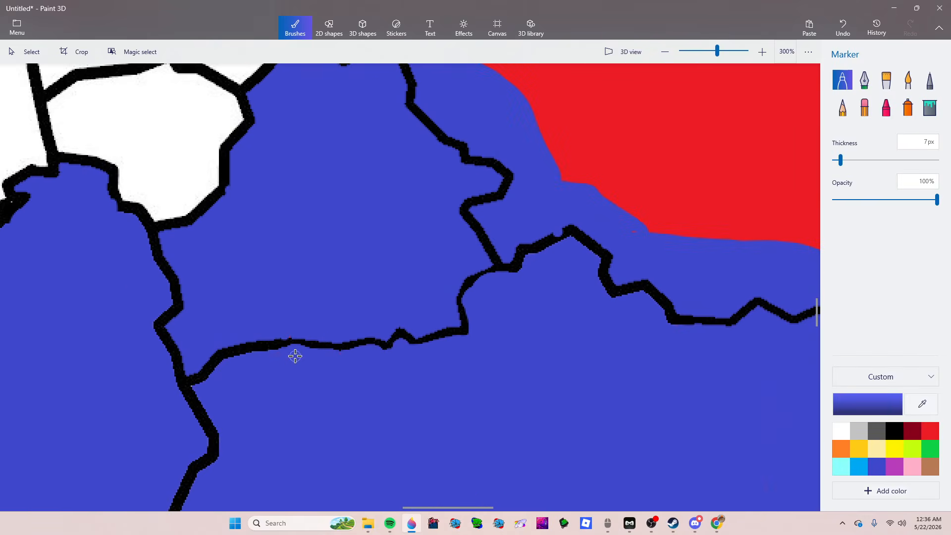
scroll(204, 358, up, 3)
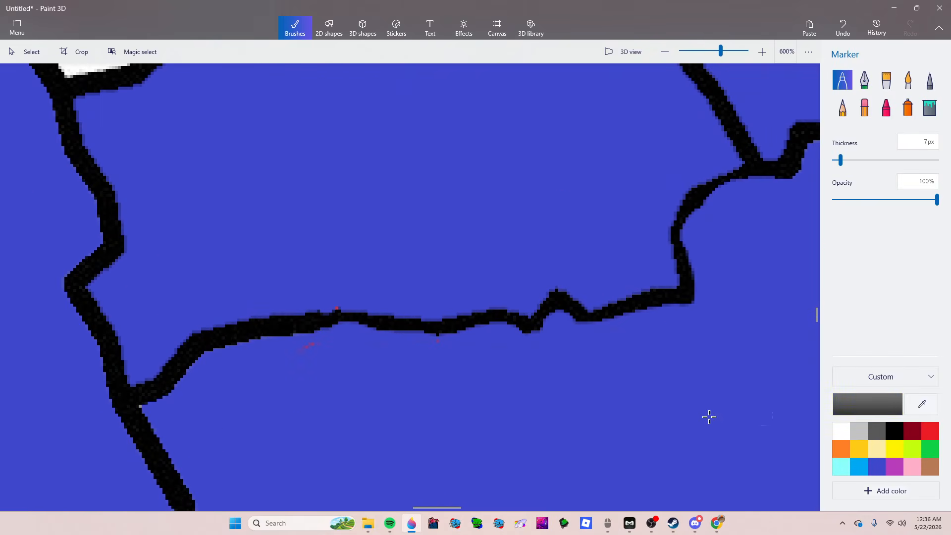
click(893, 438)
scroll(562, 401, down, 3)
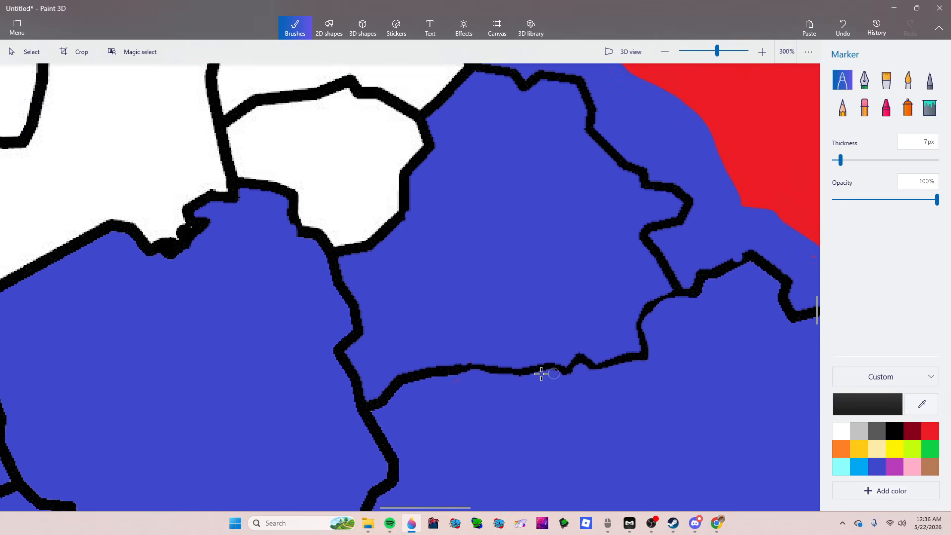
mouse_move(358, 392)
mouse_down()
mouse_move(410, 344)
mouse_move(530, 314)
mouse_move(595, 284)
mouse_move(624, 233)
mouse_move(653, 222)
mouse_up()
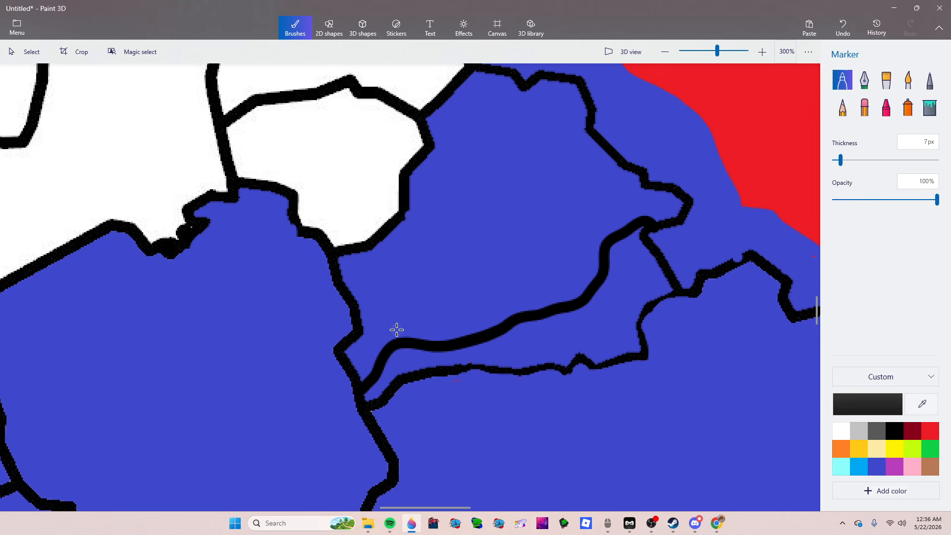
mouse_move(450, 340)
mouse_down()
mouse_move(421, 294)
mouse_move(422, 254)
mouse_move(398, 231)
mouse_up()
scroll(256, 395, down, 1)
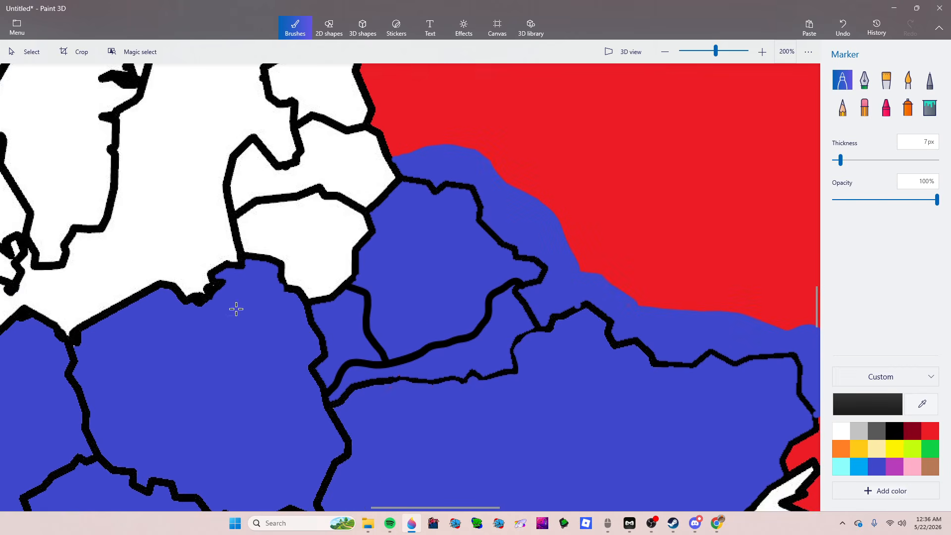
Step: Draw a black 7 px border through the blue strip in Russia, from Belarus's eastern tip to Ukraine's northeastern corner
scroll(353, 280, down, 1)
scroll(556, 303, up, 2)
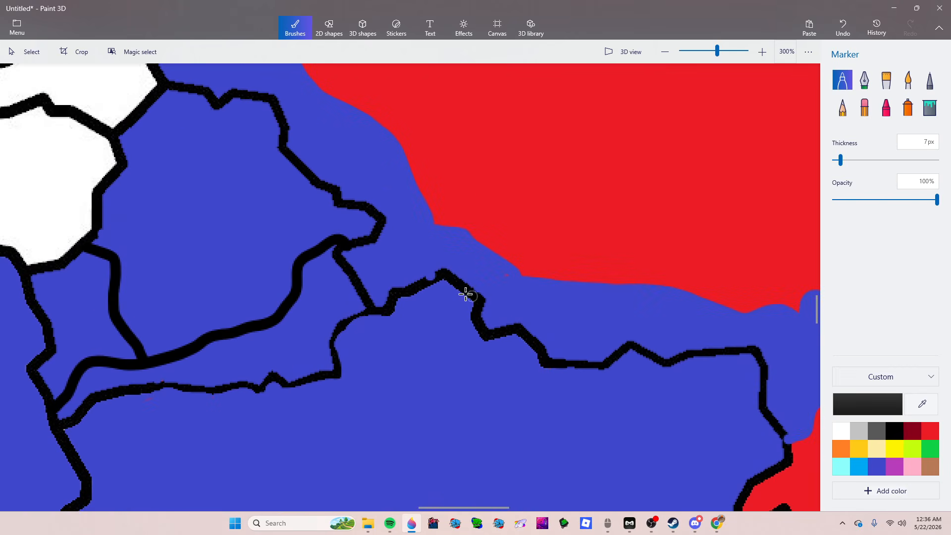
scroll(276, 314, down, 2)
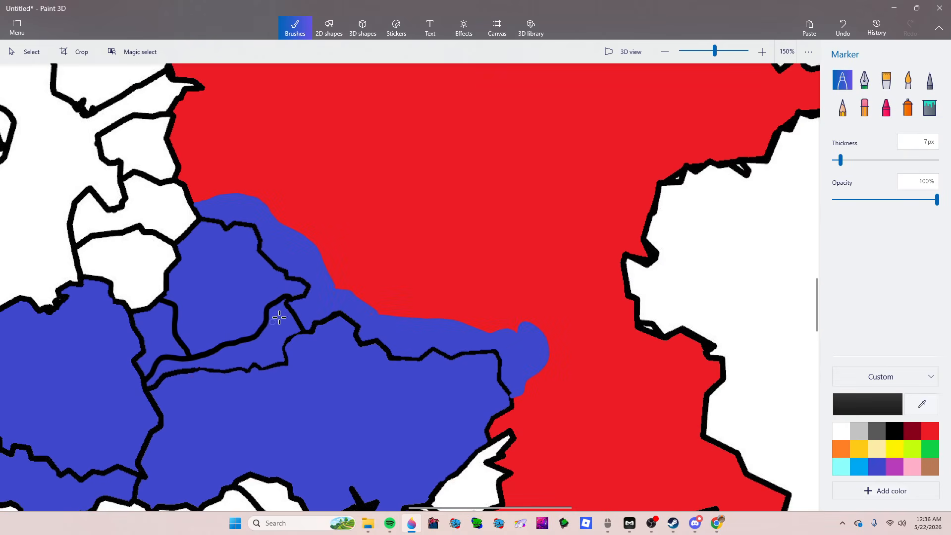
scroll(287, 312, up, 1)
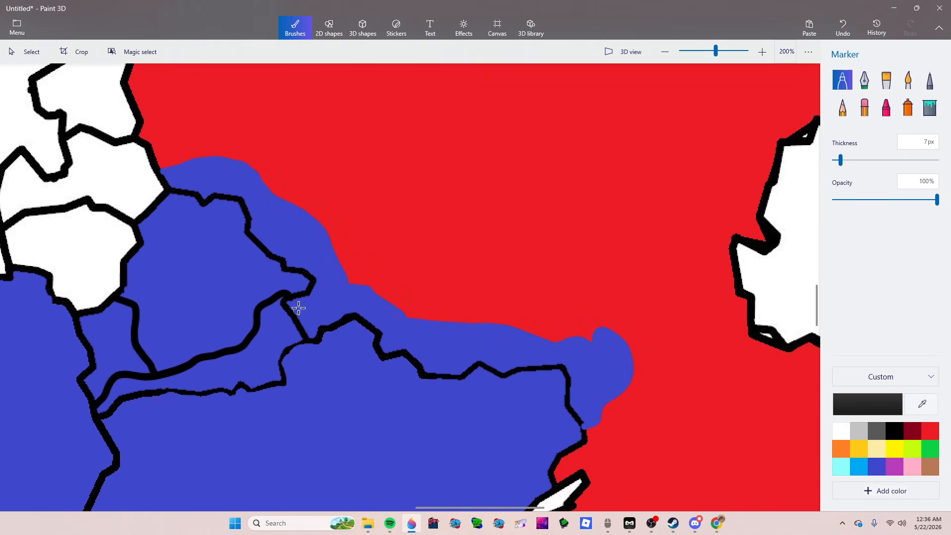
drag(309, 287, 374, 312)
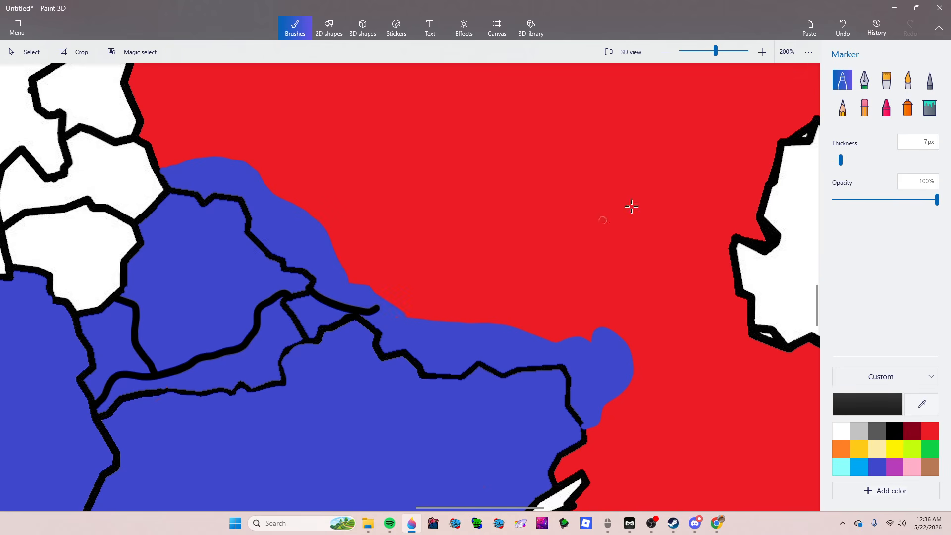
click(842, 27)
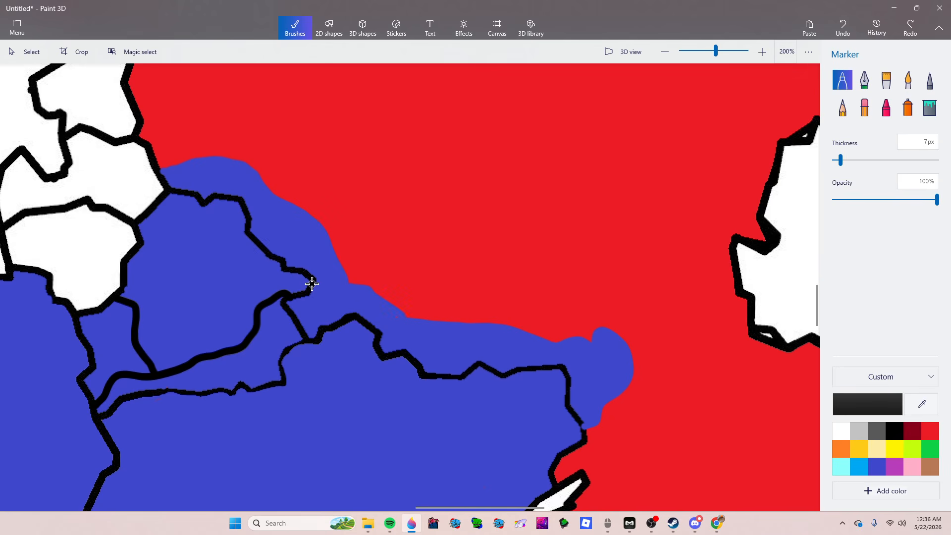
drag(312, 283, 357, 295)
drag(418, 336, 521, 343)
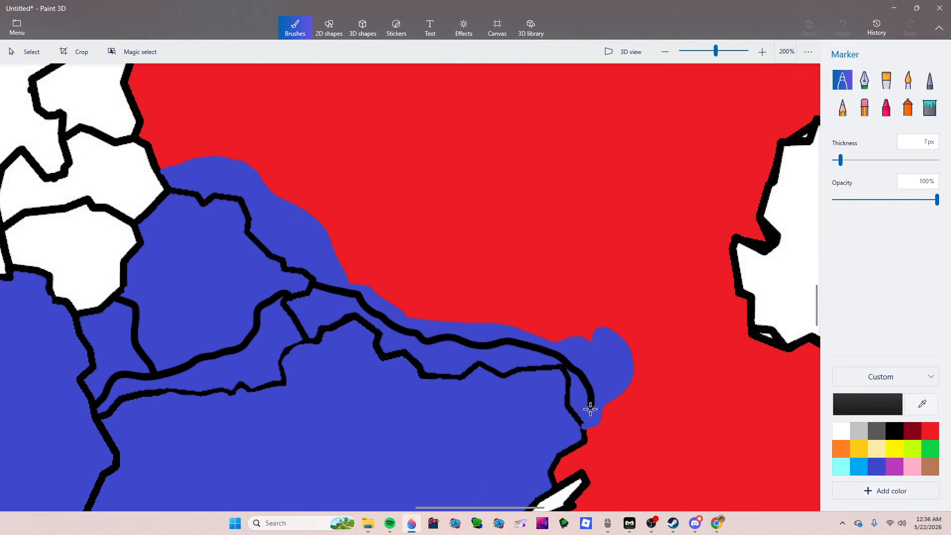
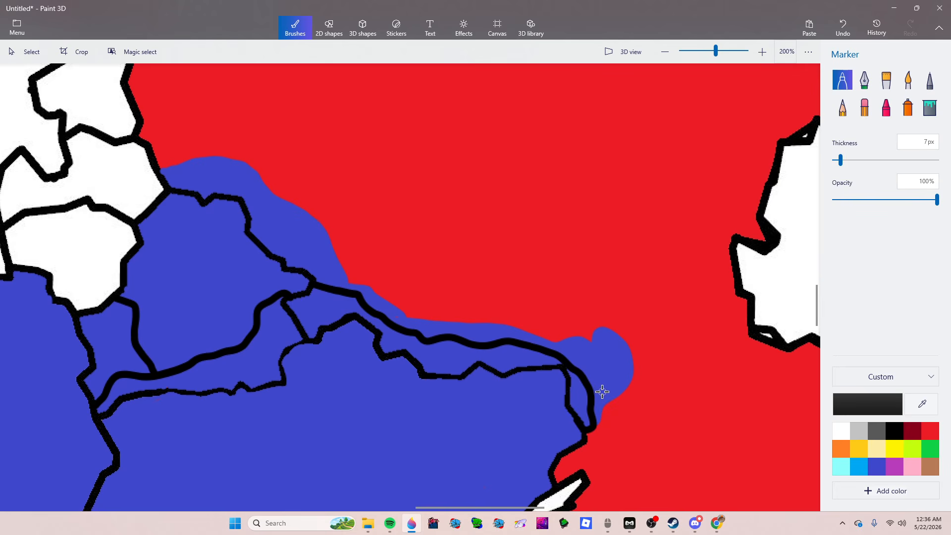
Step: Fill the blue strip in western Russia outside the new black border red
scroll(568, 452, down, 2)
scroll(301, 293, up, 1)
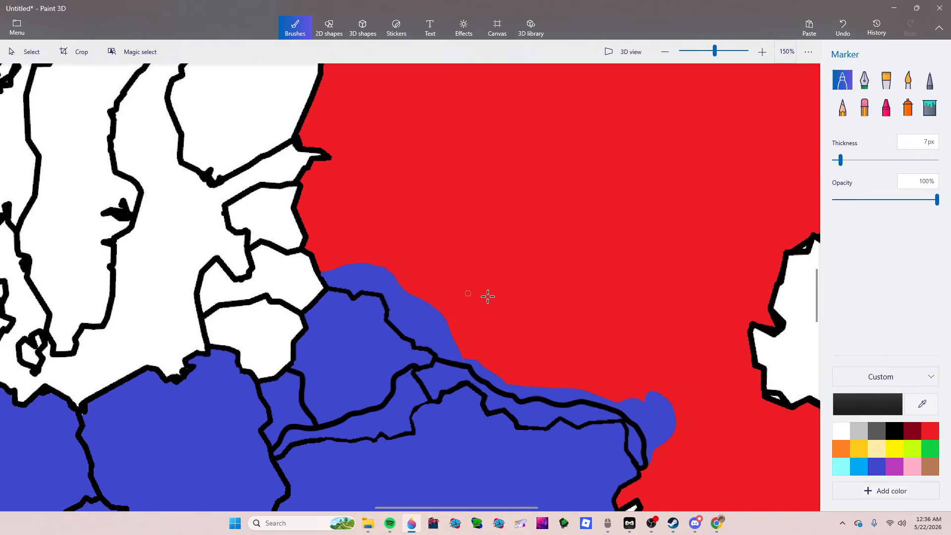
scroll(488, 297, up, 3)
click(929, 430)
scroll(367, 312, down, 3)
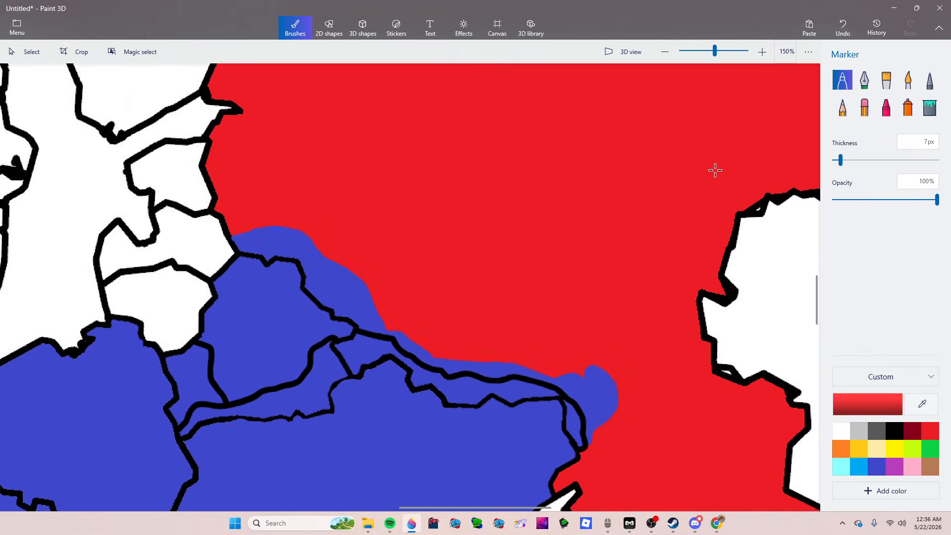
click(929, 107)
click(375, 295)
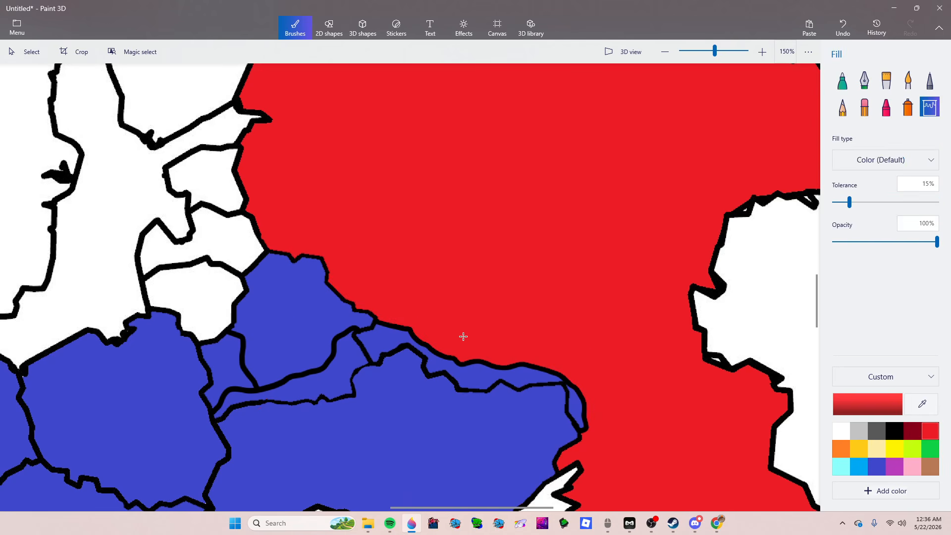
Step: Fill the large northern part of Belarus red
click(841, 79)
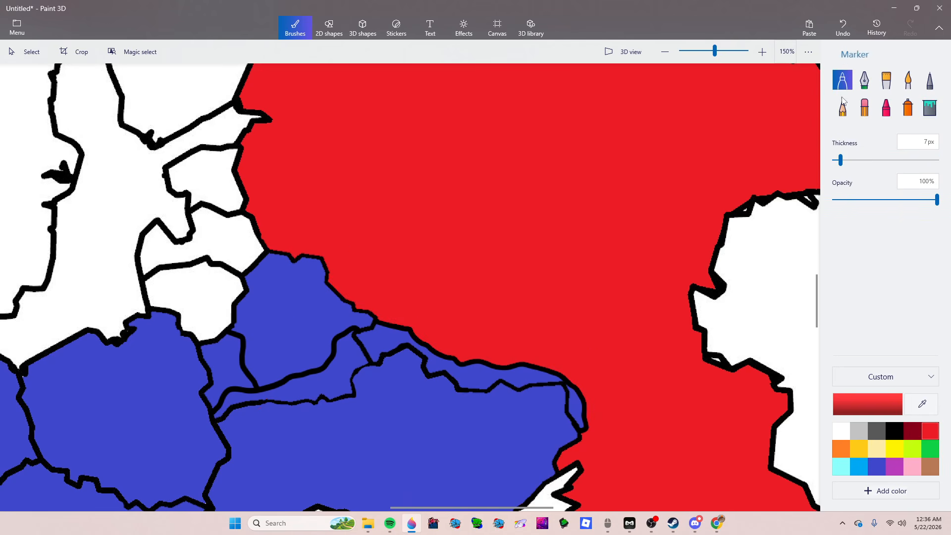
click(926, 111)
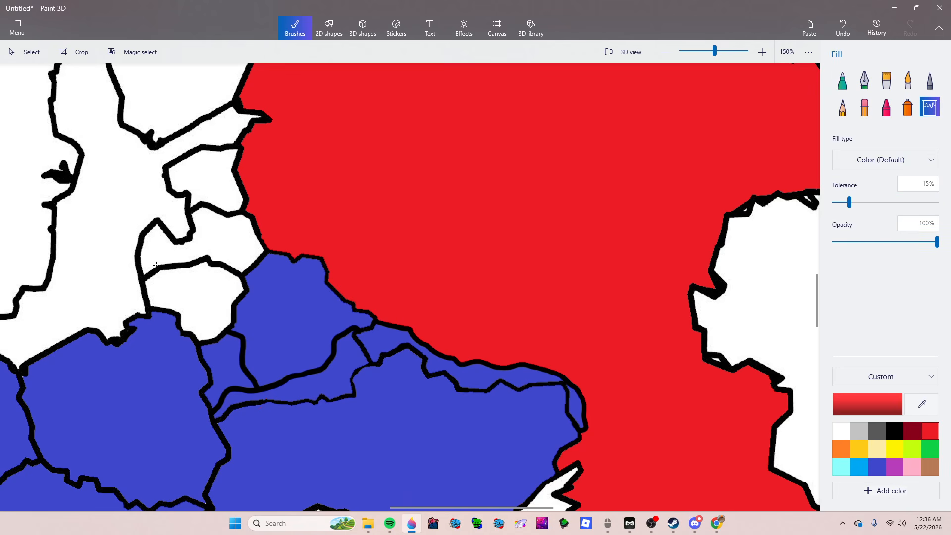
click(277, 304)
Step: Paint over the black border between red Belarus and Russia with the red 7 px Marker
ctrl+scroll(171, 254, up, 2)
click(841, 79)
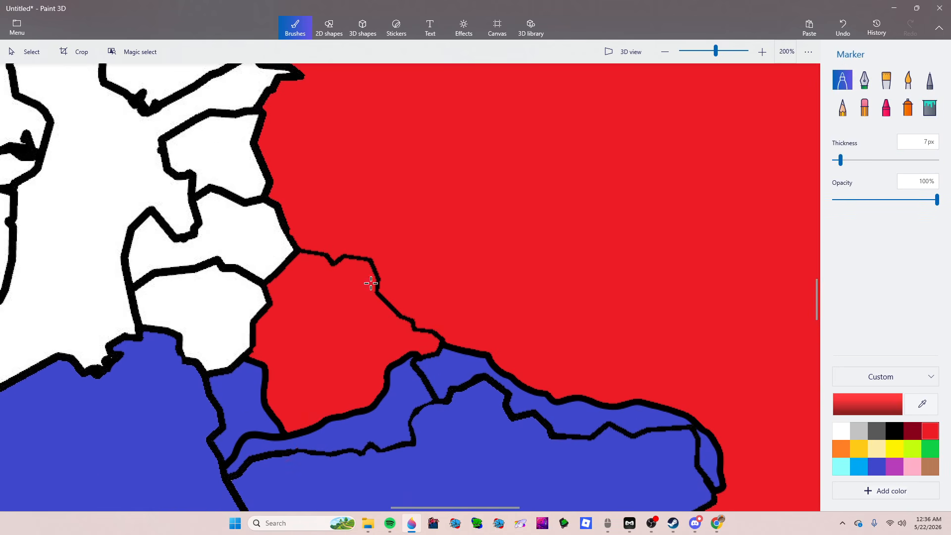
scroll(370, 283, up, 2)
mouse_move(481, 379)
mouse_down()
mouse_move(491, 354)
mouse_move(446, 341)
mouse_move(455, 355)
mouse_move(409, 362)
mouse_move(427, 343)
mouse_move(425, 326)
mouse_move(414, 339)
mouse_move(432, 346)
mouse_move(370, 322)
mouse_move(402, 326)
mouse_move(352, 291)
mouse_move(395, 312)
mouse_move(404, 331)
mouse_move(352, 254)
mouse_move(344, 297)
mouse_move(328, 231)
mouse_move(333, 243)
mouse_move(362, 249)
mouse_move(314, 221)
mouse_move(371, 231)
mouse_move(299, 208)
mouse_up()
mouse_move(258, 232)
mouse_down()
mouse_move(267, 203)
mouse_move(248, 189)
mouse_move(225, 201)
mouse_up()
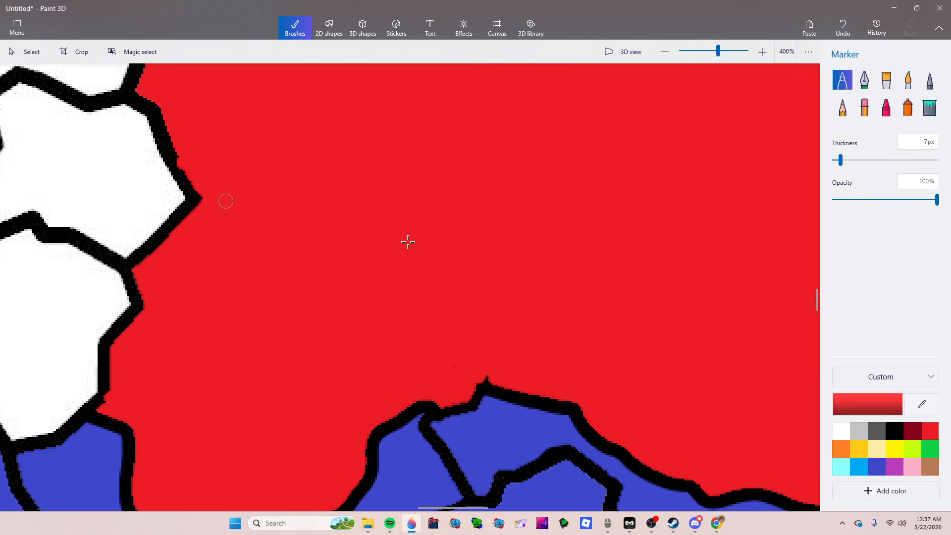
Step: Paint over the old black Belarus–Ukraine border below the red area with the blue 7 px Marker
scroll(406, 241, down, 3)
scroll(278, 418, down, 1)
scroll(277, 418, up, 3)
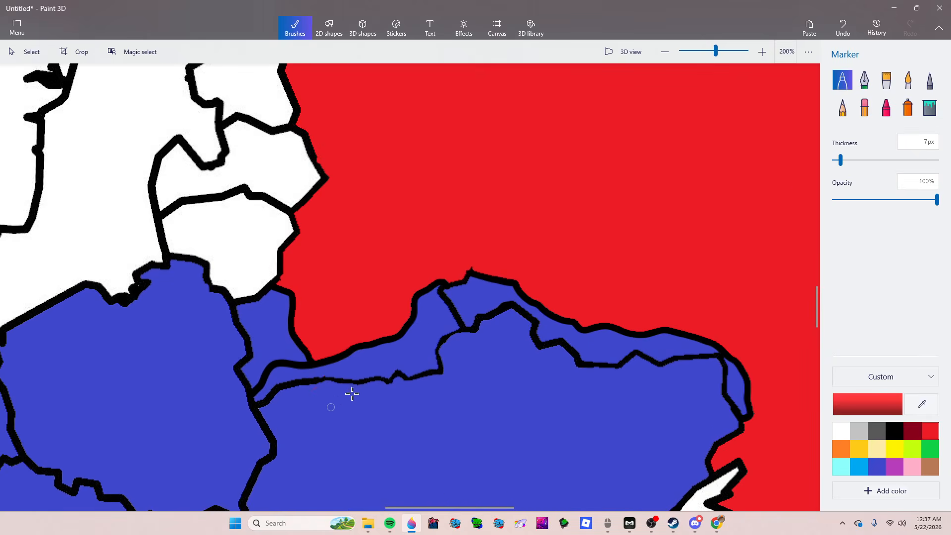
click(877, 467)
scroll(484, 344, up, 1)
mouse_move(484, 344)
mouse_down()
mouse_move(476, 375)
mouse_move(468, 312)
mouse_move(490, 328)
mouse_move(461, 344)
mouse_move(471, 302)
mouse_move(475, 332)
mouse_move(522, 284)
mouse_move(519, 258)
mouse_up()
mouse_move(481, 348)
mouse_down()
mouse_move(452, 382)
mouse_move(353, 375)
mouse_move(377, 398)
mouse_move(322, 383)
mouse_move(305, 401)
mouse_move(284, 402)
mouse_move(306, 390)
mouse_move(287, 367)
mouse_move(289, 375)
mouse_move(230, 384)
mouse_move(223, 396)
mouse_move(134, 423)
mouse_move(130, 441)
mouse_move(110, 427)
mouse_move(145, 433)
mouse_move(128, 419)
mouse_move(128, 431)
mouse_move(175, 393)
mouse_move(124, 405)
mouse_move(200, 388)
mouse_up()
scroll(163, 190, down, 2)
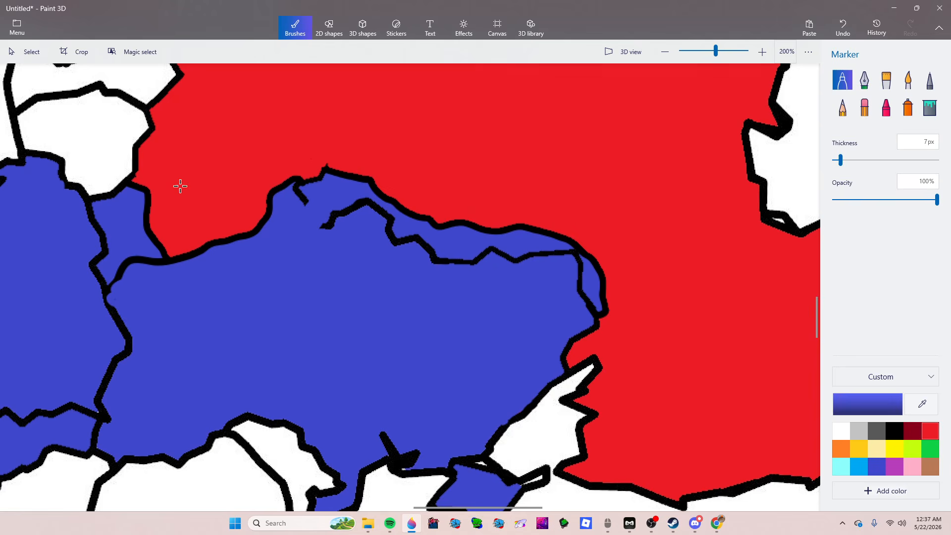
Step: Cover Ukraine's old northern and northeastern border with Russia using the blue Marker at 11 px
scroll(453, 223, up, 1)
scroll(478, 237, up, 1)
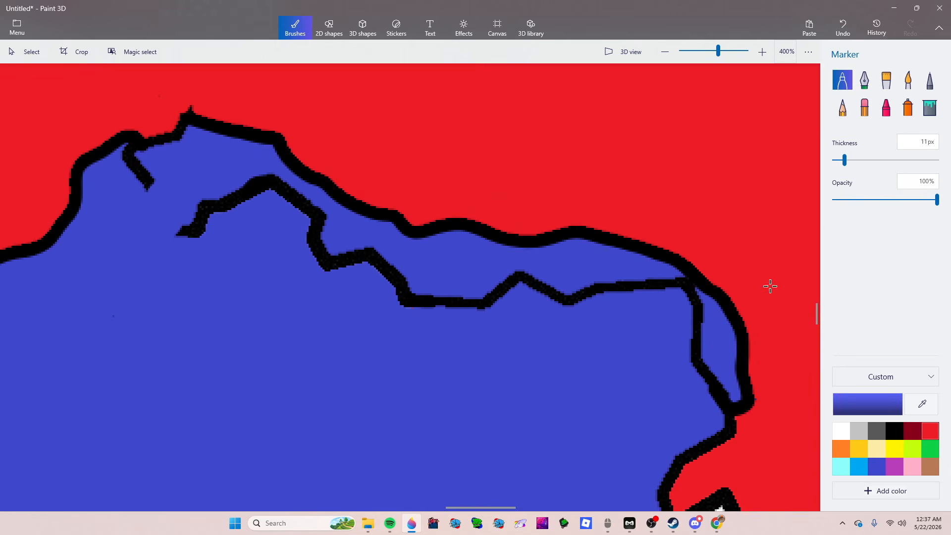
mouse_move(692, 399)
mouse_down()
mouse_move(721, 388)
mouse_move(694, 339)
mouse_move(686, 289)
mouse_move(694, 293)
mouse_up()
drag(690, 391, 692, 348)
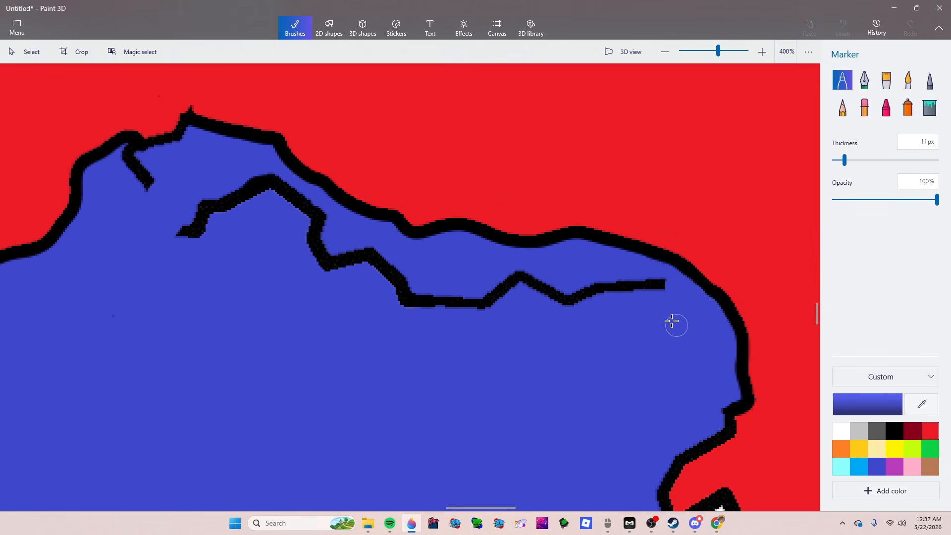
mouse_move(666, 287)
mouse_down()
mouse_move(645, 289)
mouse_move(669, 284)
mouse_move(536, 303)
mouse_move(582, 297)
mouse_move(498, 277)
mouse_move(562, 293)
mouse_move(461, 313)
mouse_move(500, 293)
mouse_move(394, 297)
mouse_move(339, 243)
mouse_move(391, 260)
mouse_move(292, 251)
mouse_move(329, 270)
mouse_move(311, 207)
mouse_move(276, 190)
mouse_move(199, 211)
mouse_move(161, 235)
mouse_move(210, 209)
mouse_move(201, 222)
mouse_move(269, 177)
mouse_move(332, 231)
mouse_move(151, 189)
mouse_move(131, 167)
mouse_move(137, 155)
mouse_move(136, 176)
mouse_move(122, 154)
mouse_move(172, 164)
mouse_up()
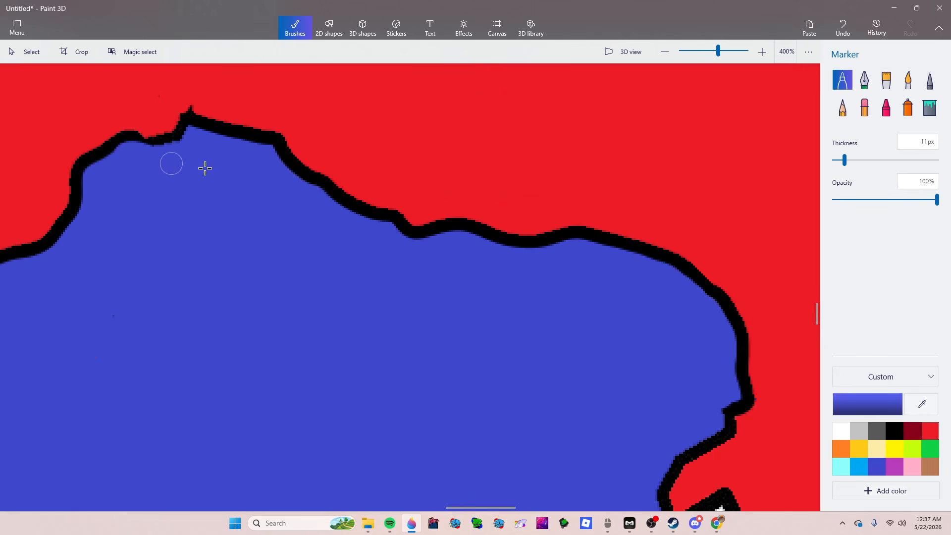
Step: Paint over Poland's black border with the blue southwestern corner of Belarus using the blue 11 px Marker
scroll(326, 315, down, 3)
scroll(165, 337, up, 1)
scroll(154, 326, up, 2)
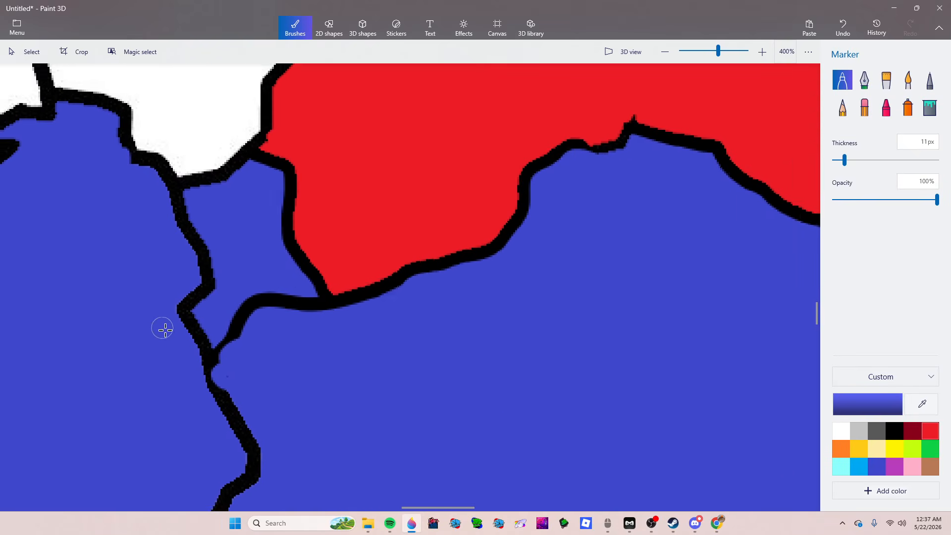
mouse_move(164, 325)
mouse_down()
mouse_move(205, 345)
mouse_move(214, 334)
mouse_move(181, 330)
mouse_move(193, 303)
mouse_move(197, 334)
mouse_move(206, 314)
mouse_move(207, 253)
mouse_move(175, 185)
mouse_move(210, 292)
mouse_up()
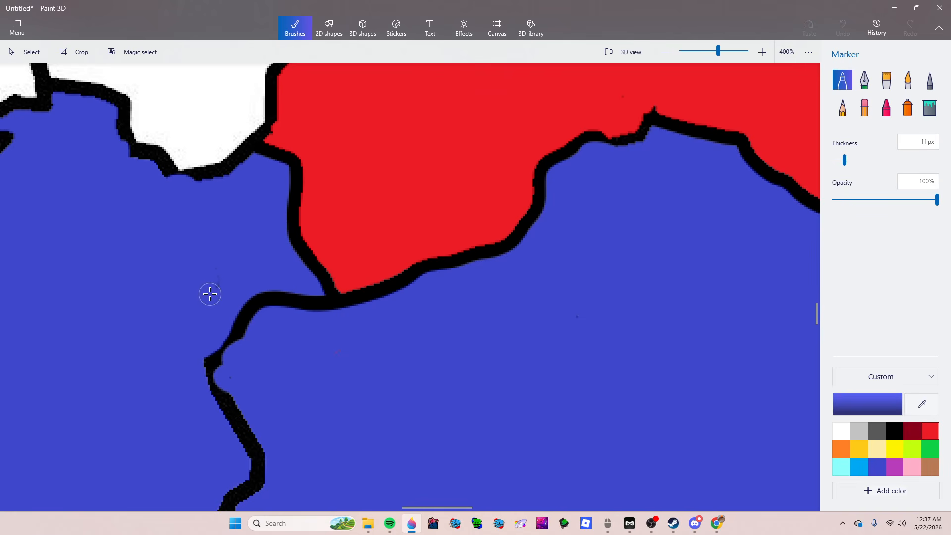
Step: Fill out the thinned Poland–Ukraine border south of Belarus's old southwestern corner with the black Marker at 3 px
click(899, 430)
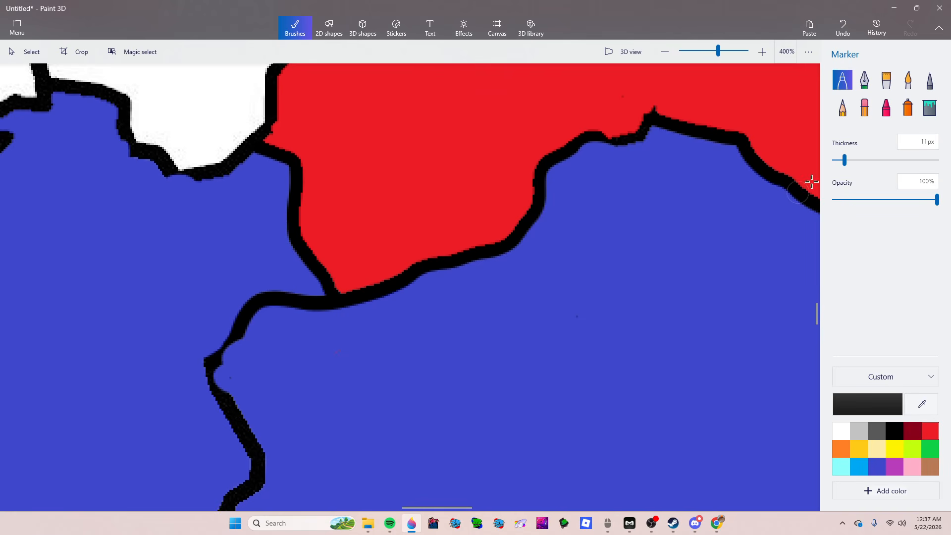
drag(845, 163, 835, 160)
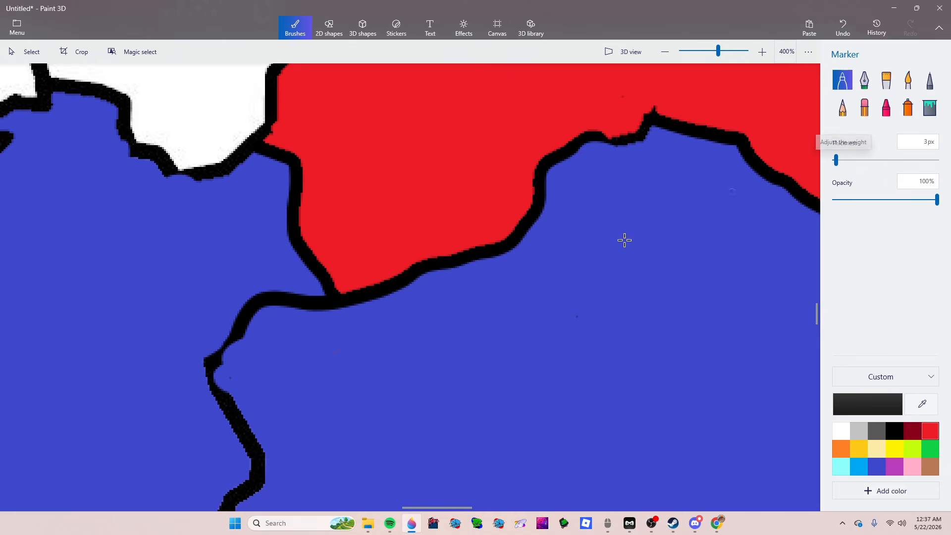
drag(222, 387, 209, 372)
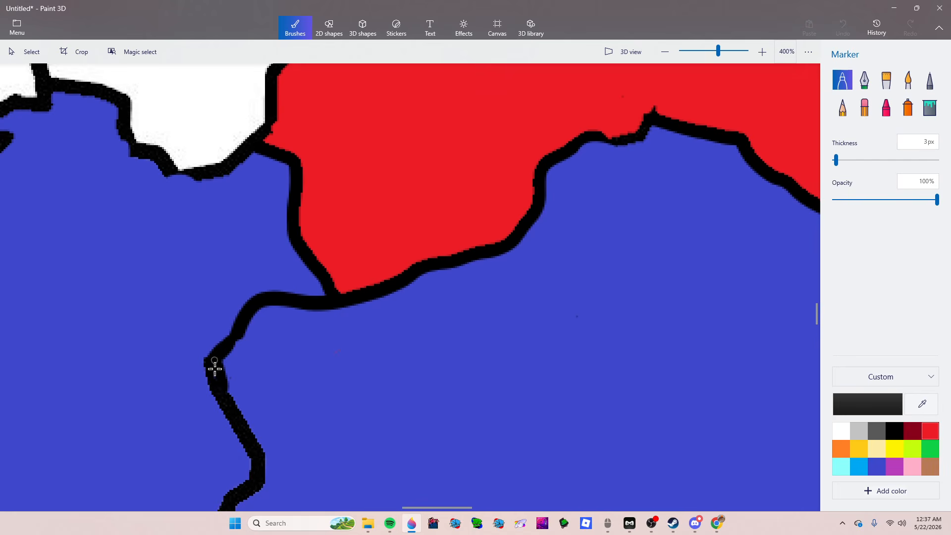
scroll(471, 255, down, 6)
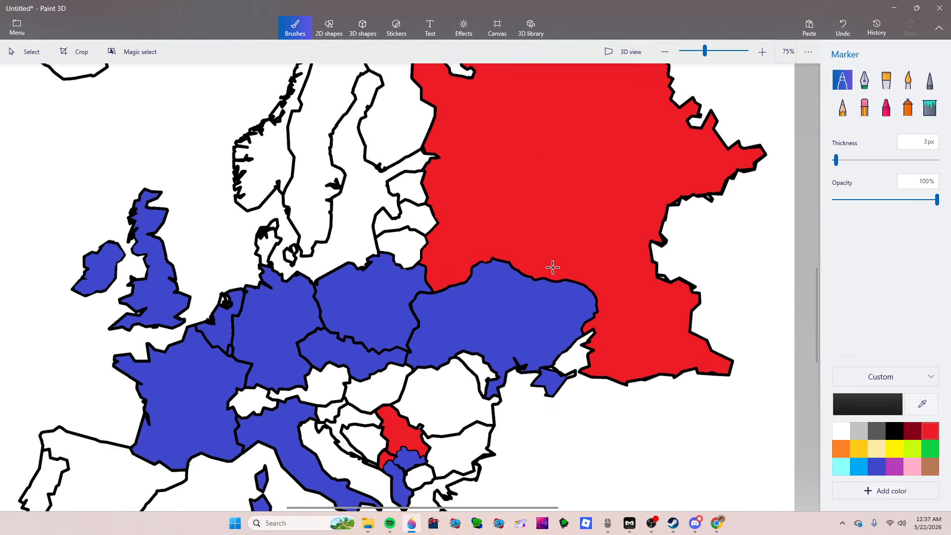
Step: Sketch a trial black 3 px border between Belgium and the Netherlands and undo it
scroll(454, 259, up, 8)
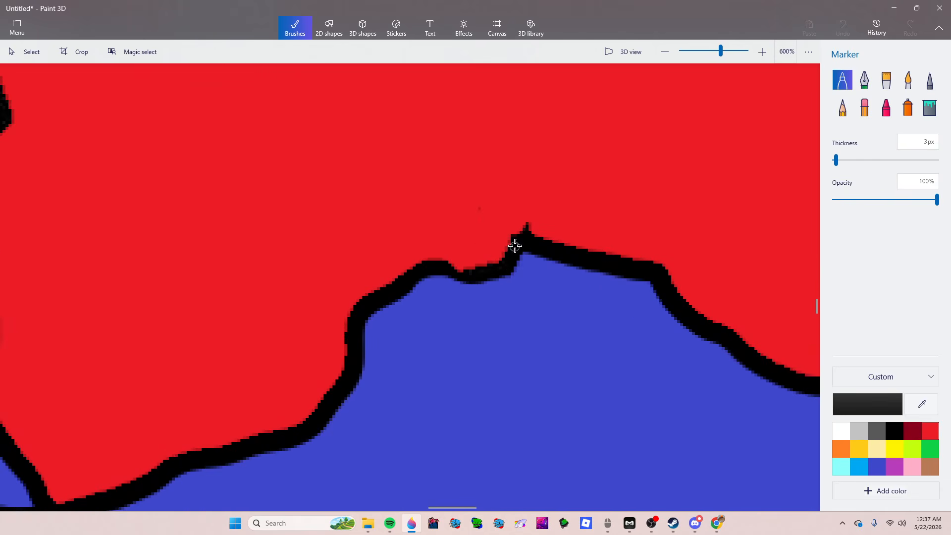
scroll(491, 303, down, 5)
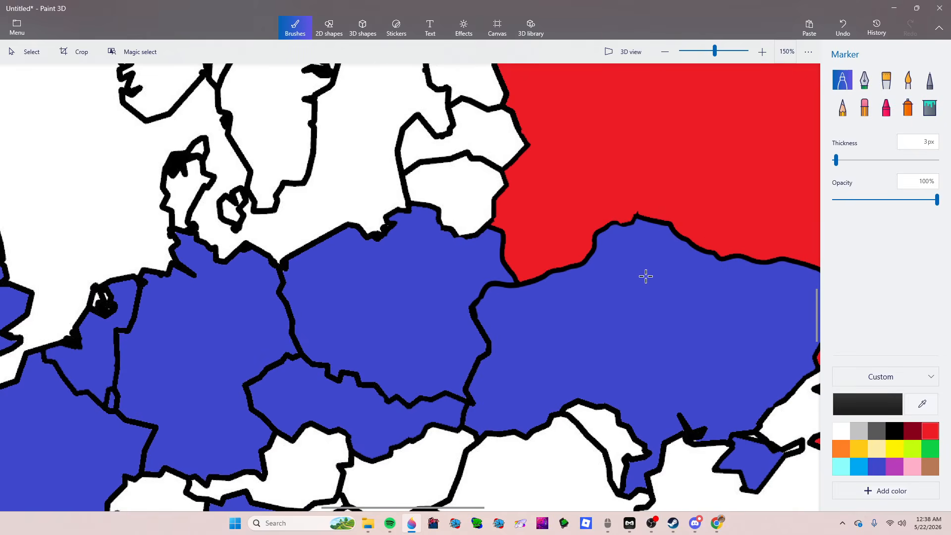
scroll(646, 276, down, 5)
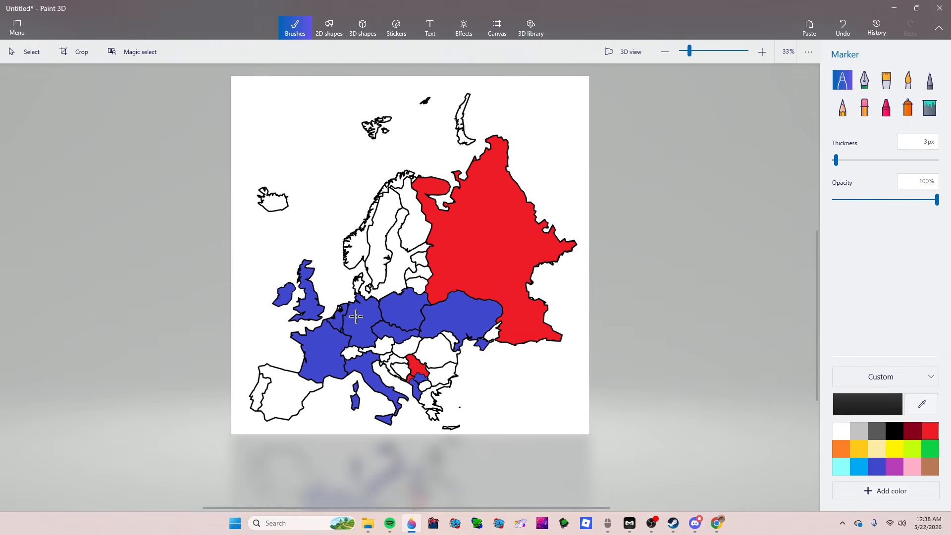
scroll(355, 316, up, 5)
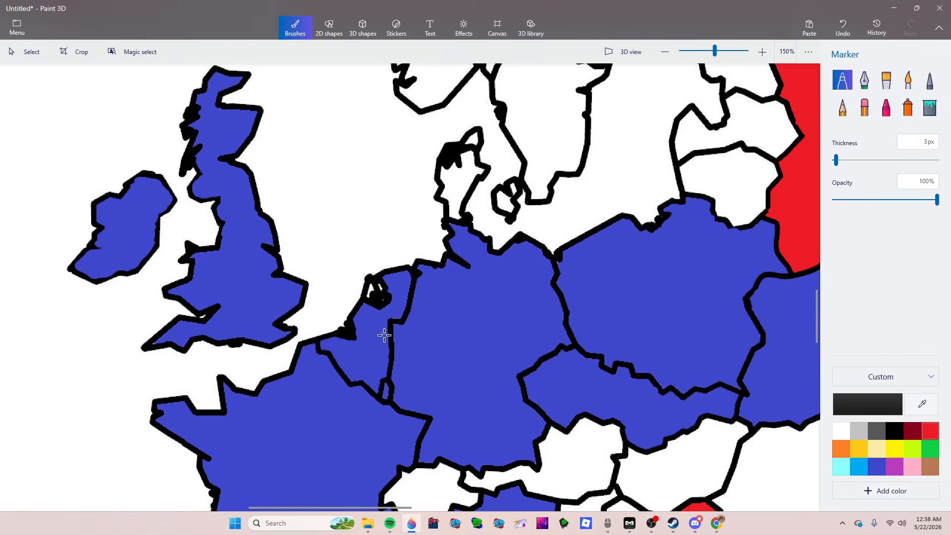
scroll(384, 335, up, 4)
mouse_move(387, 369)
mouse_down()
mouse_move(369, 344)
mouse_move(277, 322)
mouse_up()
click(843, 27)
scroll(469, 384, down, 5)
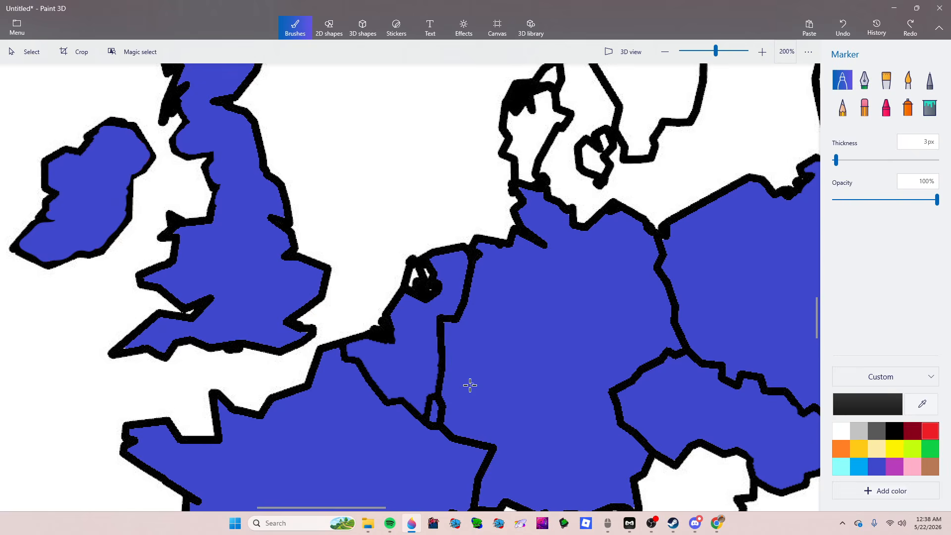
Step: Sketch a trial black 3 px border between Northern Ireland and Ireland and undo it
scroll(138, 207, up, 4)
scroll(138, 207, up, 1)
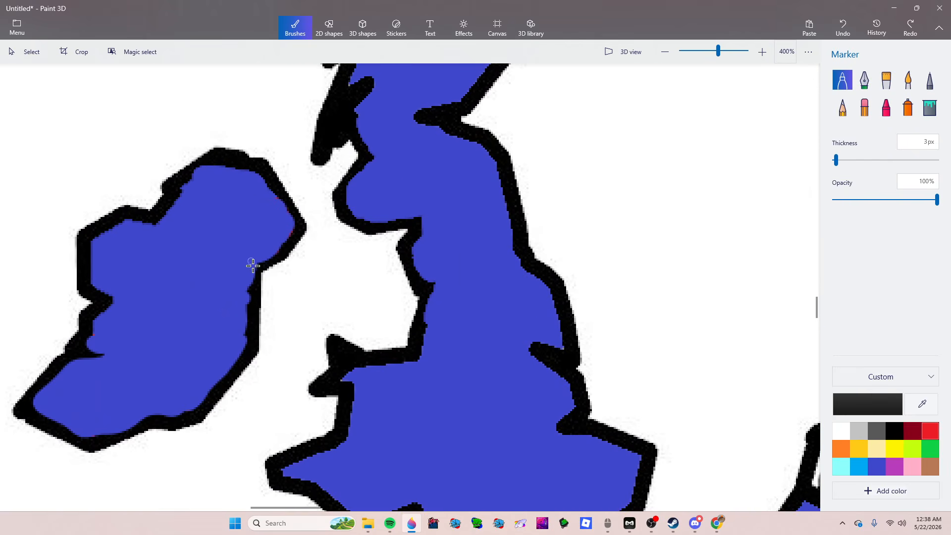
drag(261, 265, 173, 206)
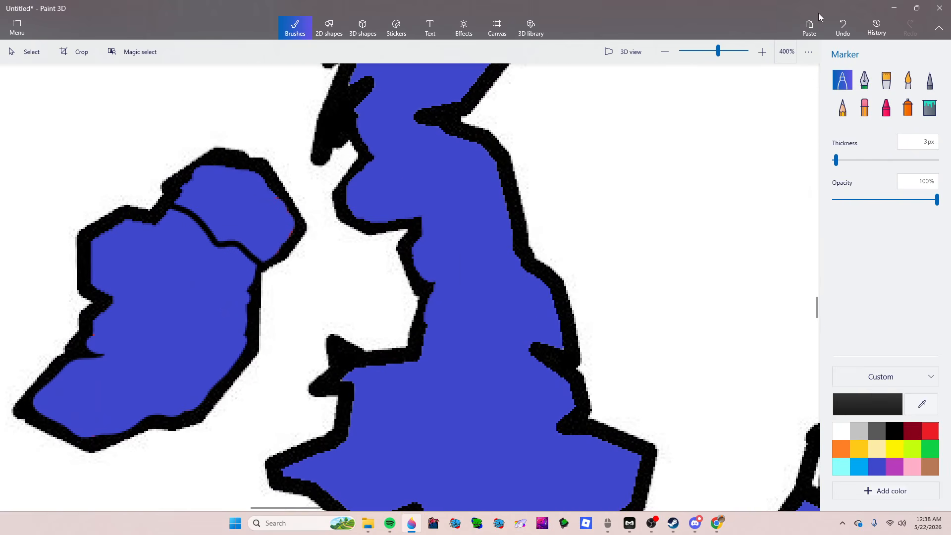
click(842, 28)
scroll(159, 303, down, 6)
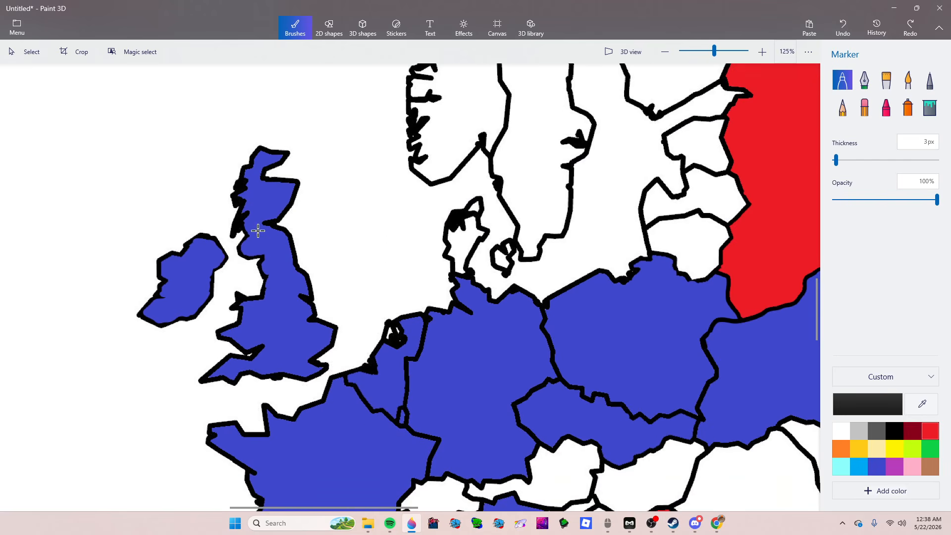
Step: Sketch a trial black 3 px border between the Czech and Slovak areas and undo it
scroll(372, 208, down, 1)
scroll(543, 344, up, 4)
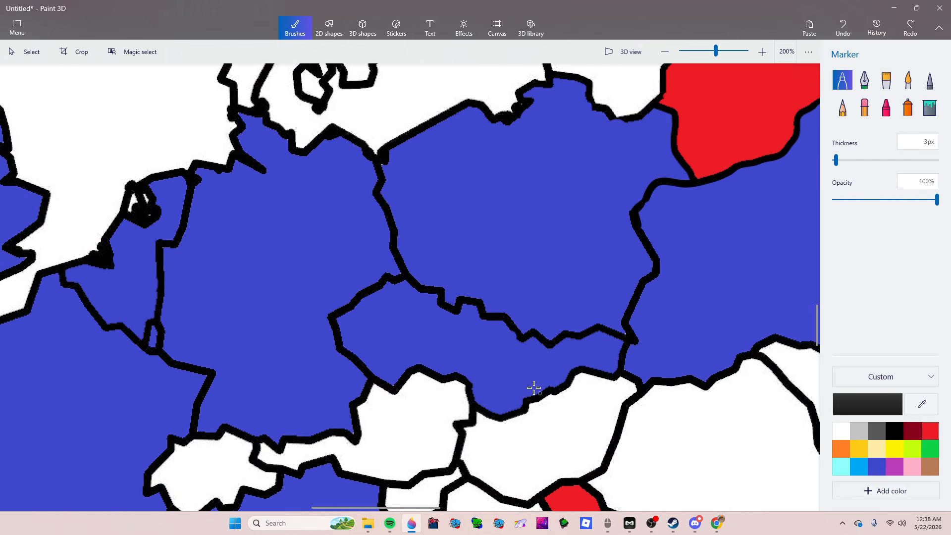
scroll(534, 388, up, 2)
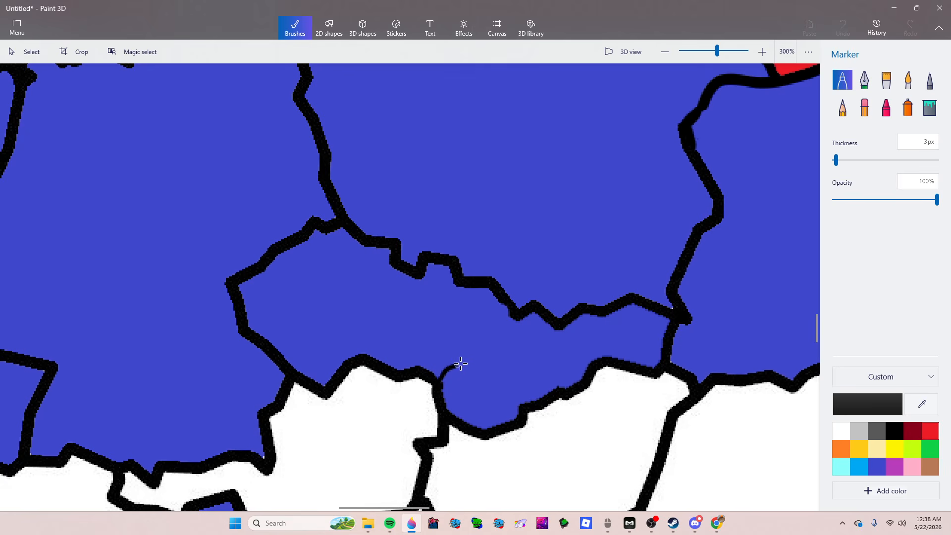
drag(498, 321, 514, 311)
click(842, 28)
scroll(720, 51, down, 4)
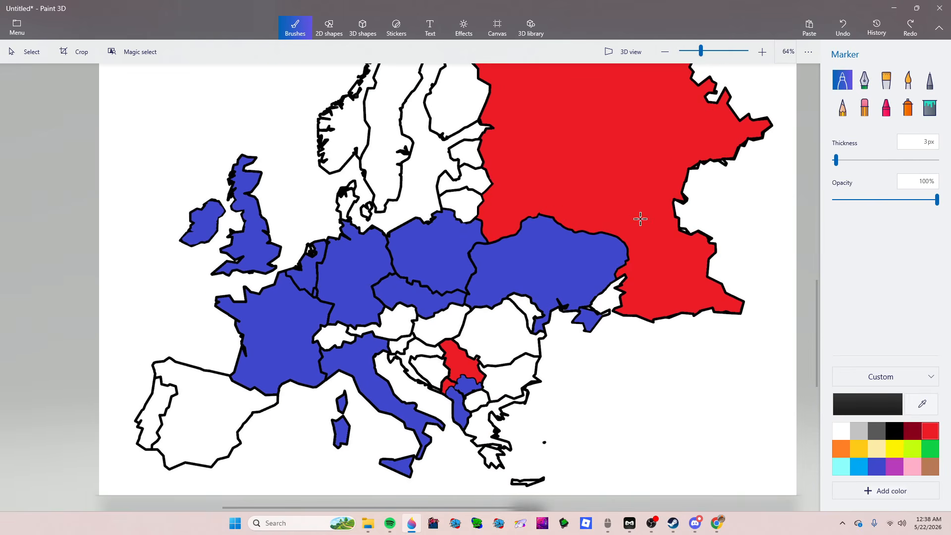
Step: Sketch the old Poland–Belarus, Belarus–Russia and Ukraine–Russia borders as thin black 3 px lines and undo all three
scroll(526, 208, up, 4)
drag(388, 269, 359, 199)
scroll(494, 131, down, 2)
scroll(582, 176, up, 1)
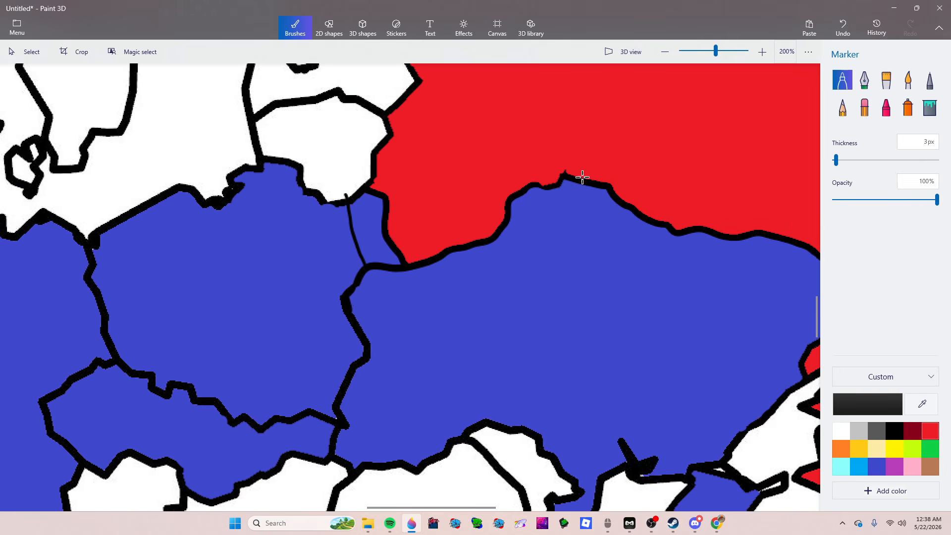
drag(564, 172, 419, 87)
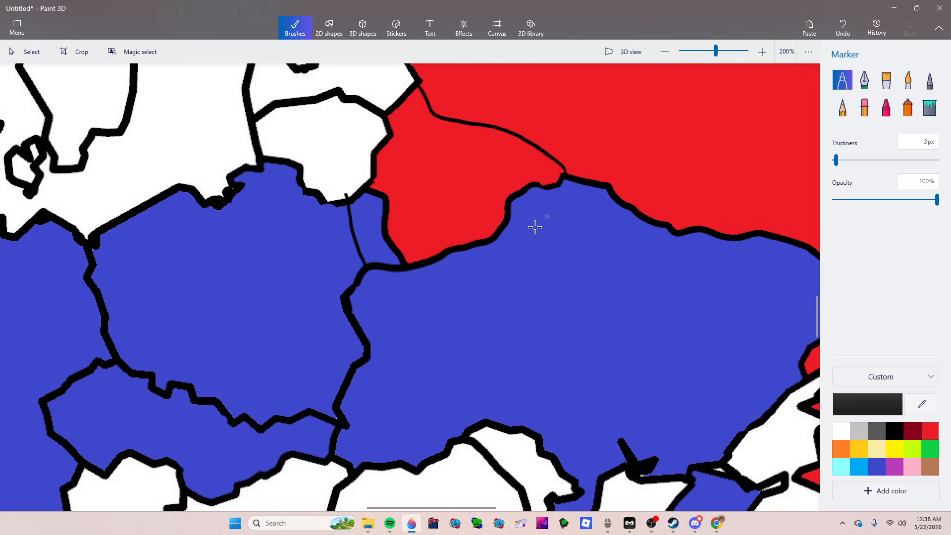
mouse_move(494, 235)
mouse_down()
mouse_move(711, 285)
mouse_move(802, 324)
mouse_up()
scroll(706, 313, down, 2)
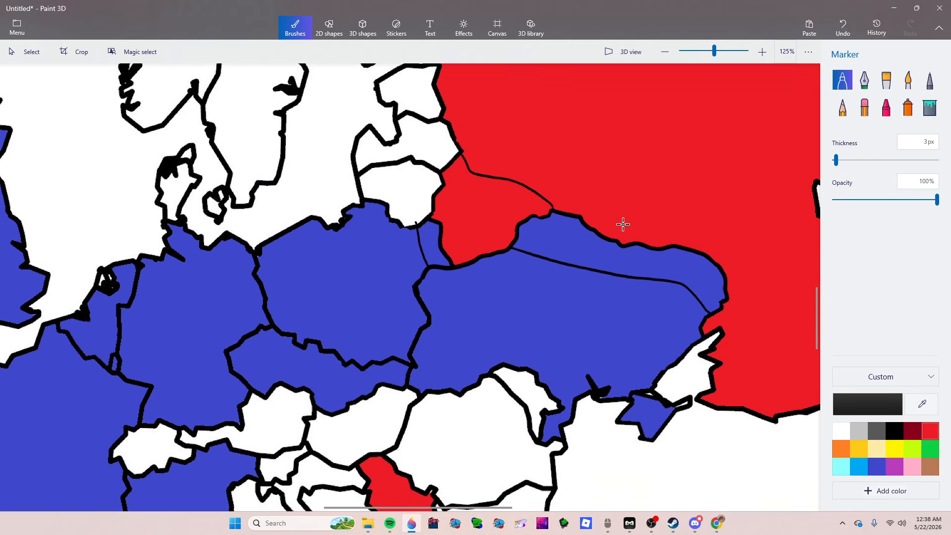
click(848, 39)
click(848, 39)
click(848, 38)
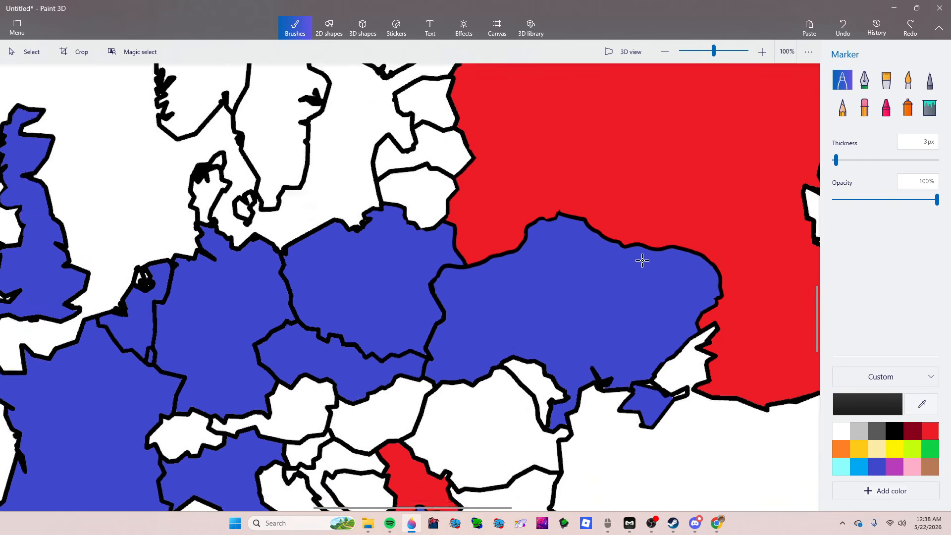
scroll(641, 259, down, 3)
scroll(504, 446, up, 4)
scroll(503, 466, up, 4)
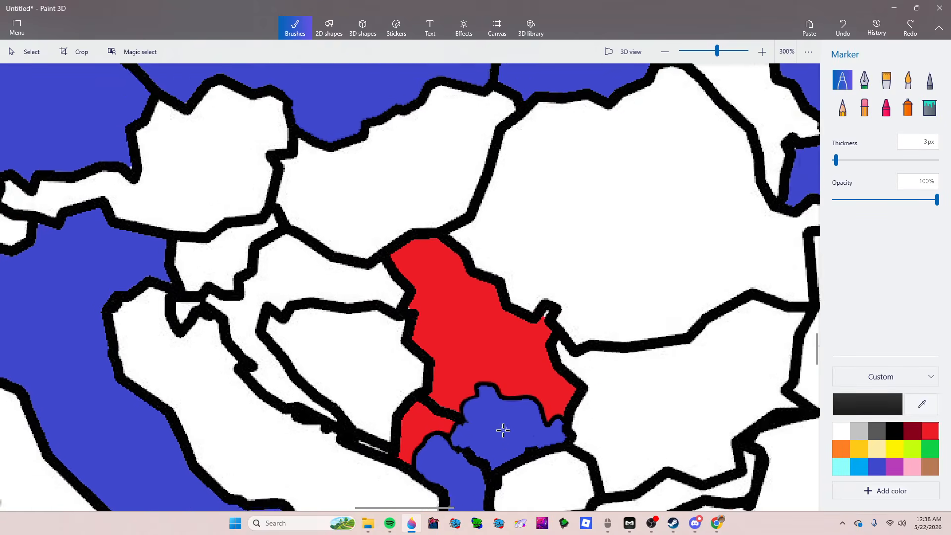
scroll(506, 395, down, 6)
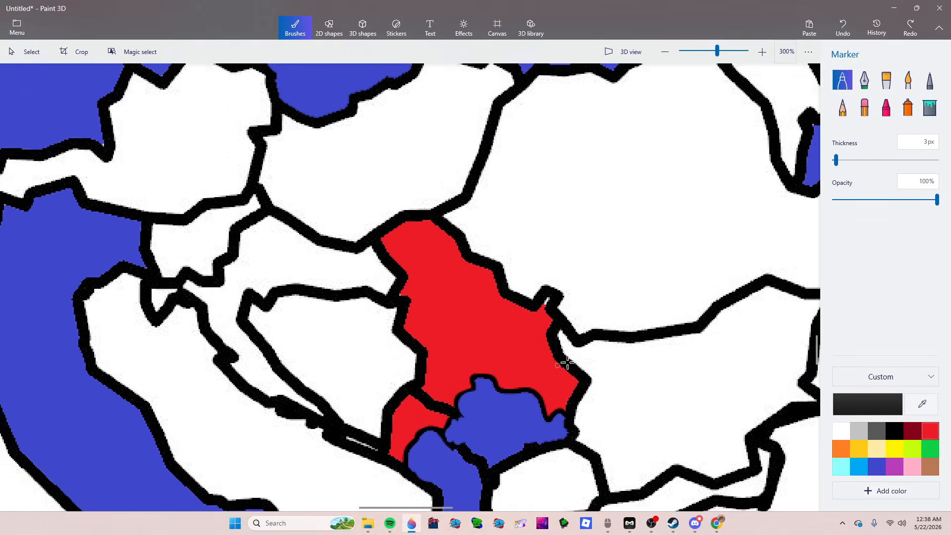
scroll(413, 425, down, 2)
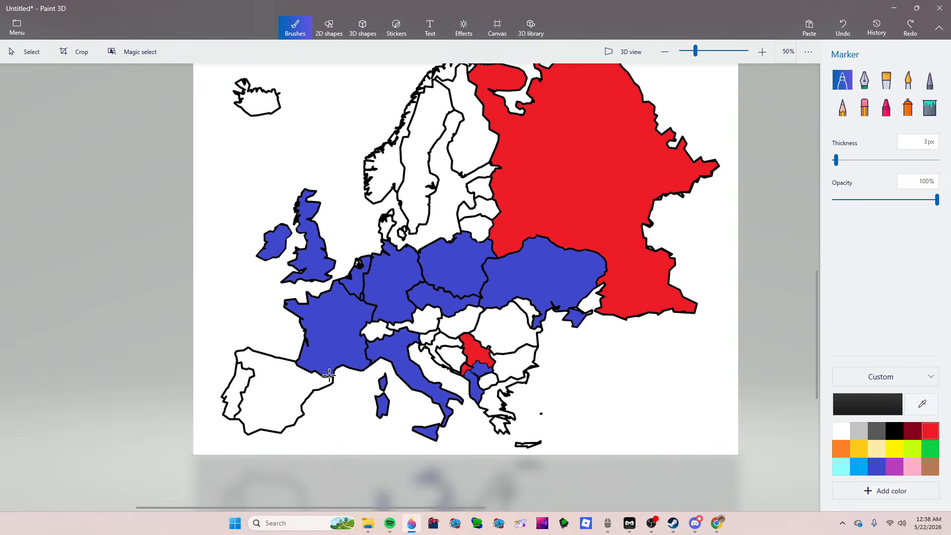
scroll(338, 297, up, 1)
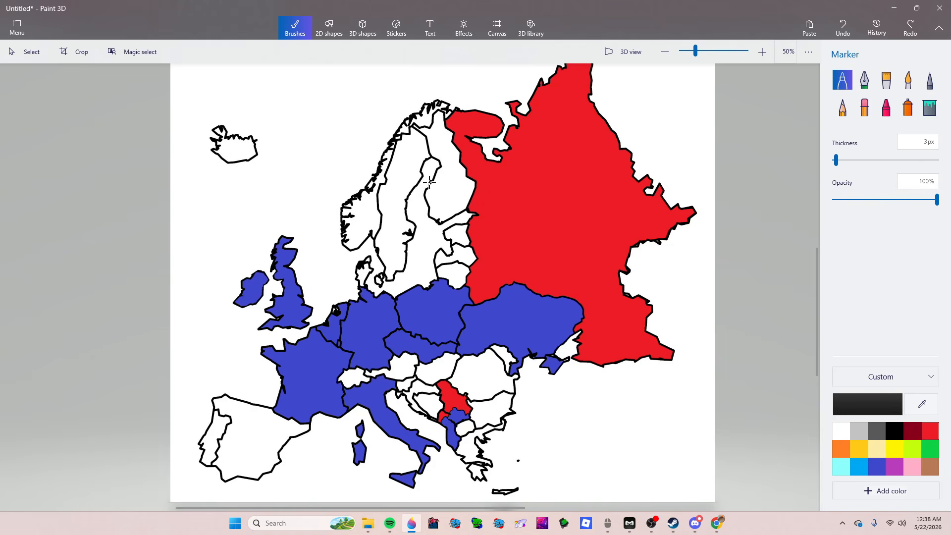
Step: Thicken the thinned black border between Poland and Lithuania with the black 3 px Marker
scroll(455, 269, up, 4)
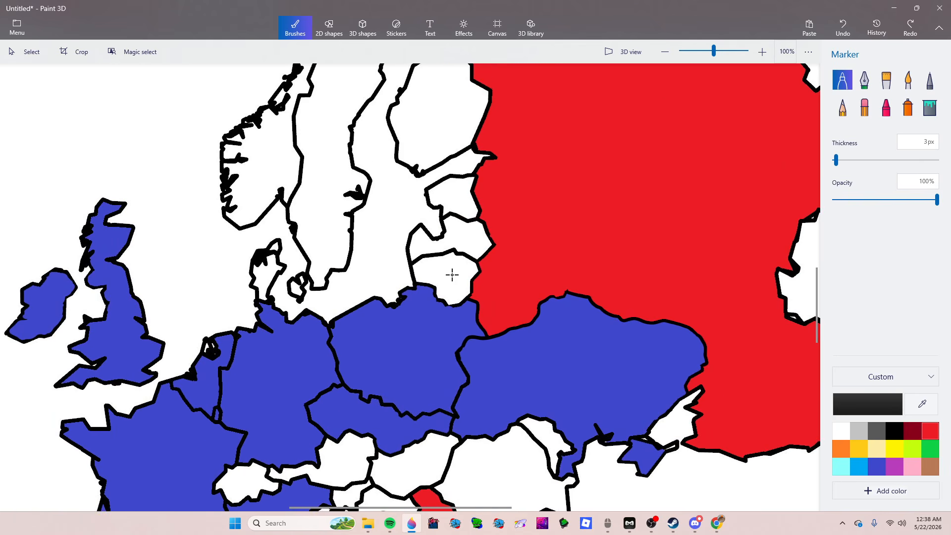
scroll(458, 309, up, 1)
scroll(438, 332, up, 6)
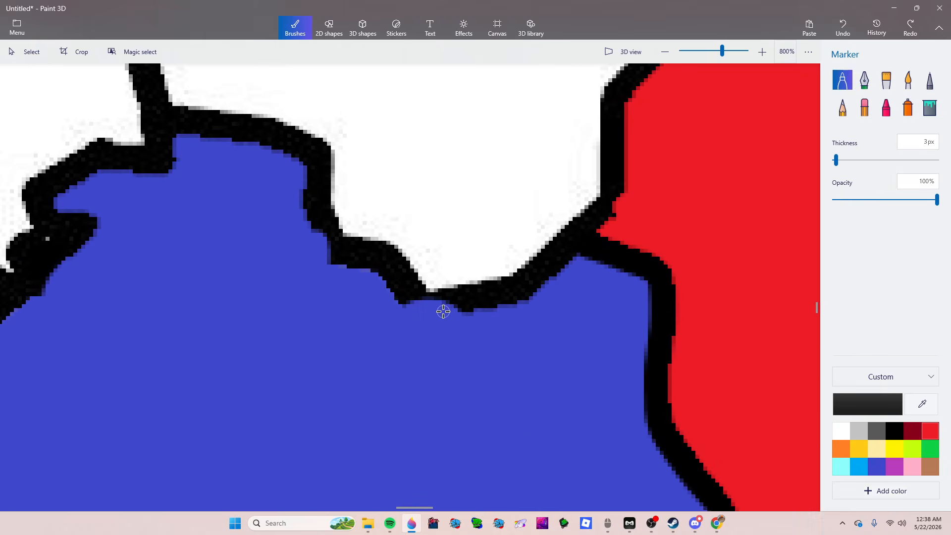
mouse_move(248, 286)
mouse_down()
mouse_move(602, 310)
mouse_move(440, 300)
mouse_move(509, 283)
mouse_up()
scroll(495, 366, down, 4)
scroll(515, 401, down, 6)
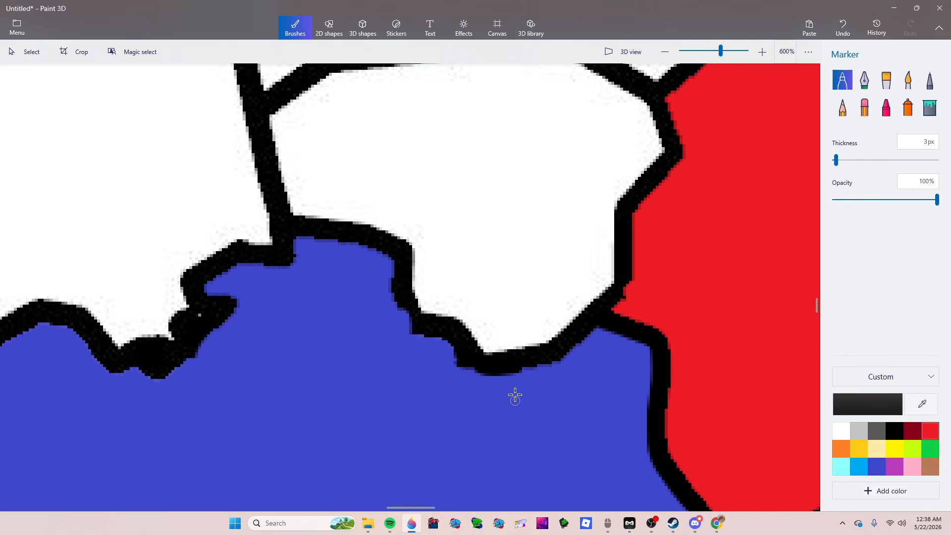
scroll(502, 292, down, 5)
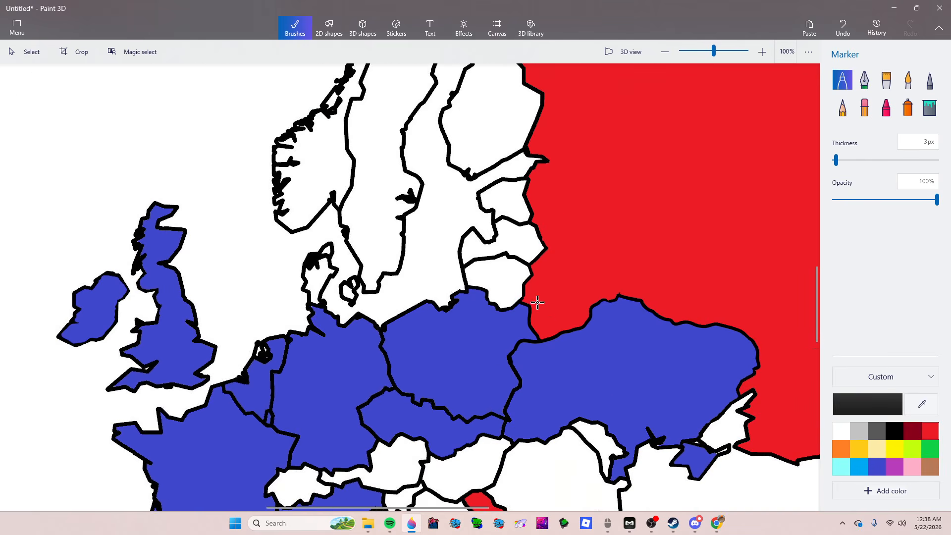
Step: Remove Svalbard and the other Arctic islands north of Scandinavia and Russia using the Eraser at 99 px
scroll(300, 264, up, 2)
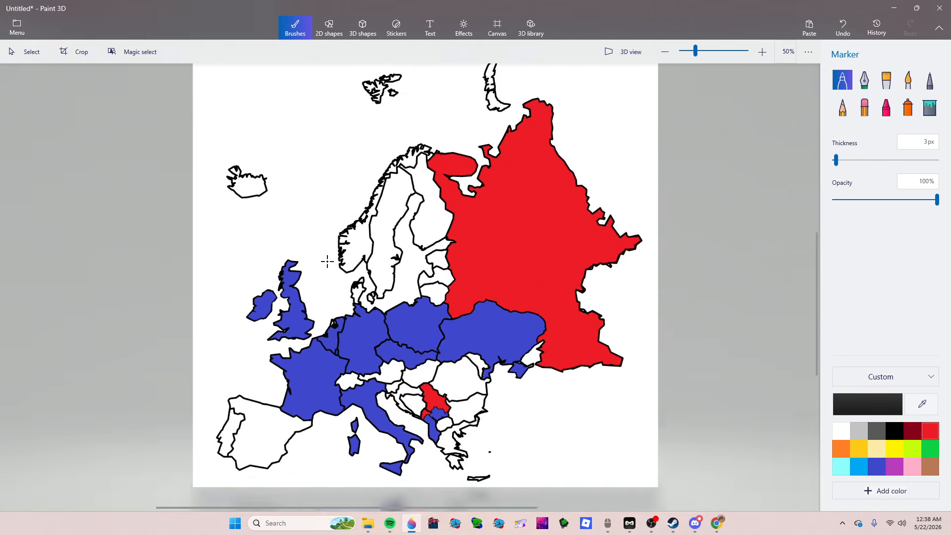
scroll(300, 263, down, 1)
scroll(393, 93, up, 1)
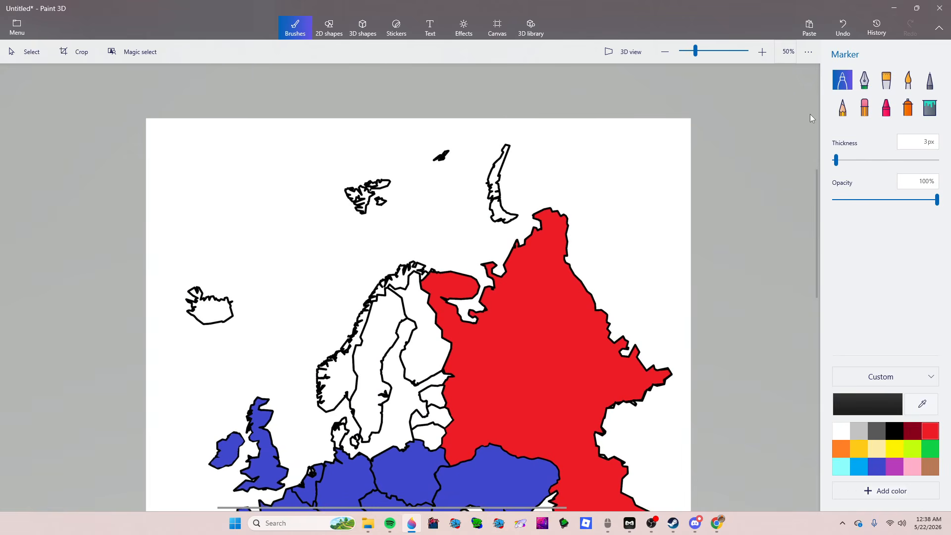
click(864, 107)
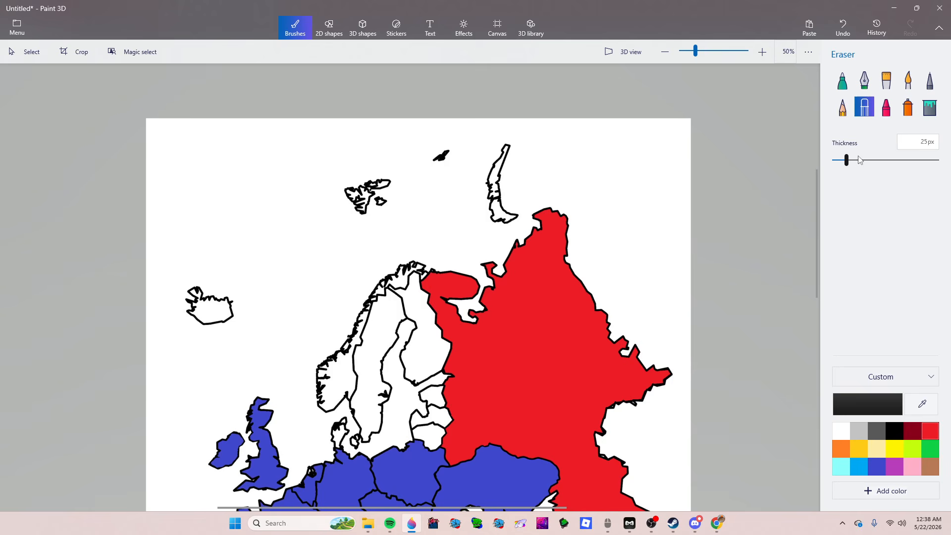
click(885, 160)
drag(402, 180, 345, 213)
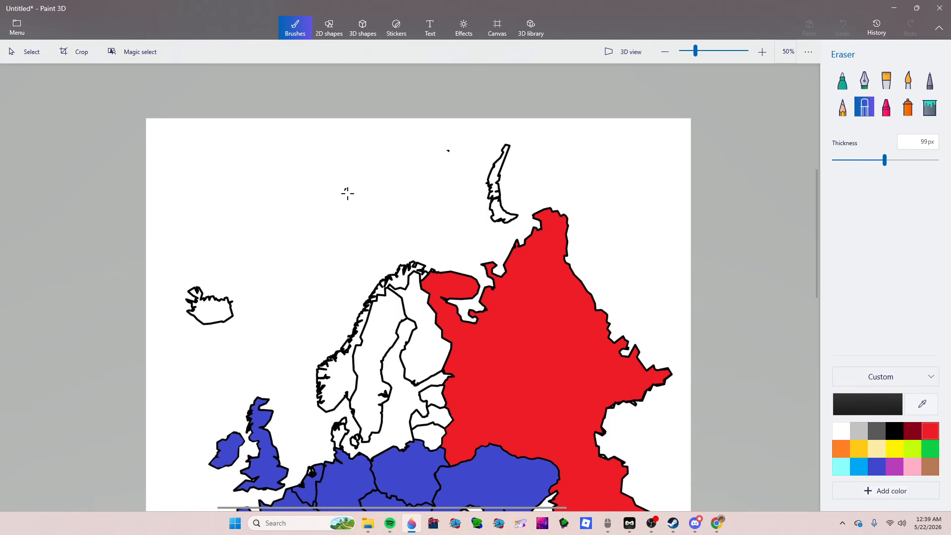
mouse_move(480, 157)
mouse_down()
mouse_move(506, 226)
mouse_move(514, 214)
mouse_move(489, 181)
mouse_move(523, 171)
mouse_move(505, 132)
mouse_up()
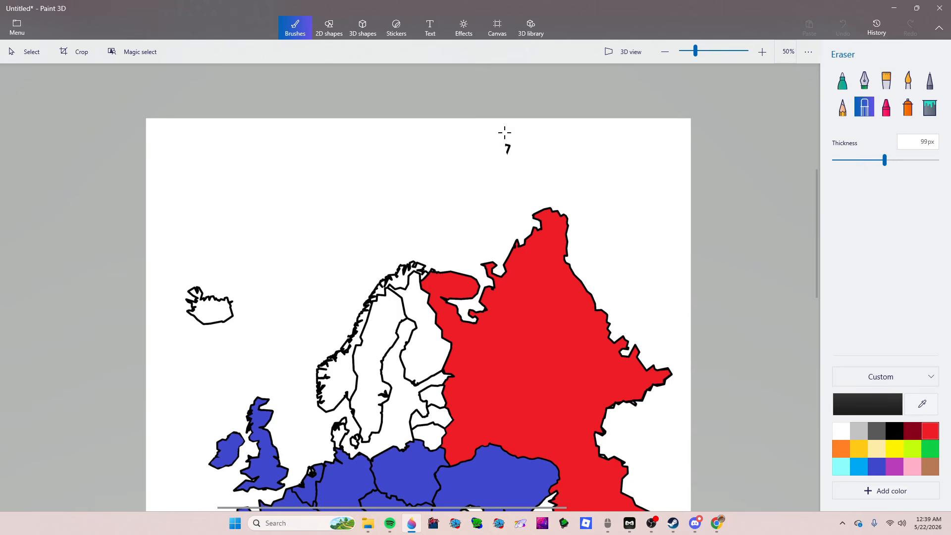
Step: Close the program and save the unsaved map as a Paint 3D project named mapping
click(939, 8)
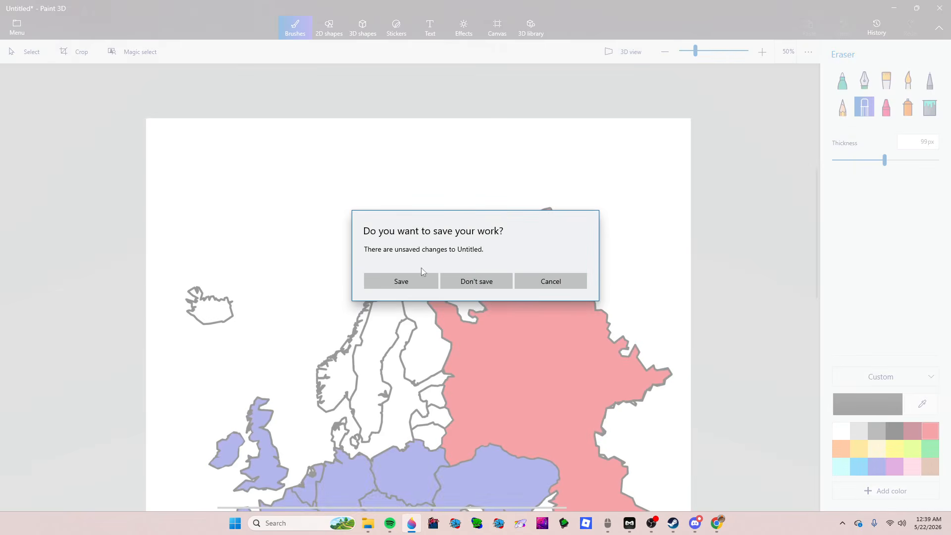
click(407, 284)
text(mqapp)
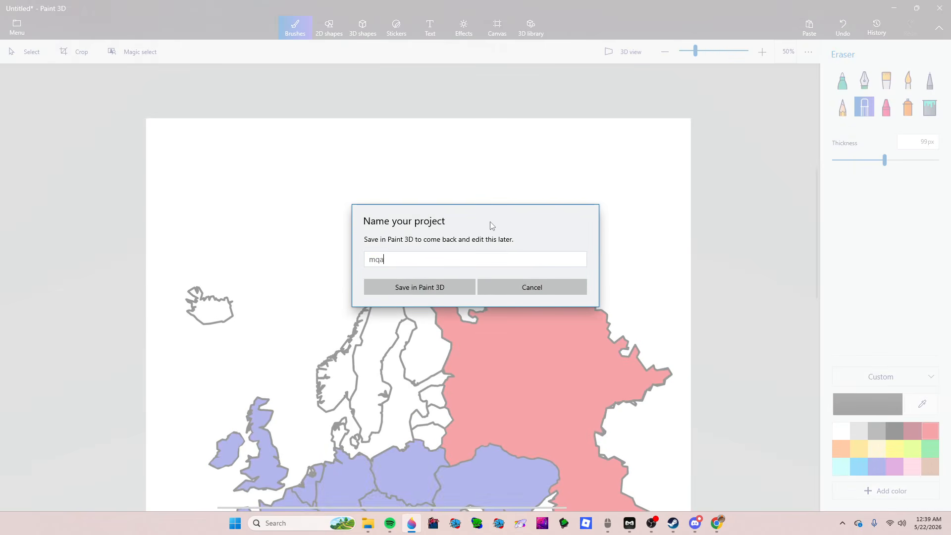
key(BackSpace)
key(BackSpace)
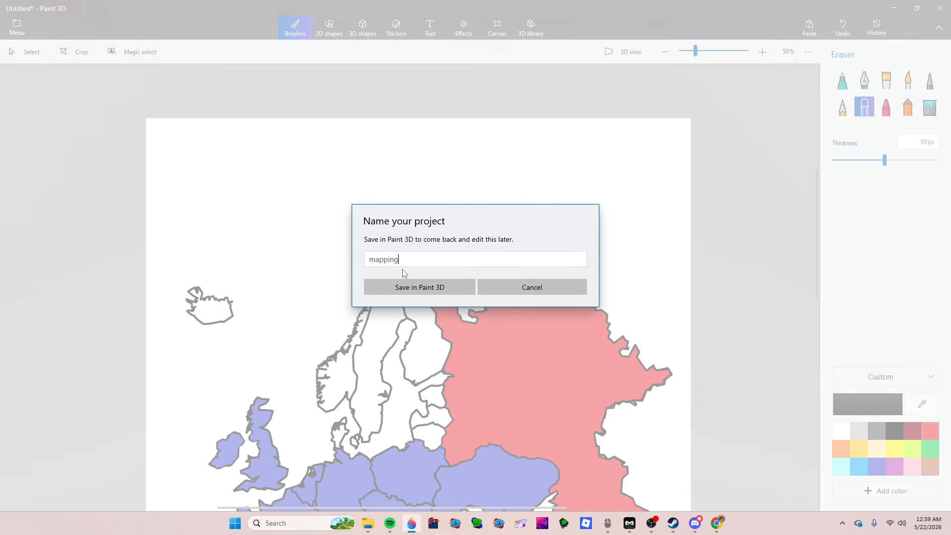
click(413, 289)
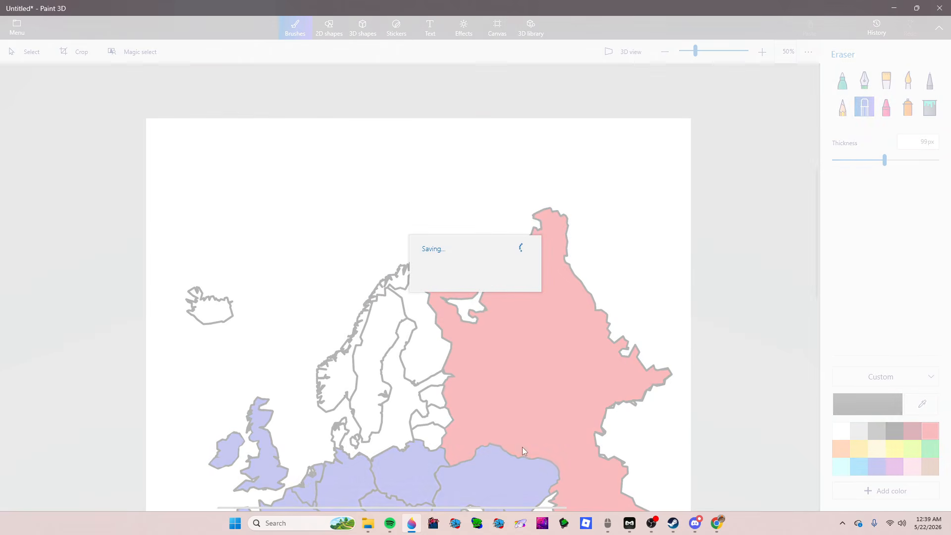
Step: Switch to Chrome, close the "map of europe" search tab, and bring up OBS
click(722, 528)
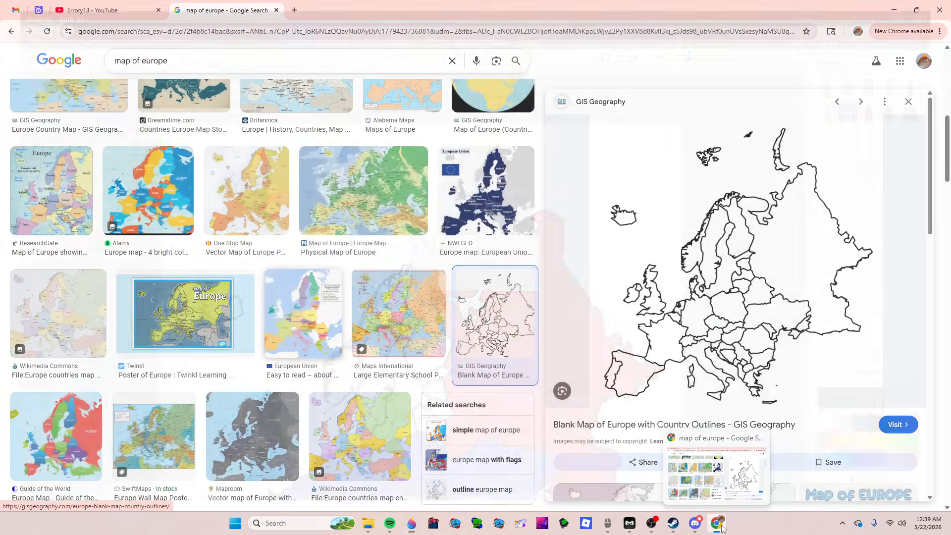
click(276, 10)
click(157, 16)
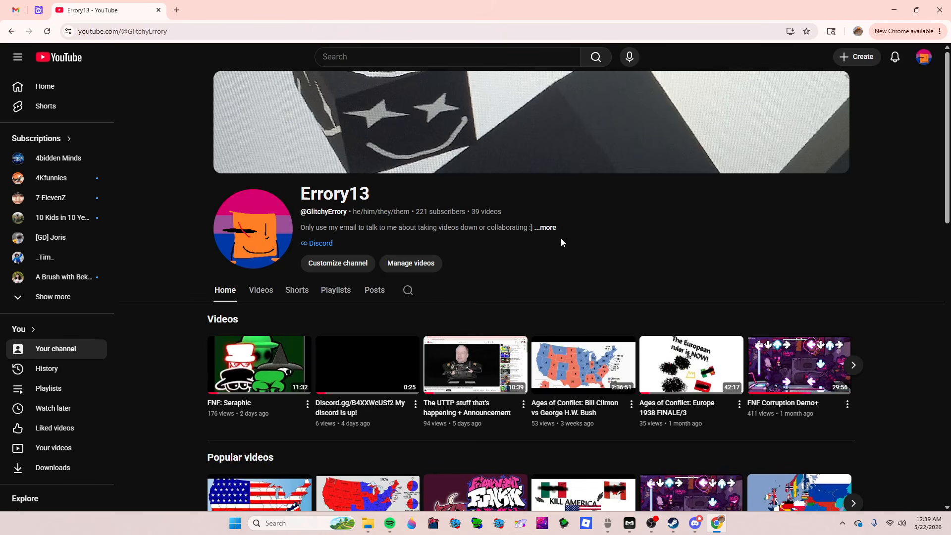
click(658, 520)
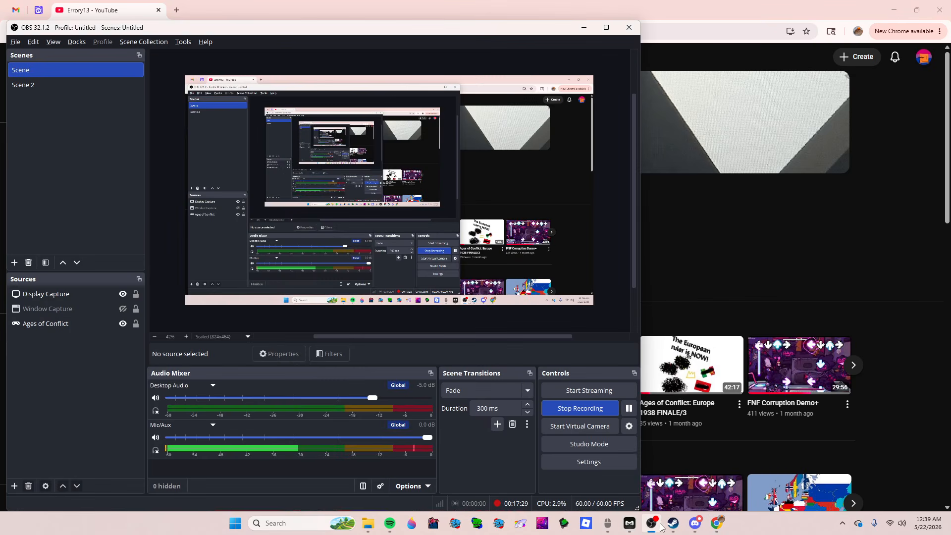